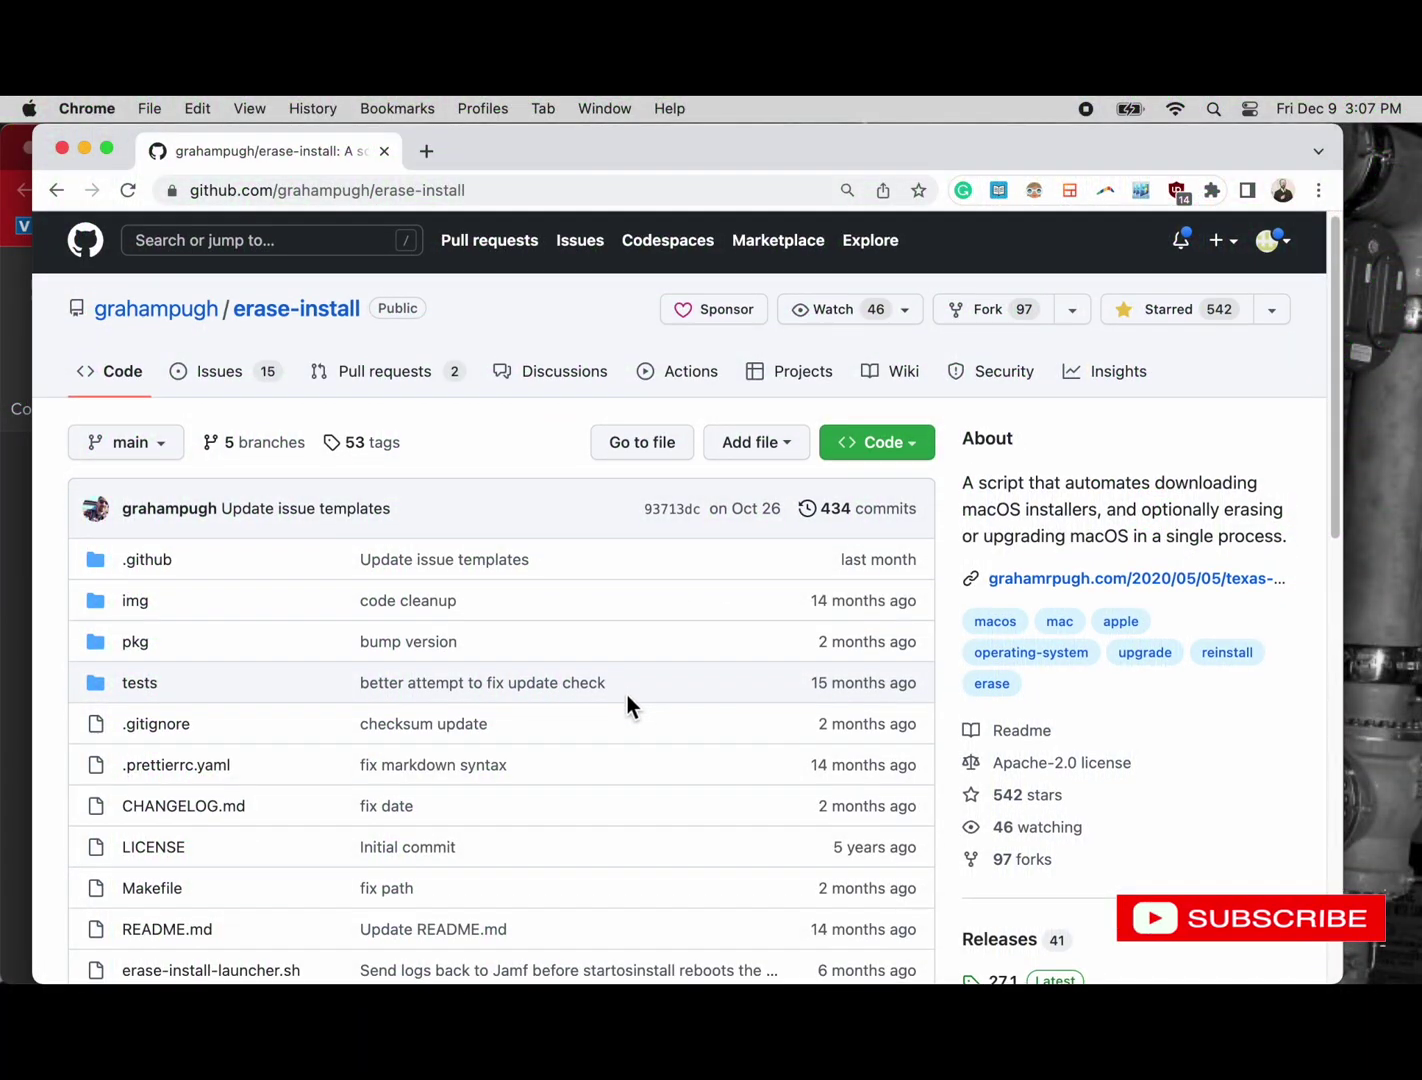
# Step: Scroll to the end of the erase-install README and bring up options for the 'Please refer to the Wiki' link
pyautogui.scroll(-2, 626, 699)
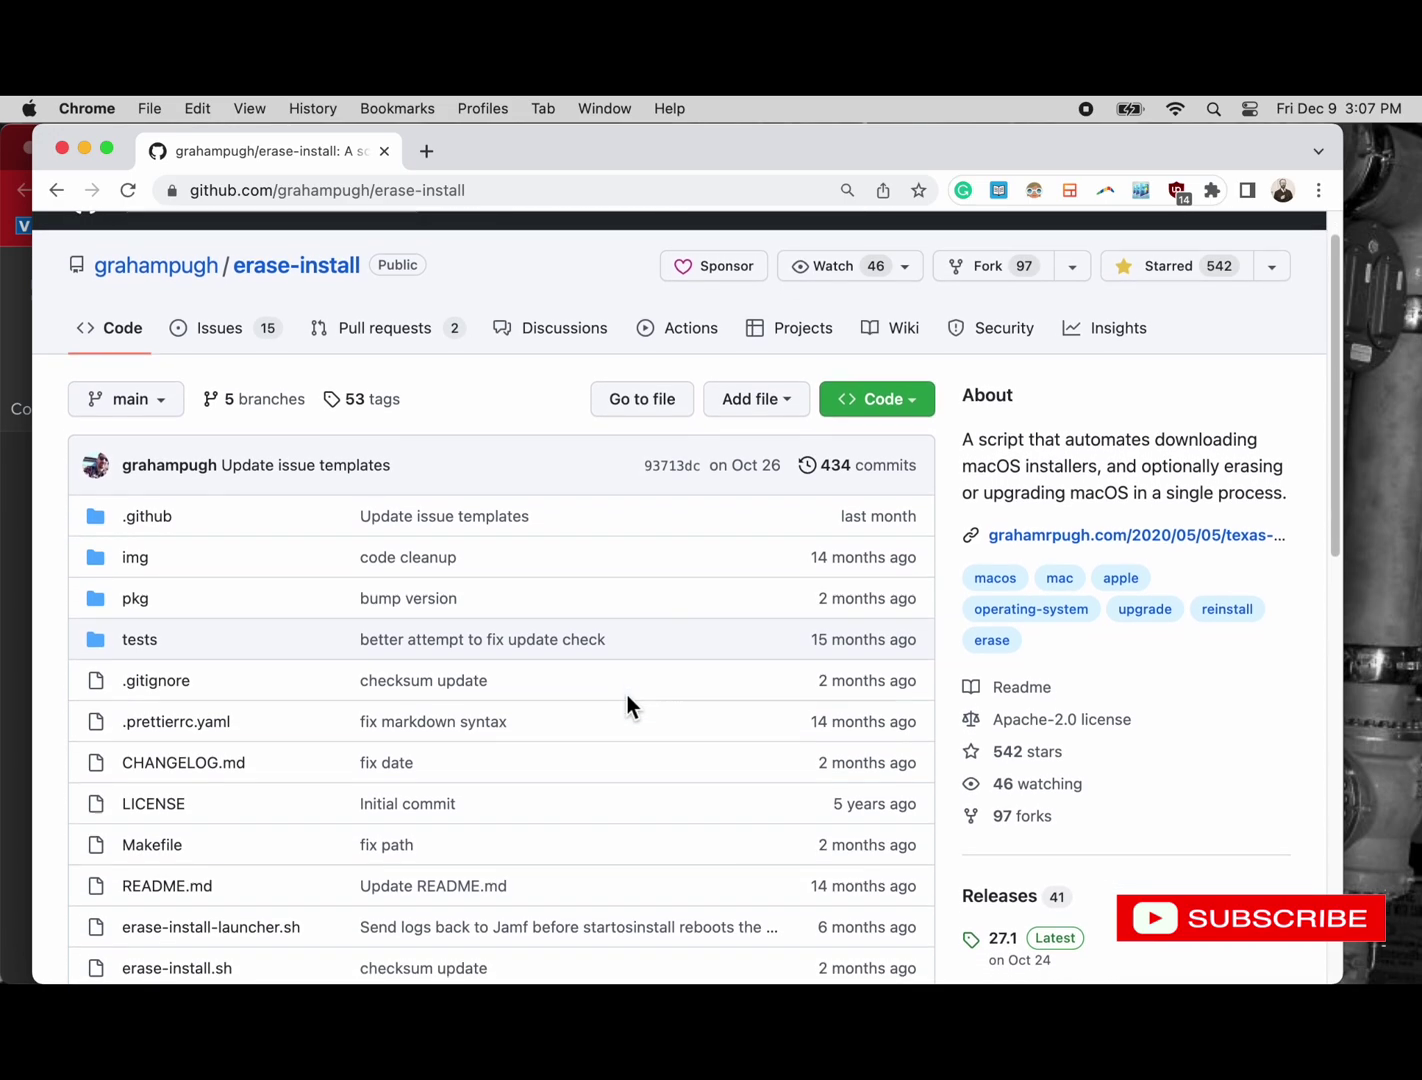
pyautogui.scroll(-5, 627, 700)
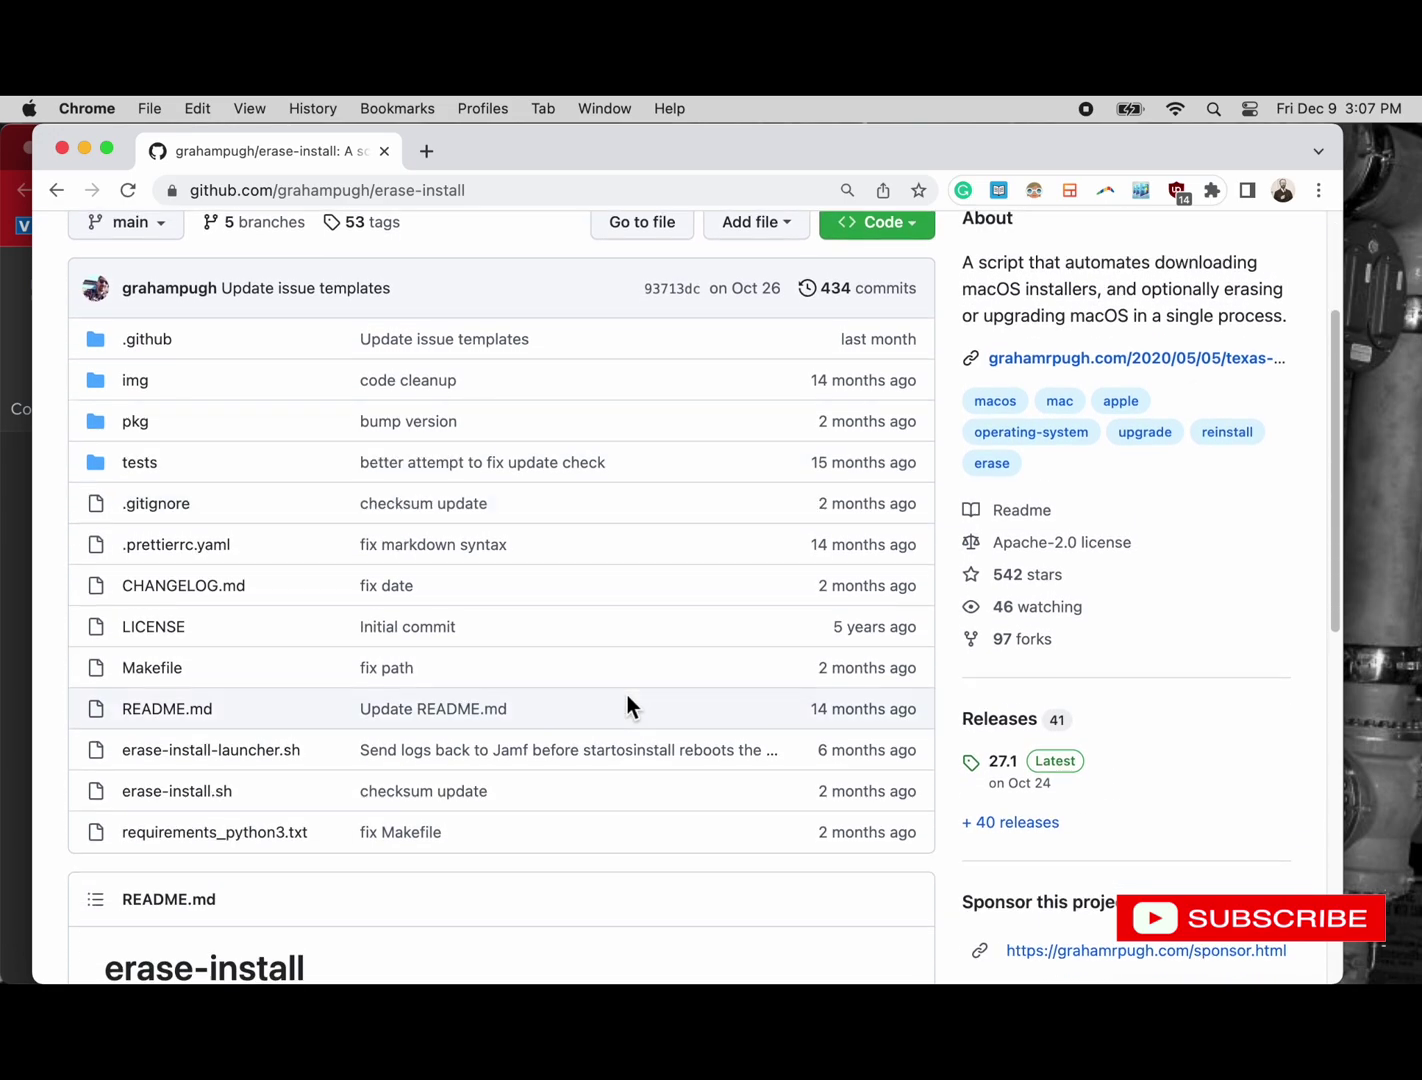
pyautogui.scroll(-15, 626, 705)
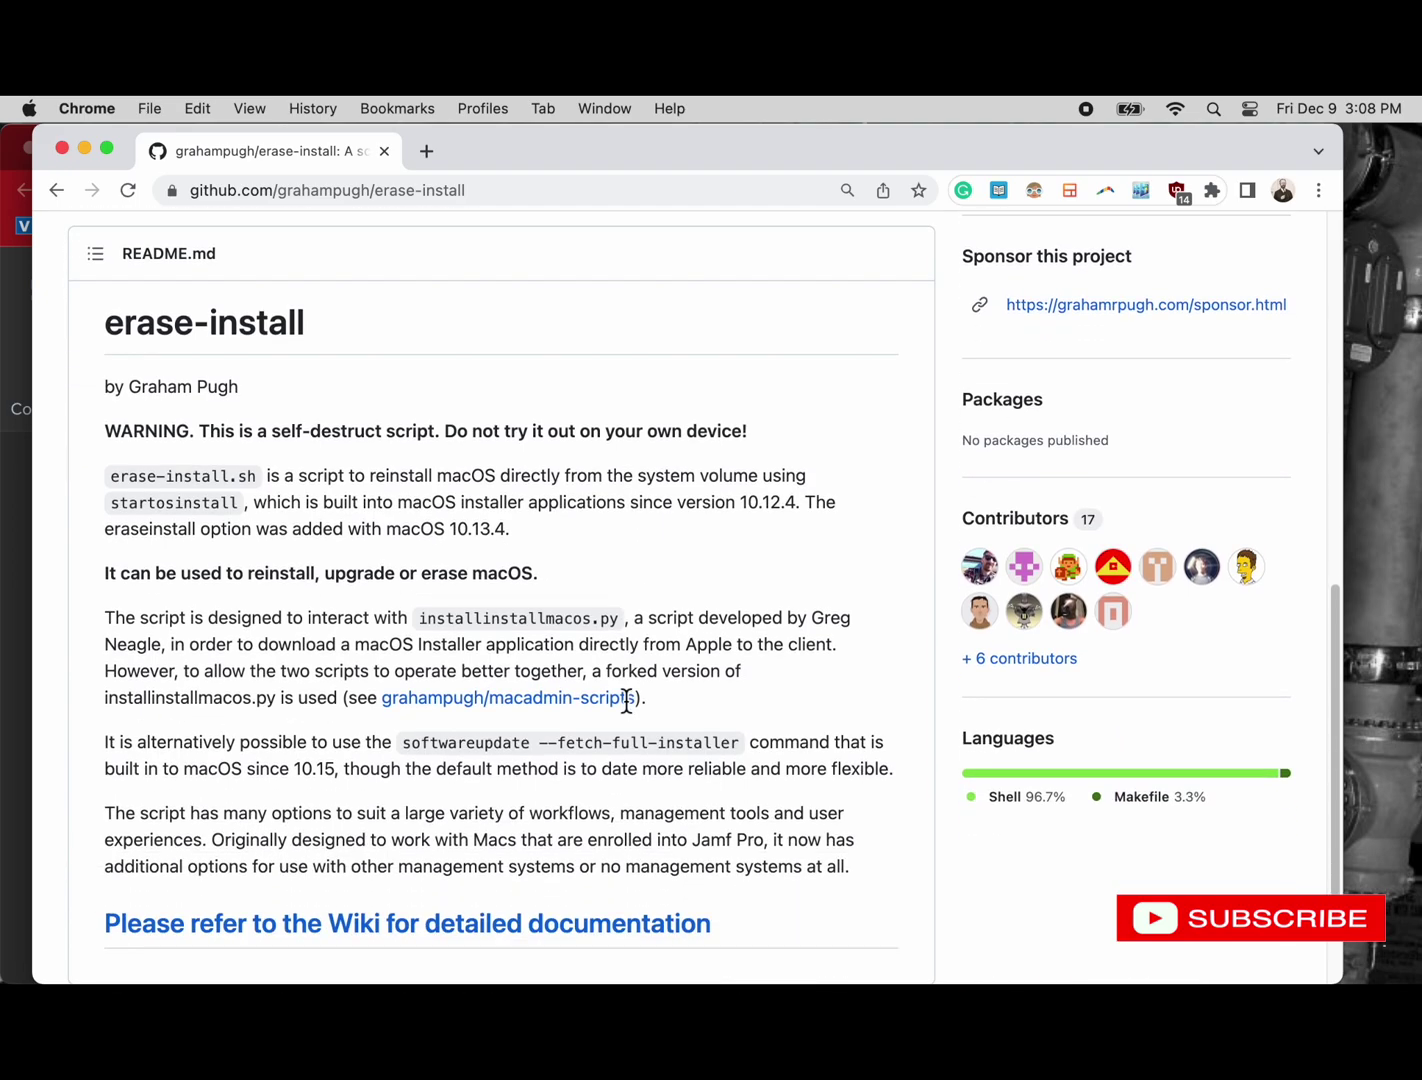
pyautogui.scroll(-4, 627, 703)
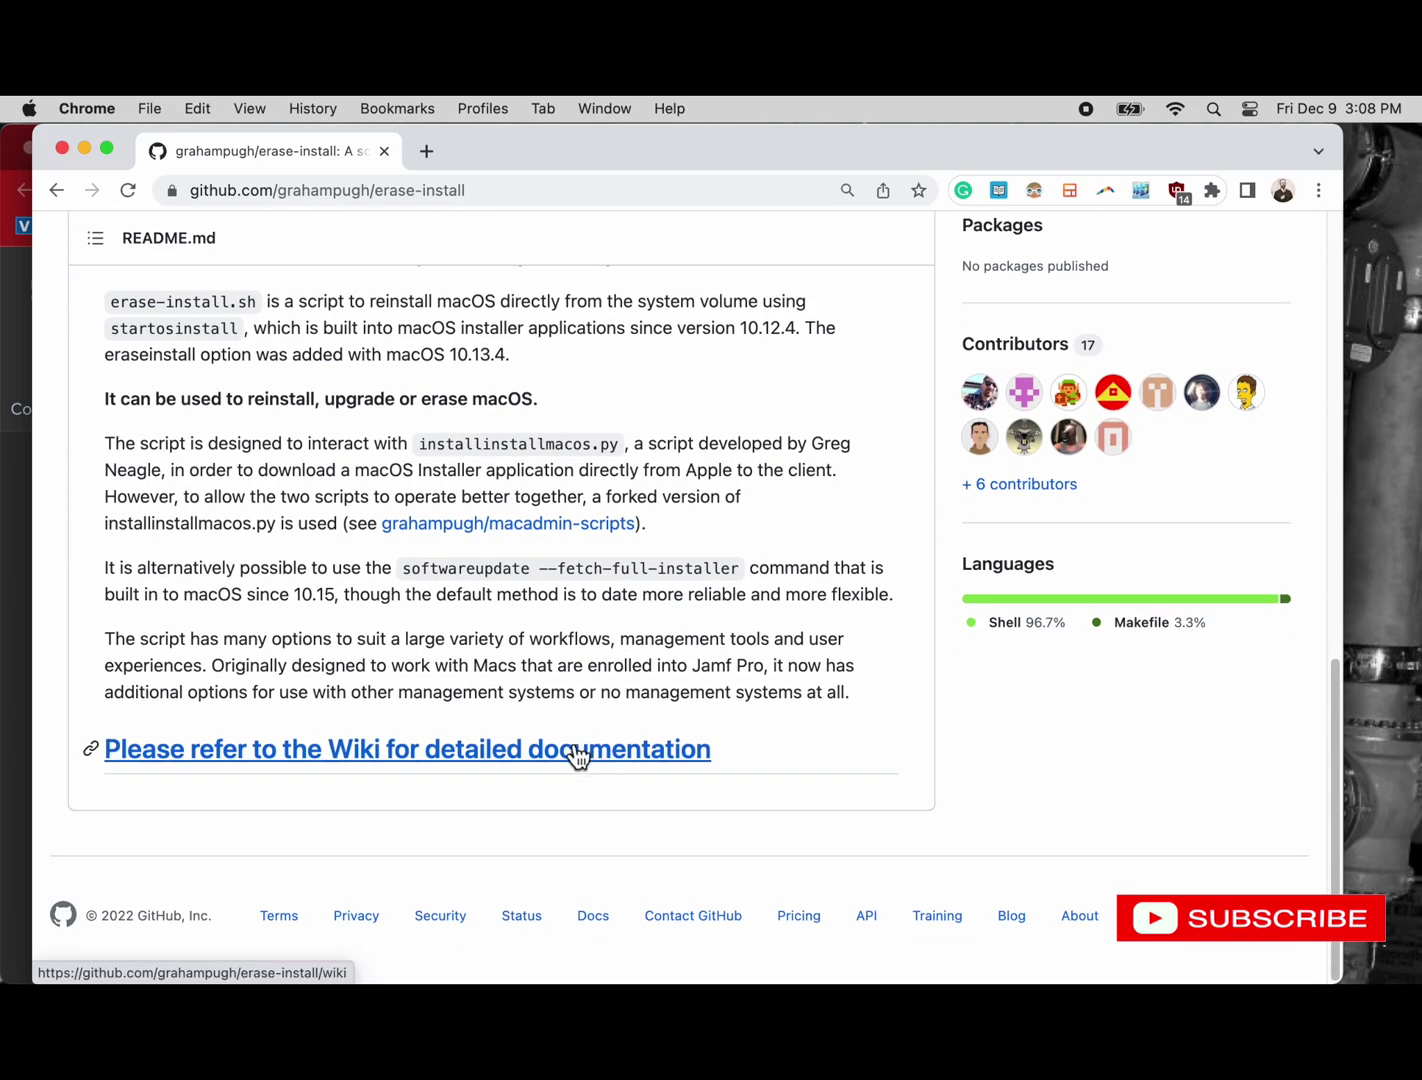
pyautogui.rightClick(577, 749)
# Step: Open the Wiki link in a new tab and scroll down the wiki Home page
pyautogui.click(670, 533)
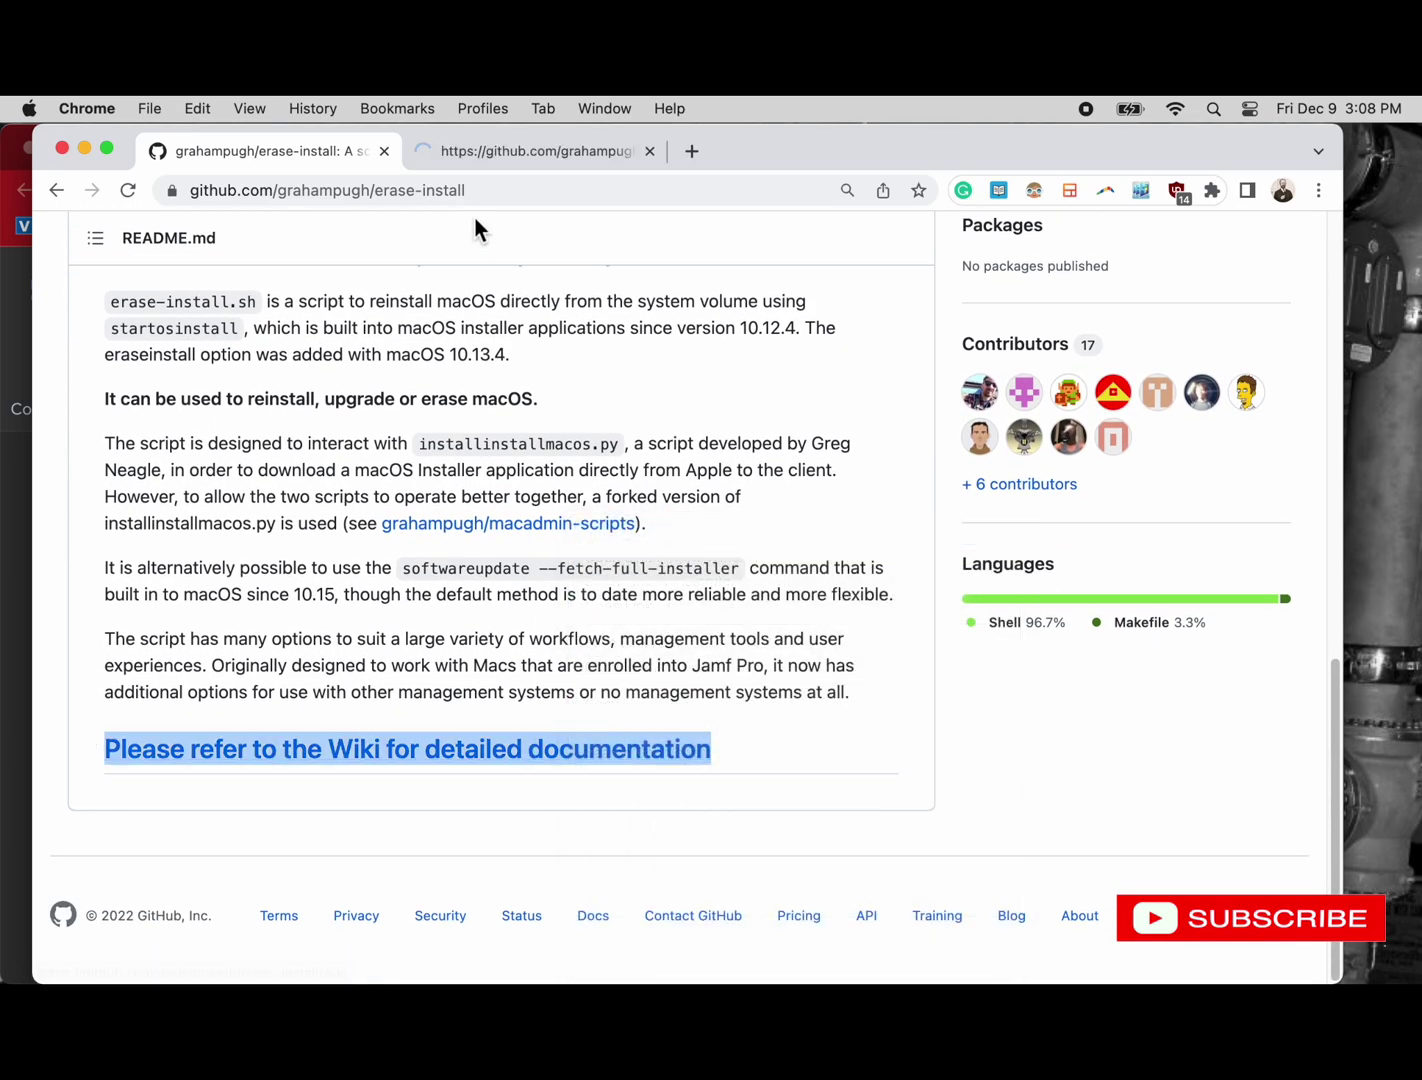
pyautogui.click(509, 150)
pyautogui.scroll(-8, 682, 600)
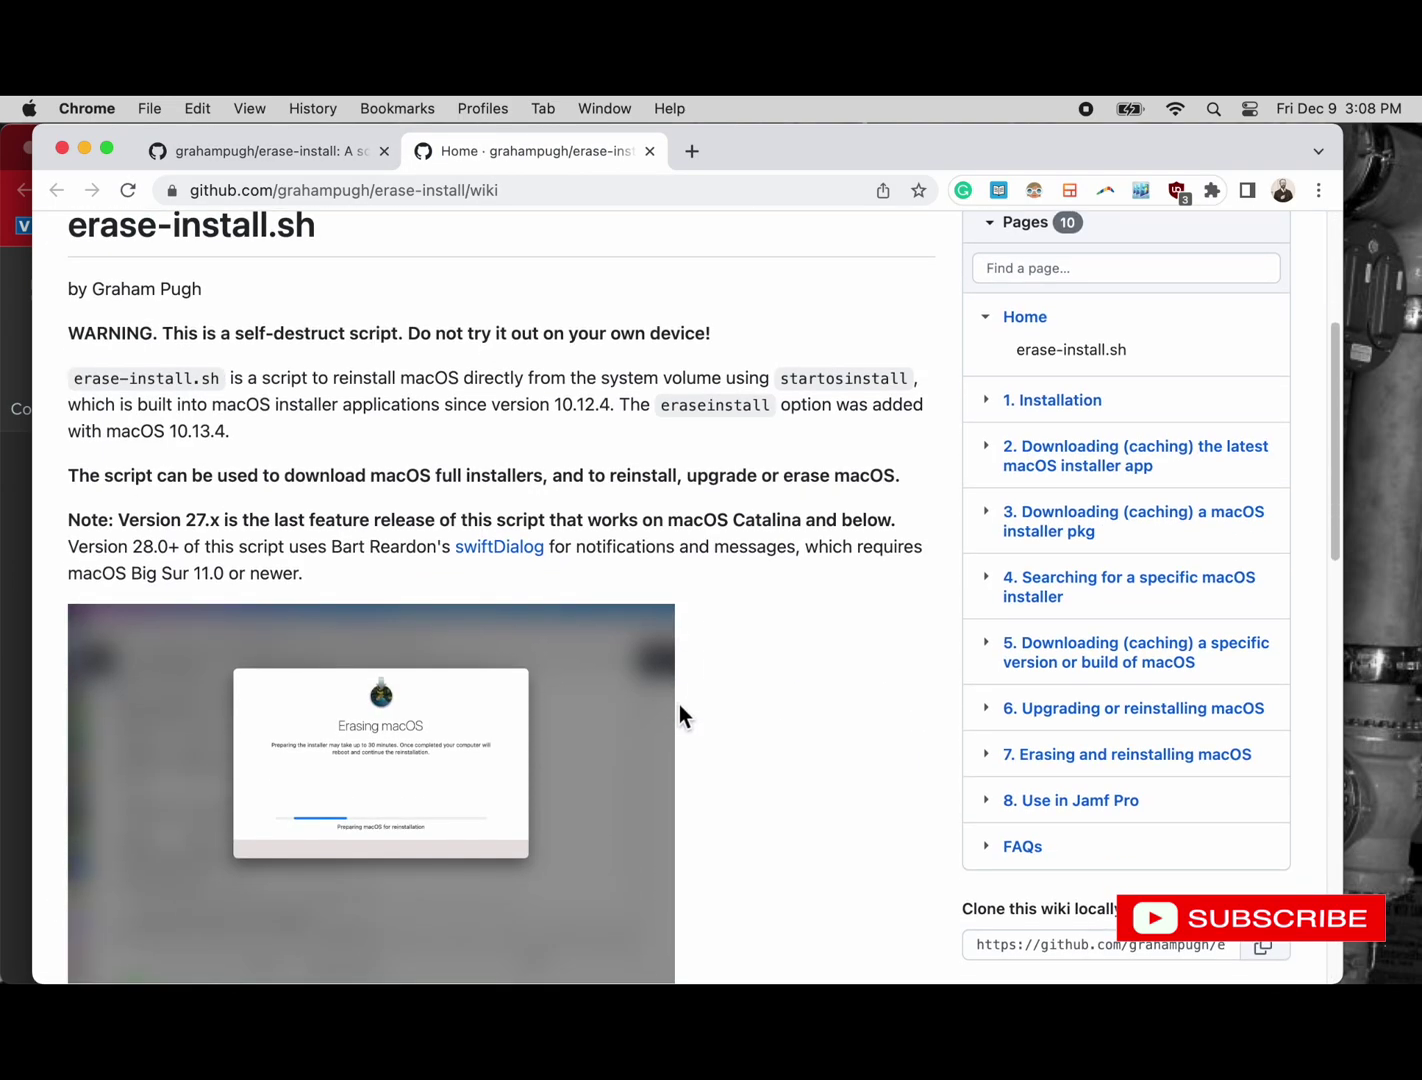
pyautogui.scroll(-1, 679, 715)
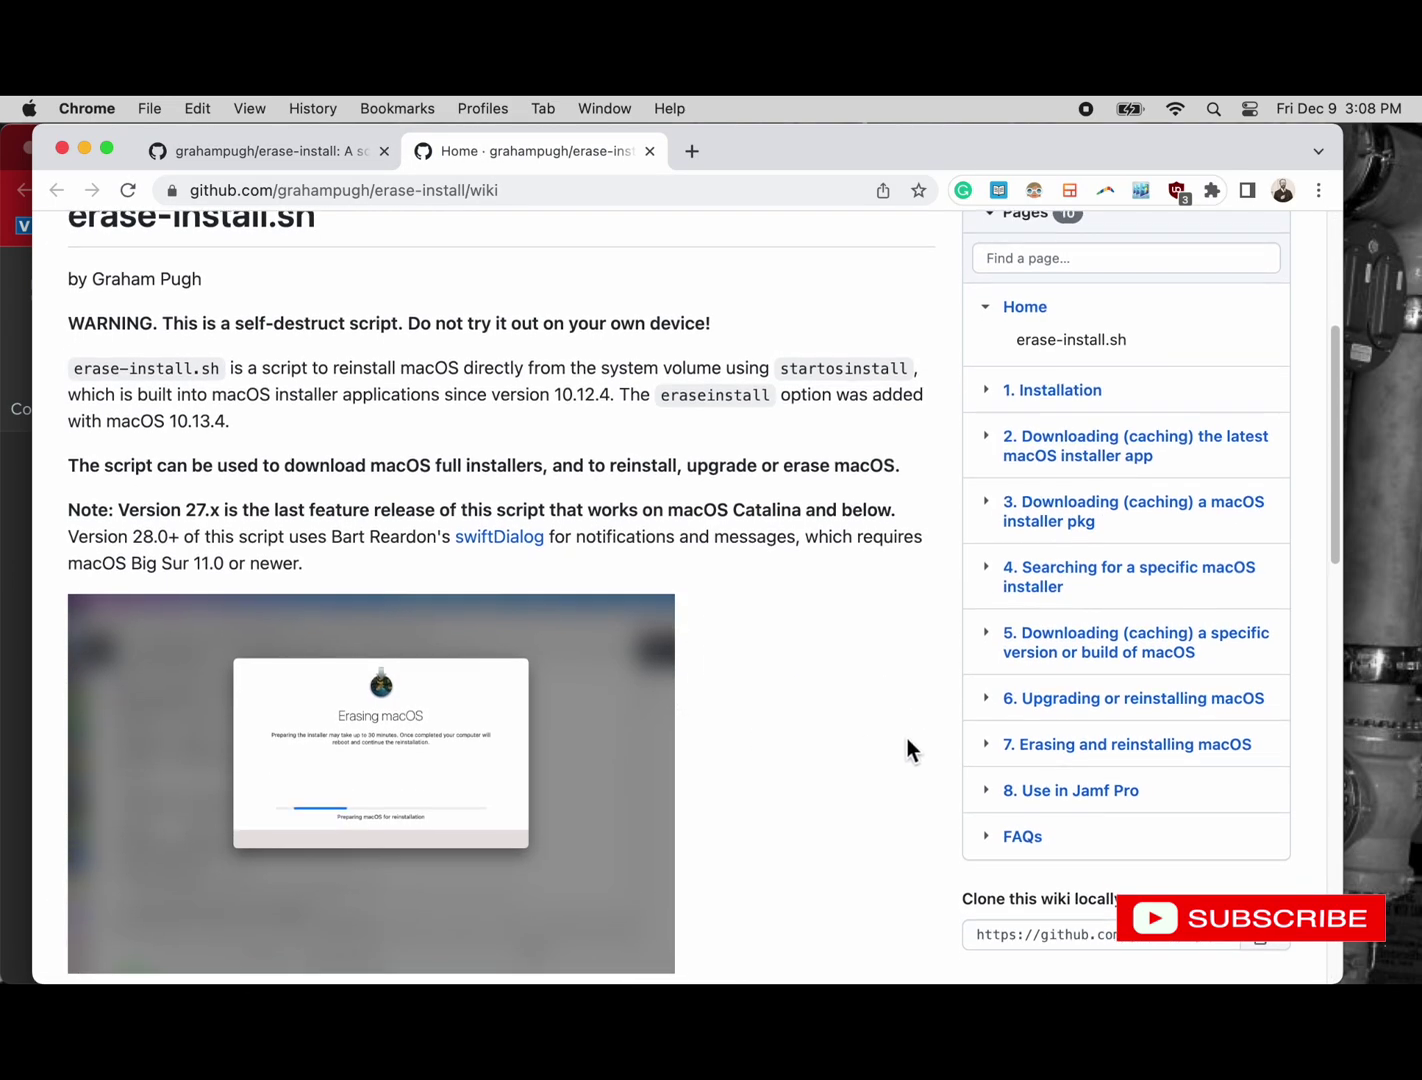
pyautogui.scroll(-1, 908, 740)
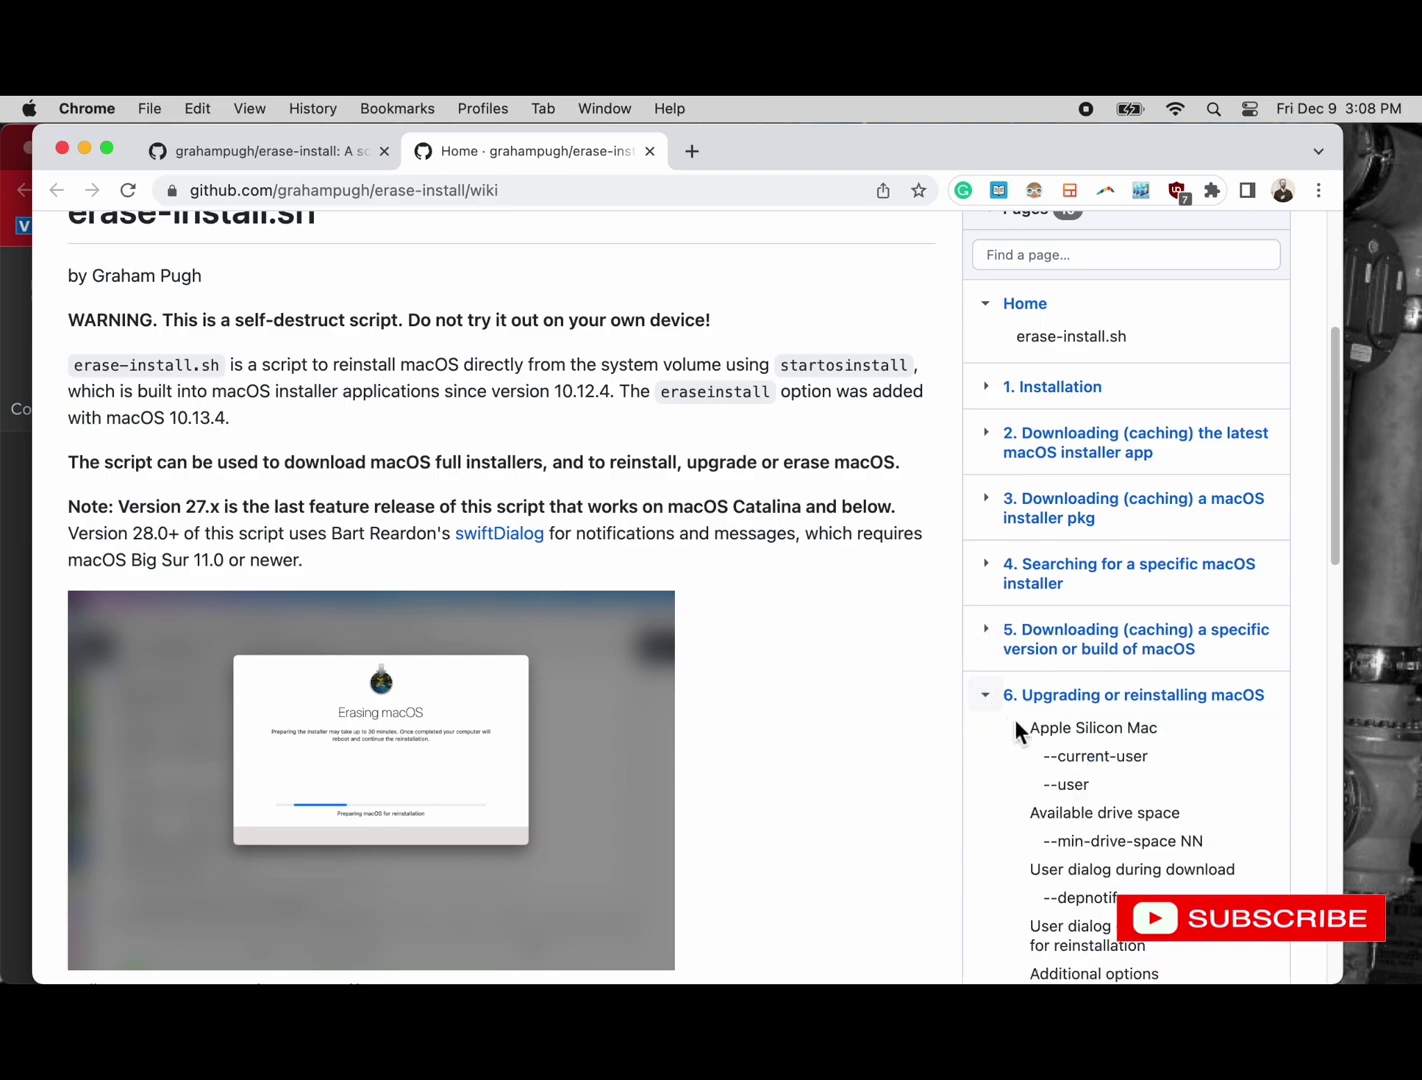
pyautogui.scroll(-5, 1041, 787)
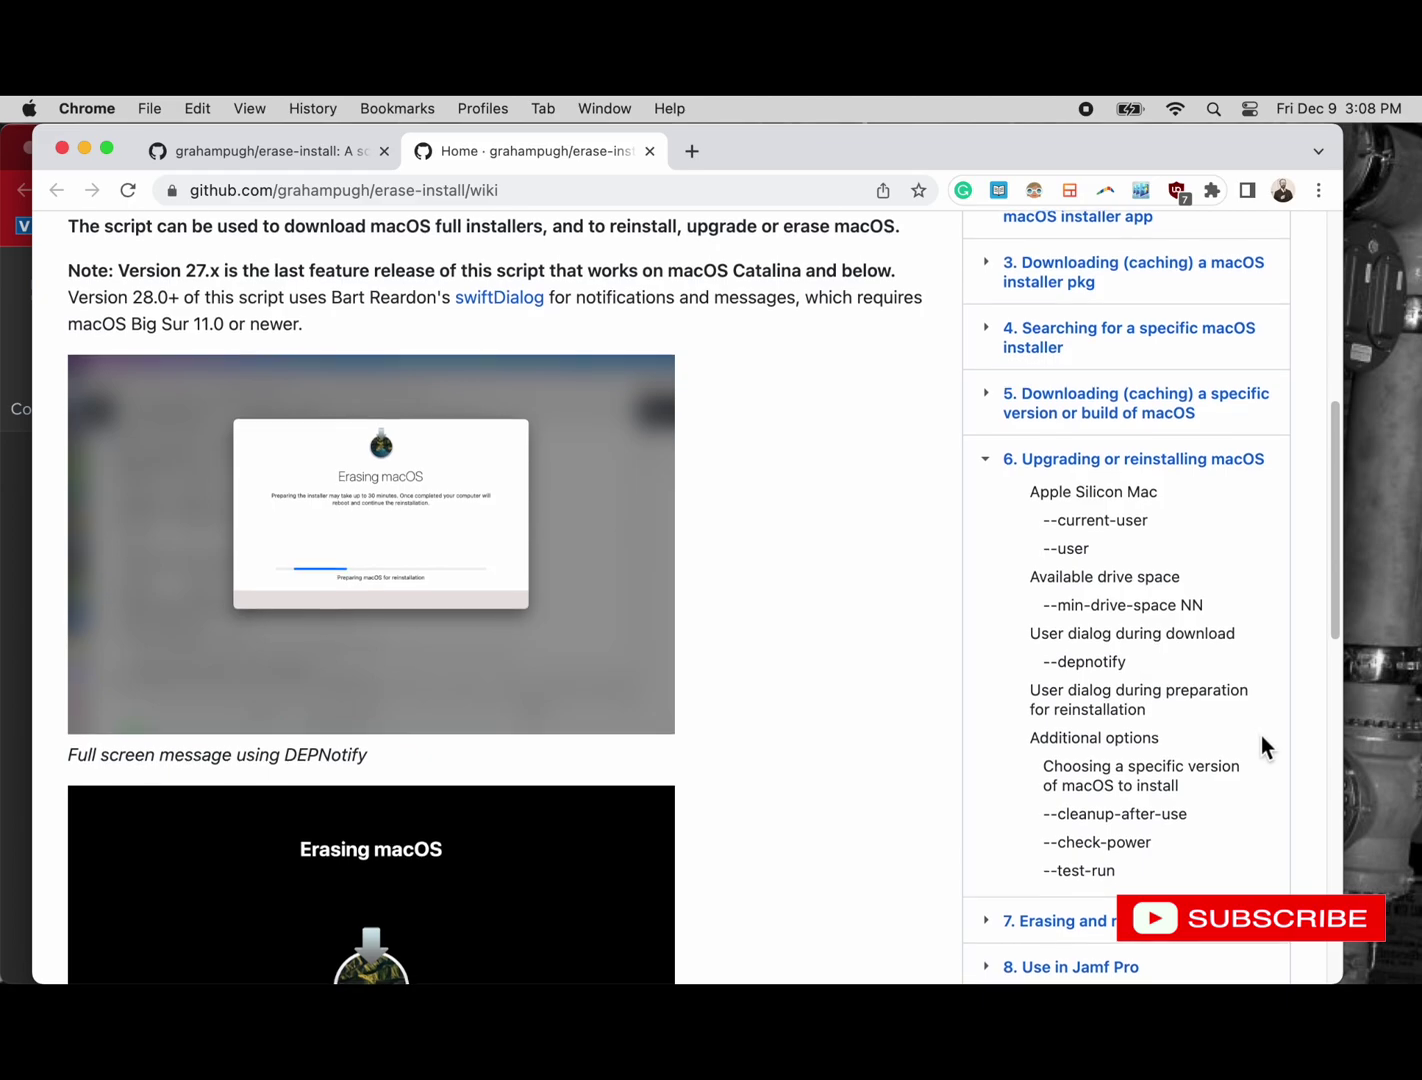
pyautogui.scroll(-3, 1261, 735)
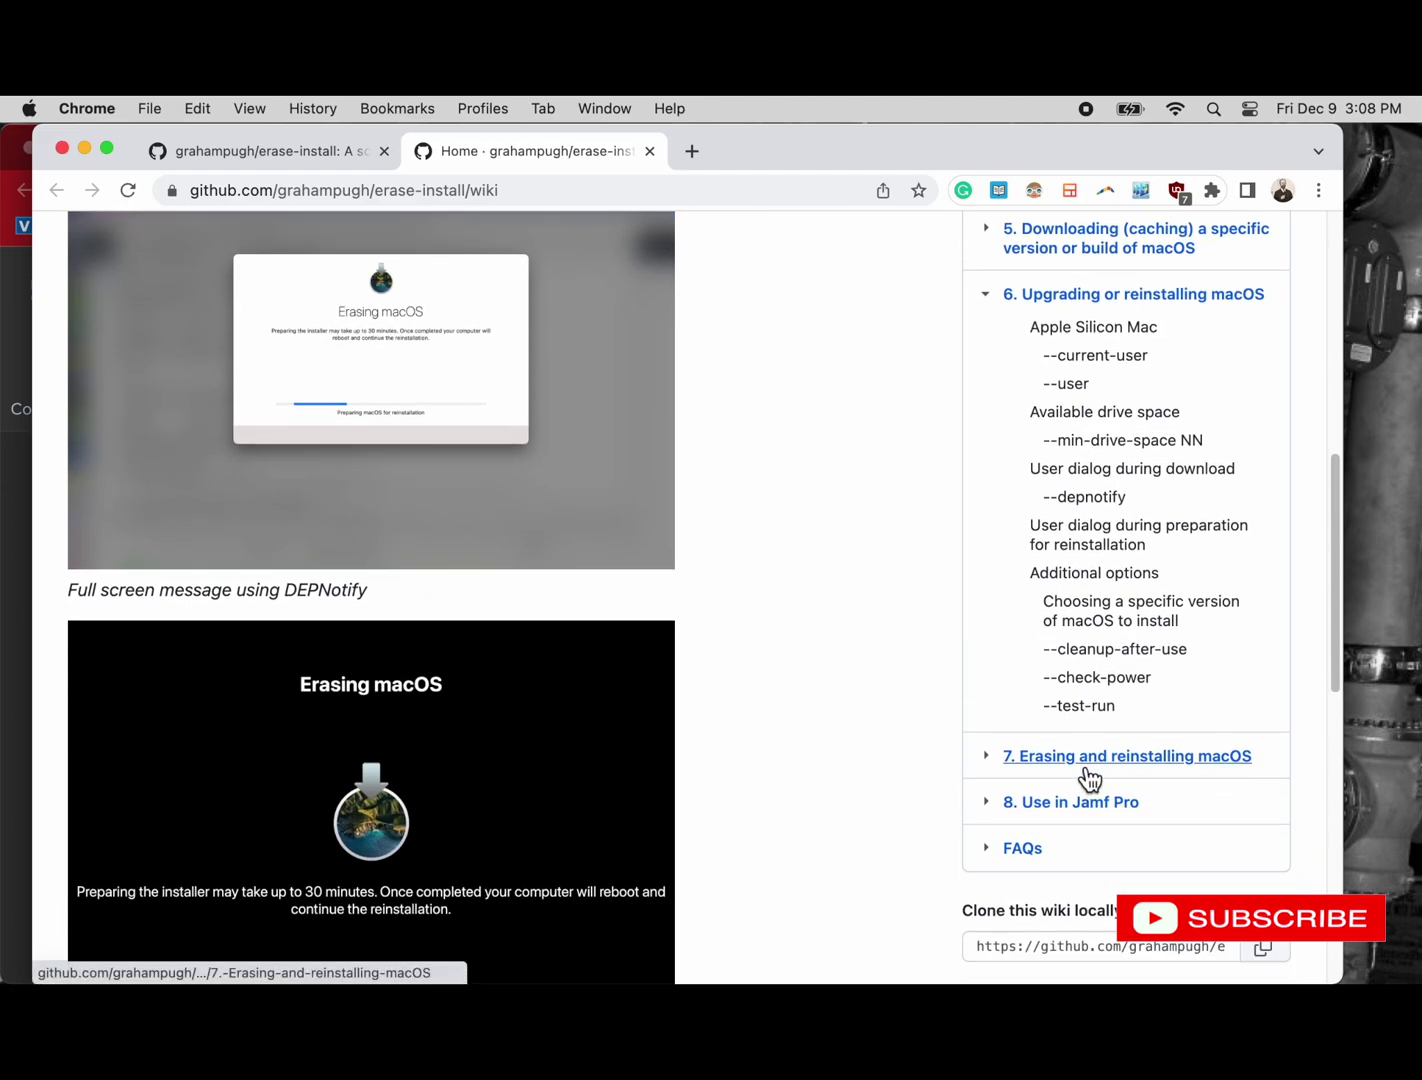
# Step: Expand the 7. Erasing and reinstalling macOS and 8. Use in Jamf Pro sections in the Pages sidebar
pyautogui.click(988, 767)
pyautogui.scroll(-5, 1014, 833)
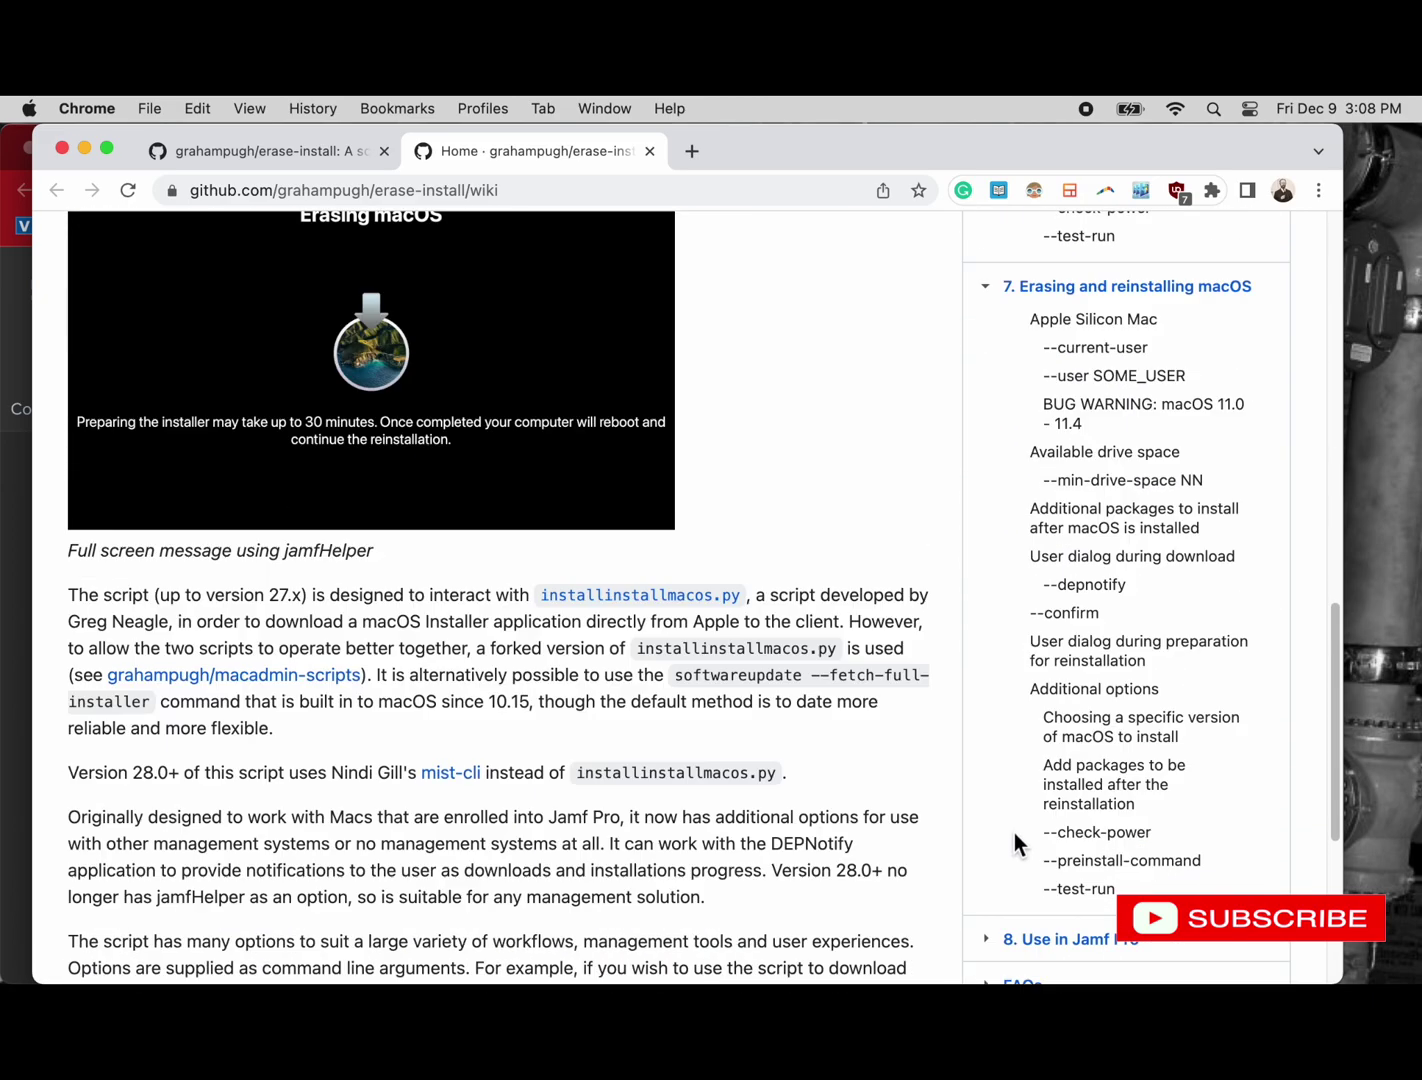
pyautogui.scroll(-1, 1015, 833)
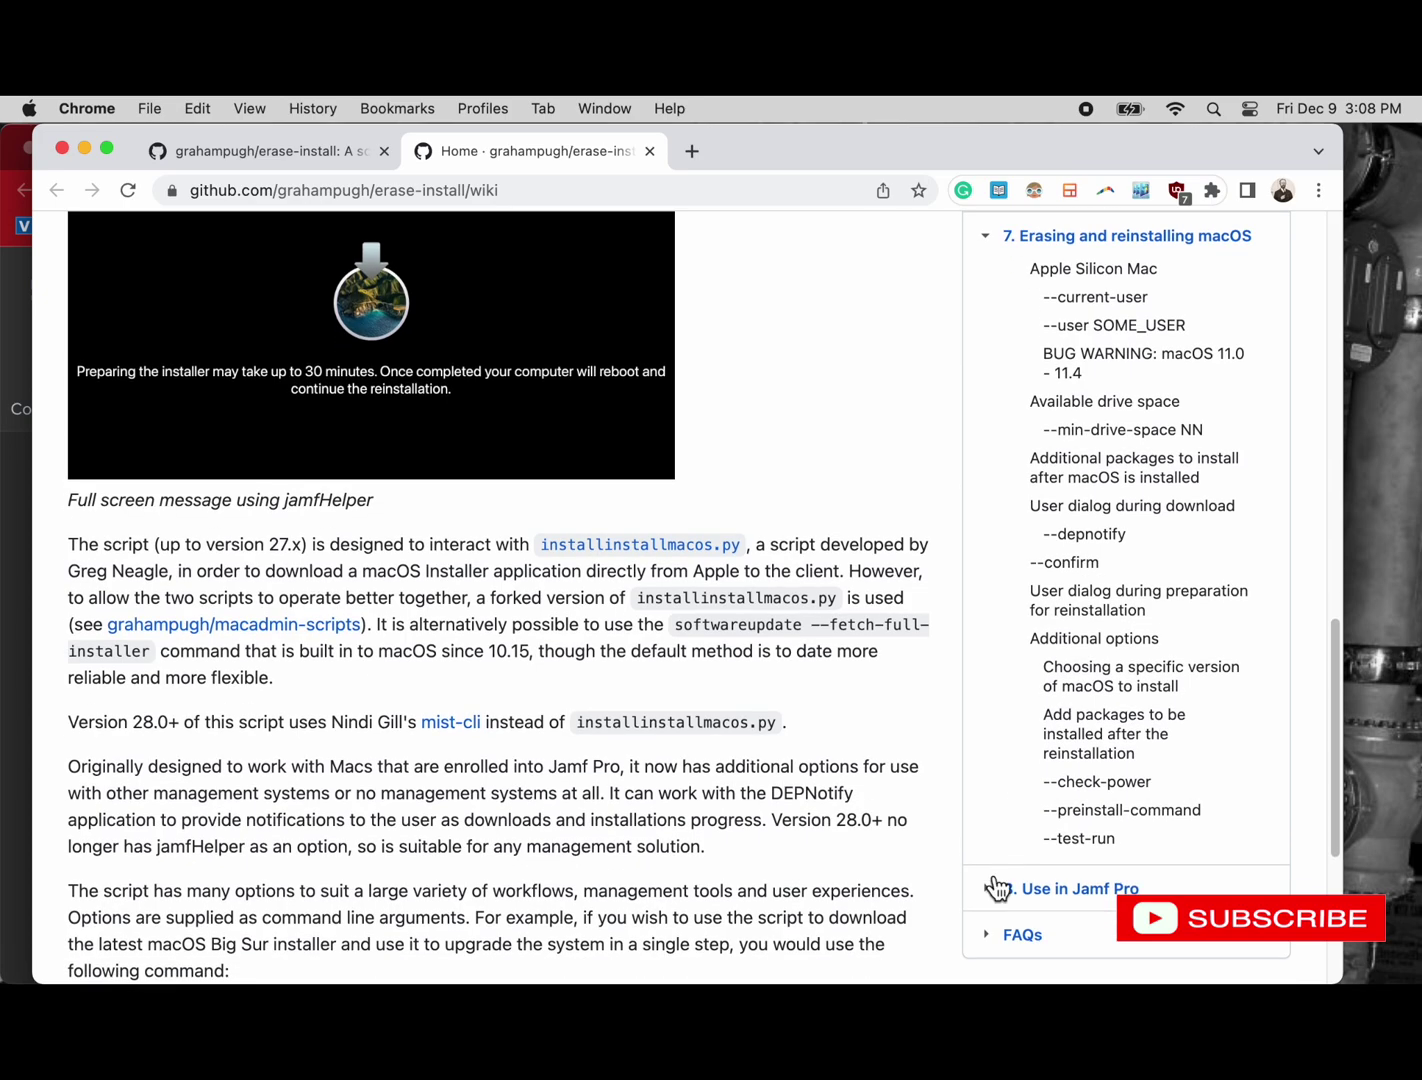
pyautogui.click(990, 888)
pyautogui.scroll(-4, 998, 845)
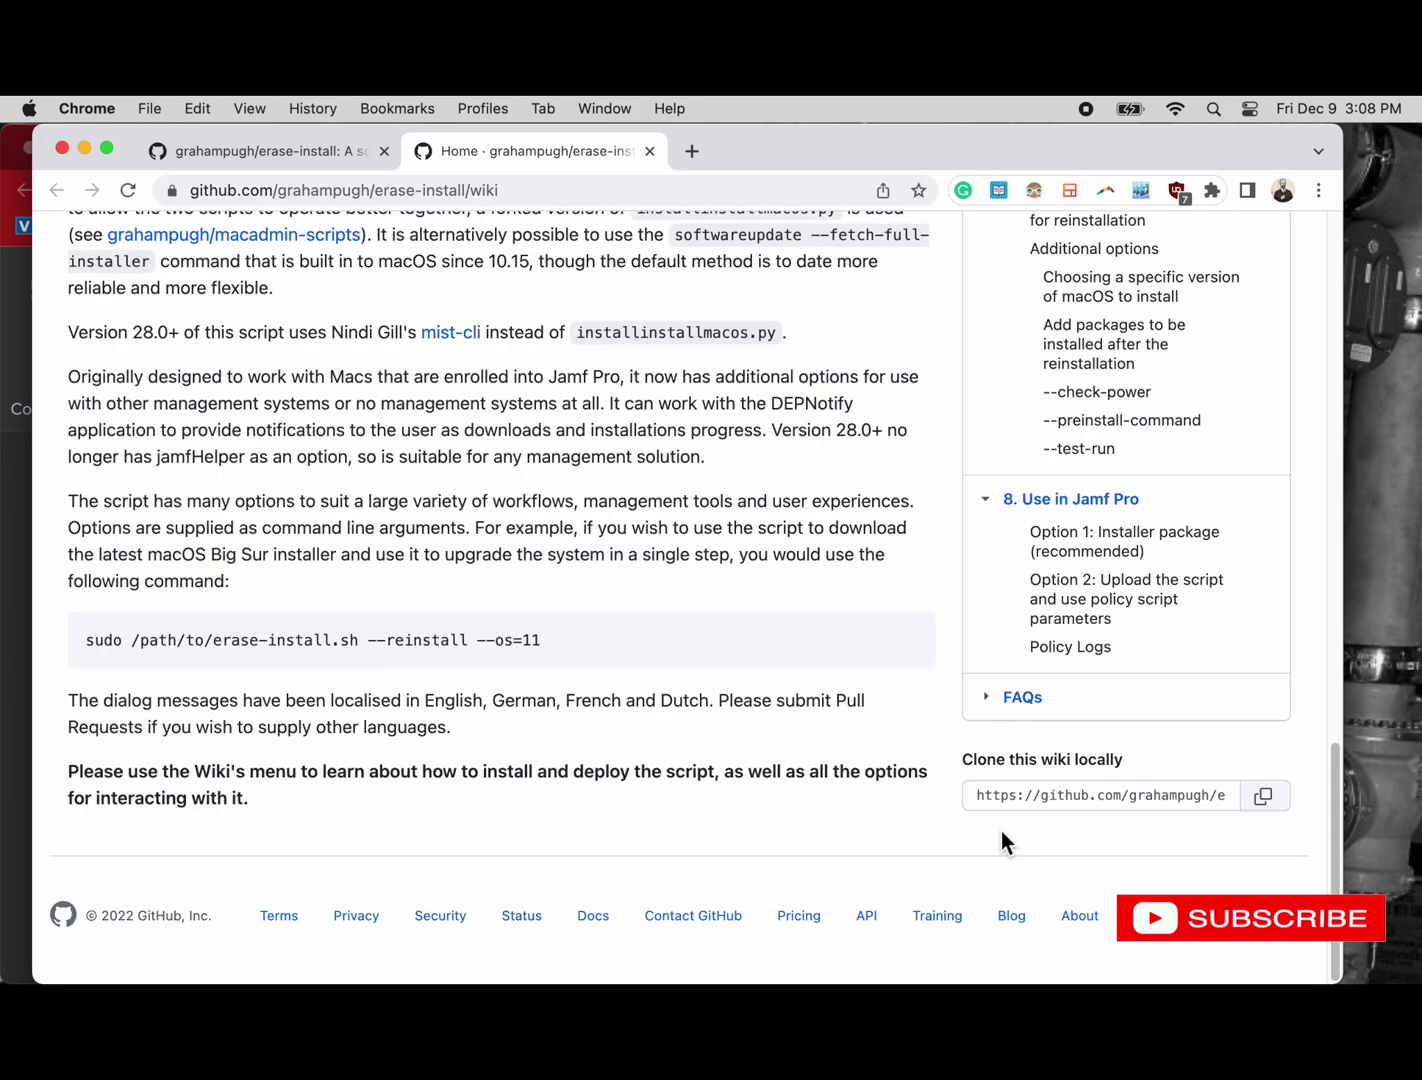
# Step: Open the 8. Use in Jamf Pro wiki page and read its Option 1 and Option 2 parameter examples
pyautogui.click(1095, 510)
pyautogui.scroll(-2, 539, 672)
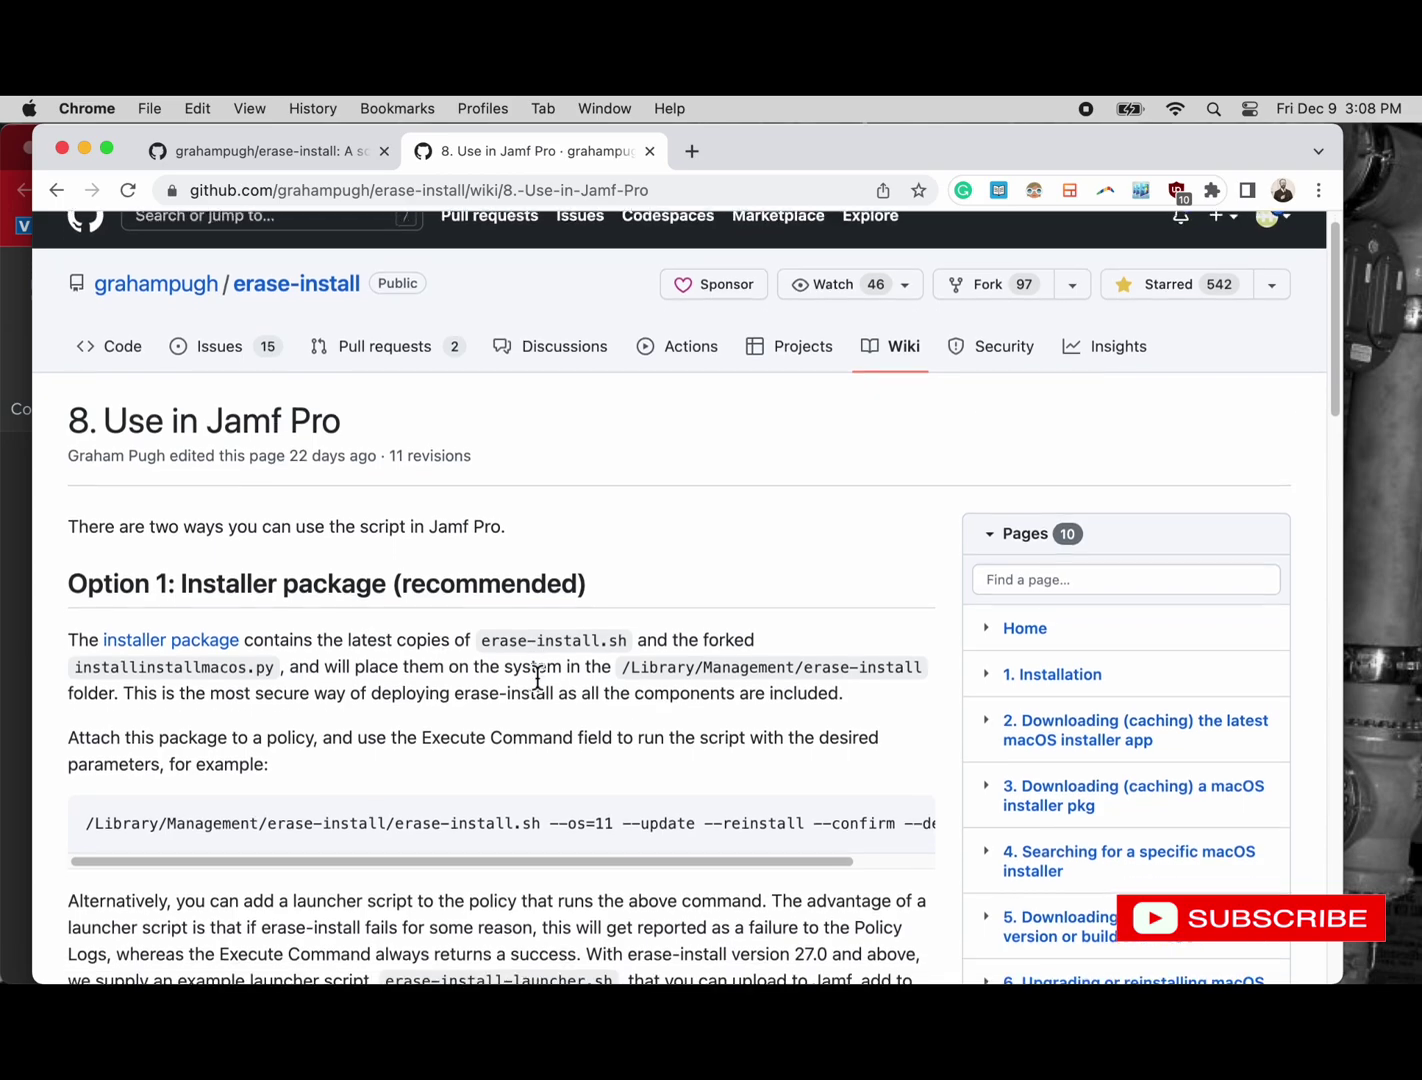
pyautogui.scroll(-2, 535, 672)
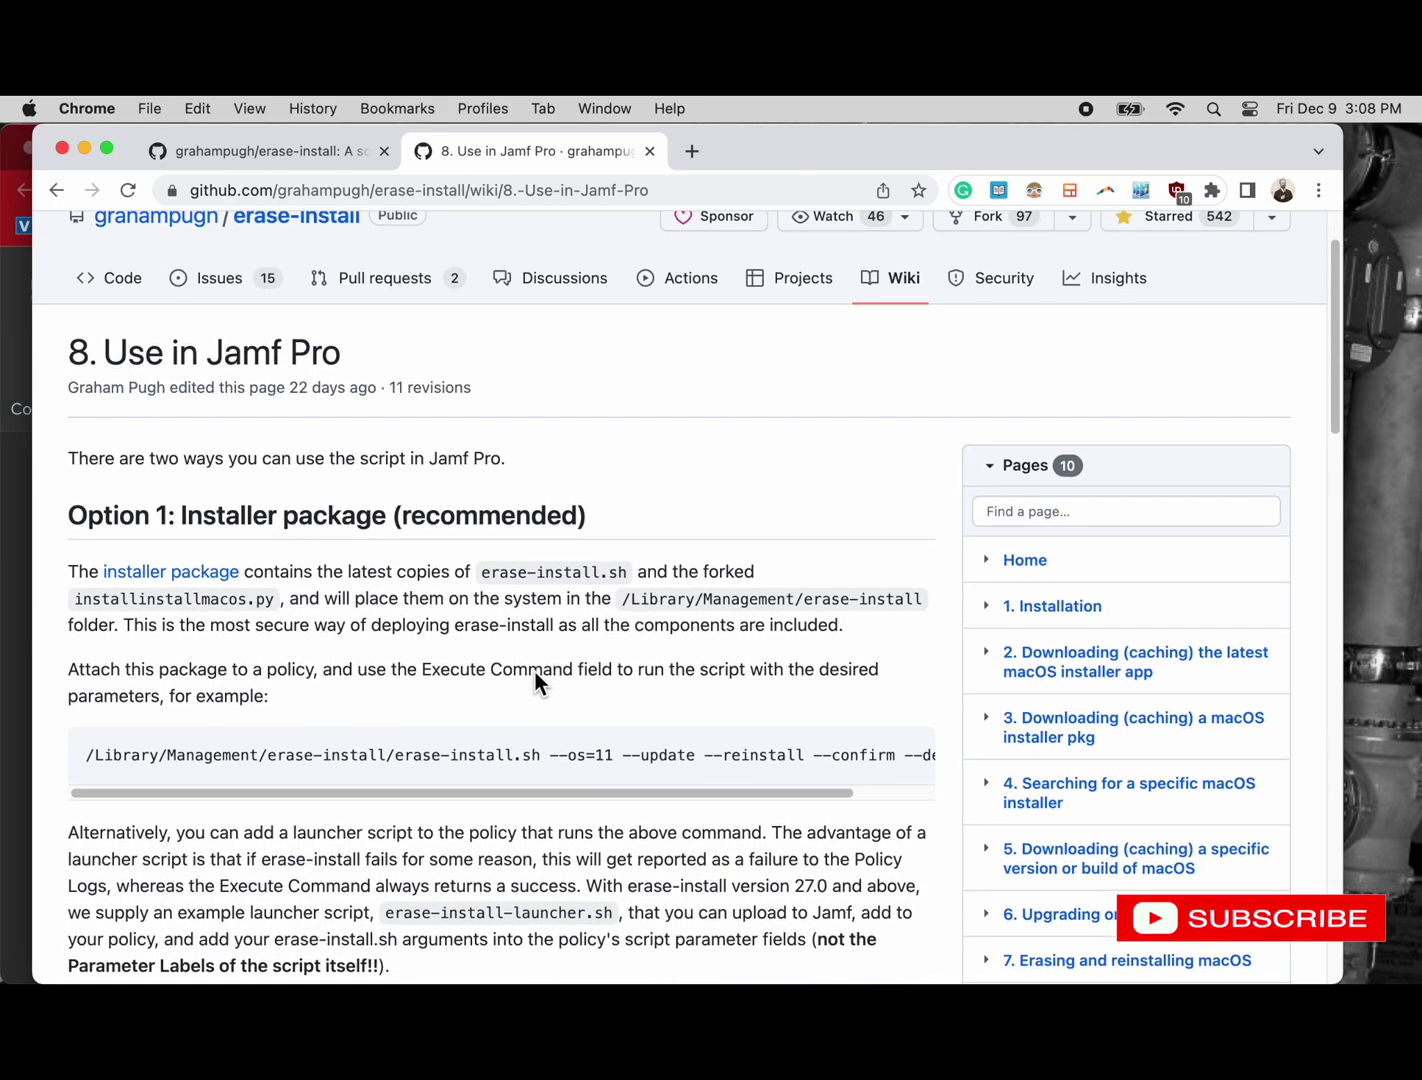
pyautogui.scroll(-5, 535, 673)
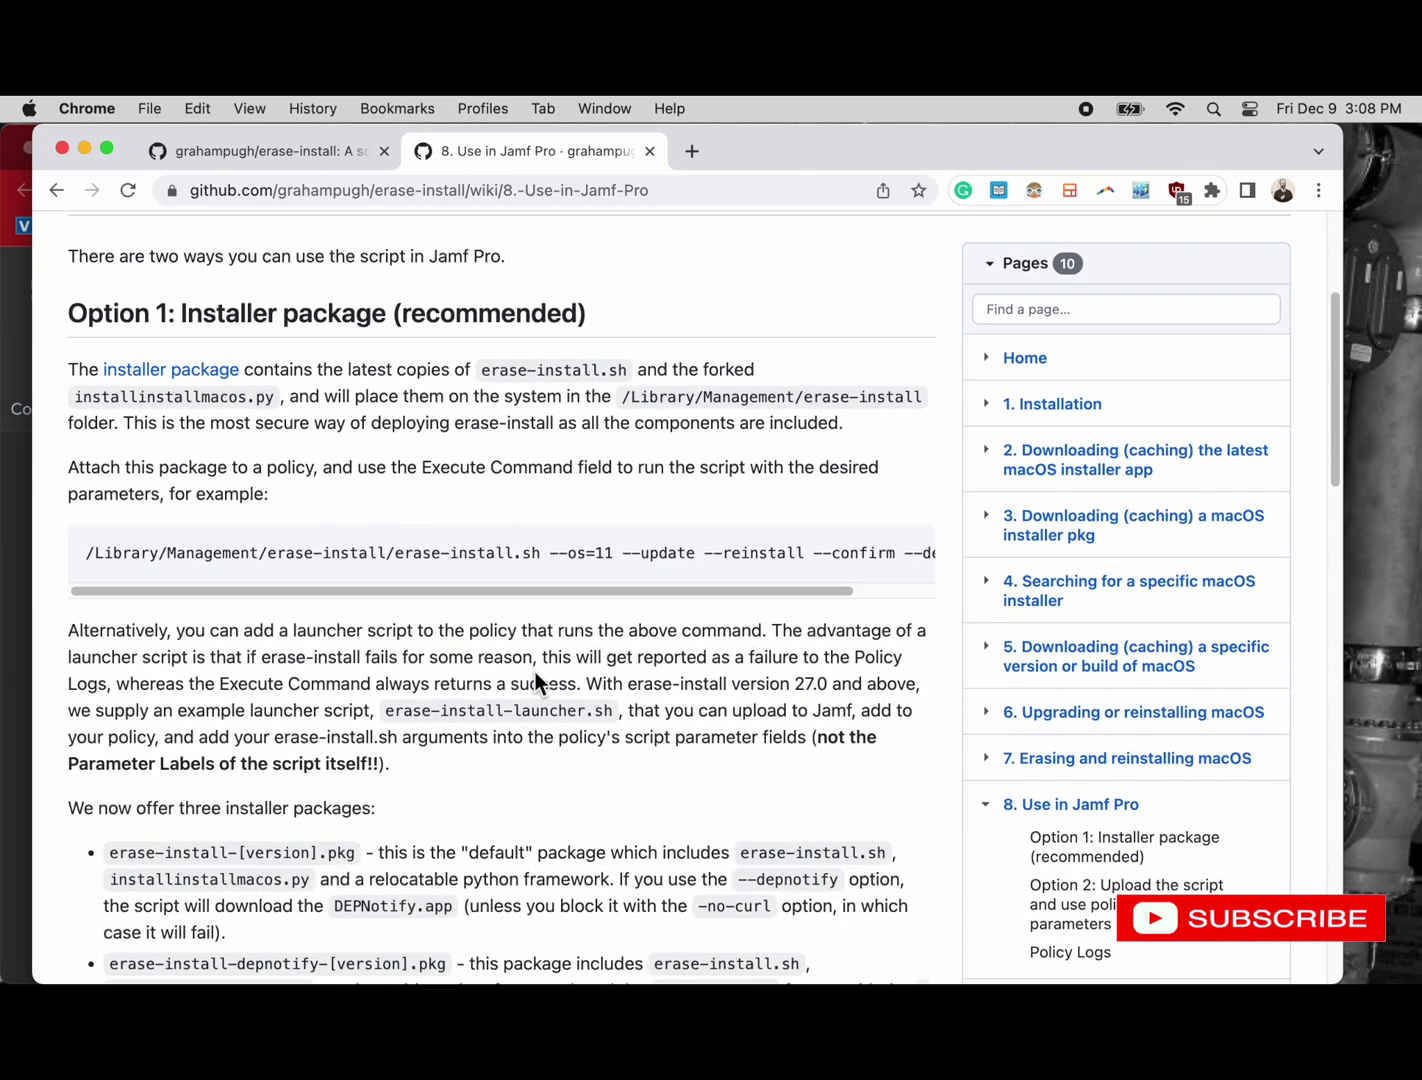
pyautogui.scroll(-5, 536, 680)
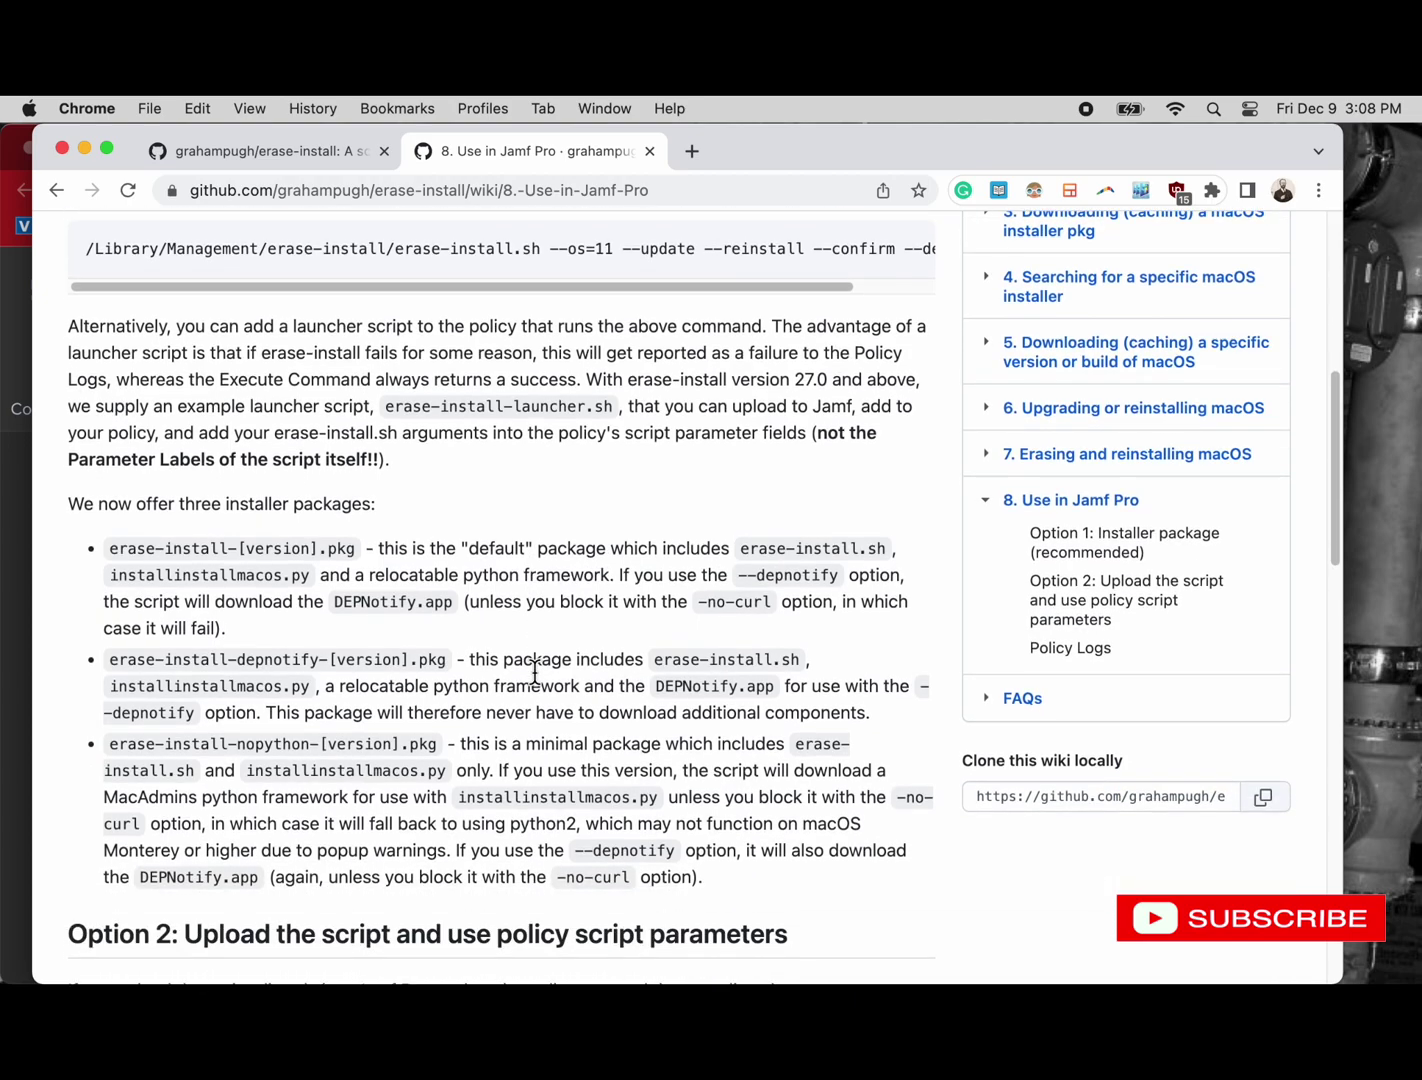
pyautogui.scroll(-2, 536, 672)
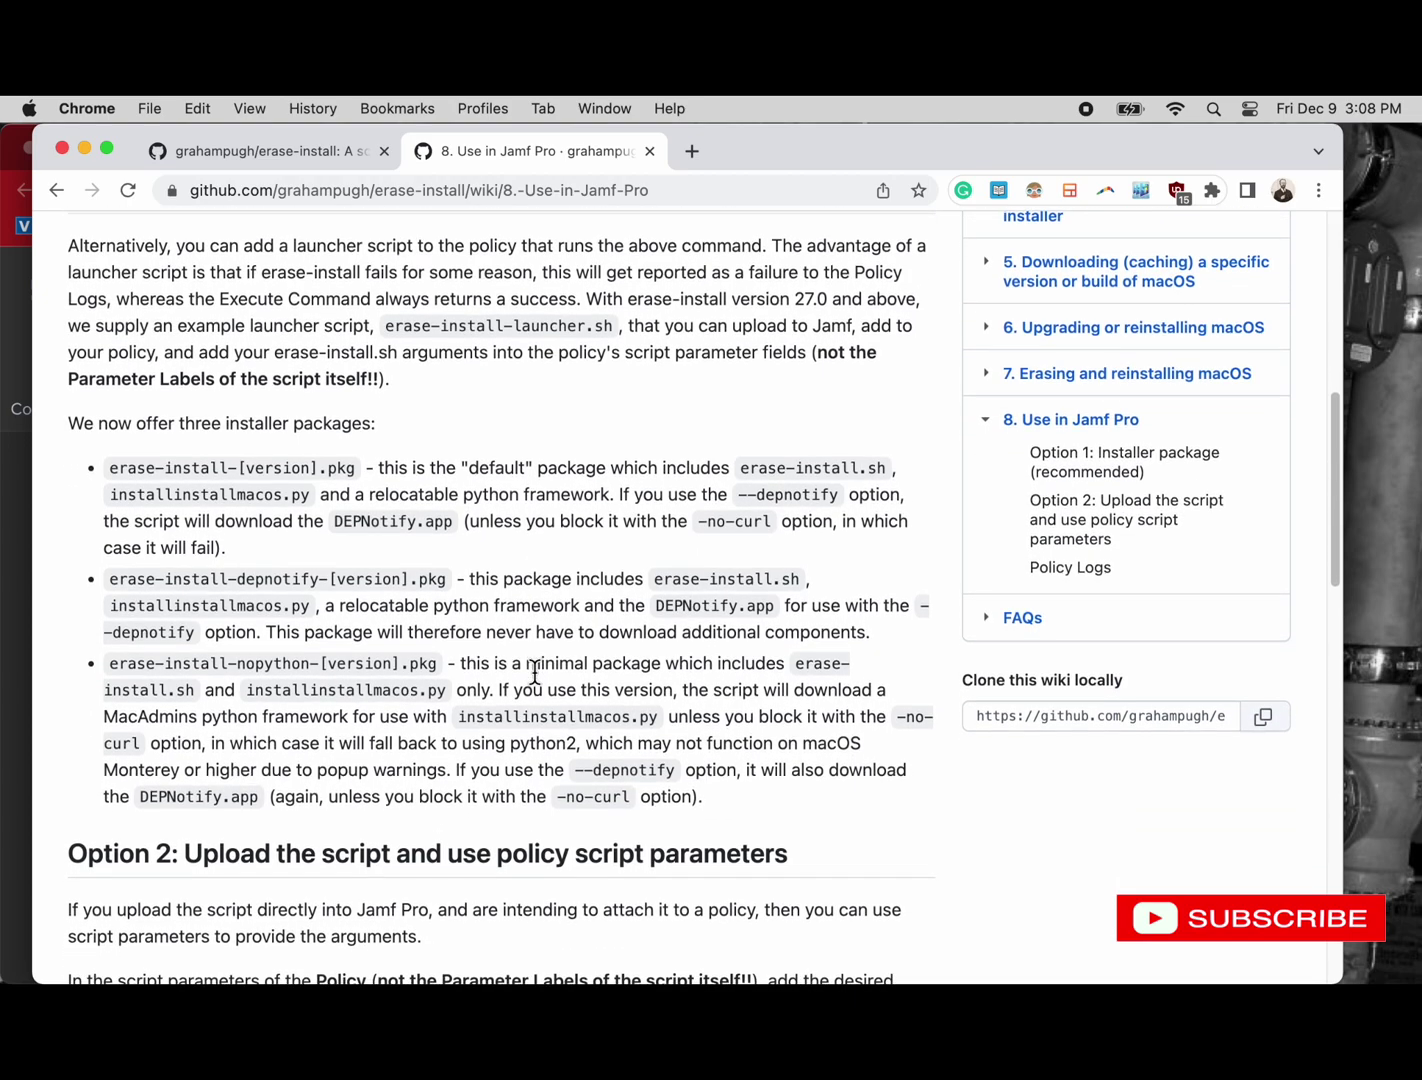
pyautogui.scroll(-3, 535, 672)
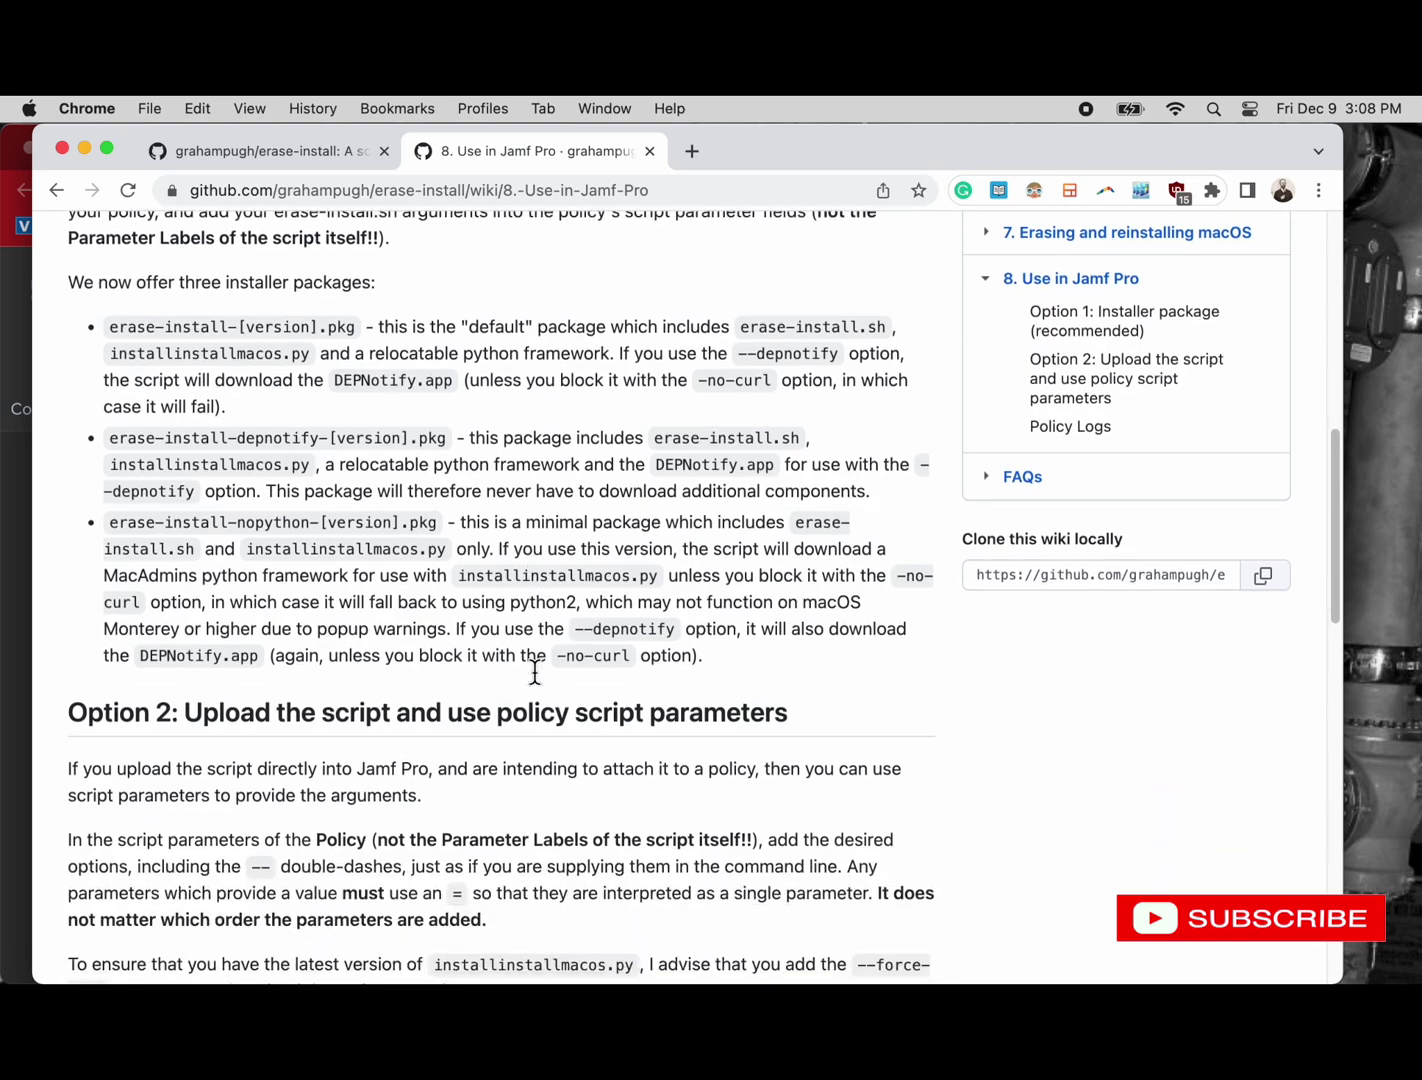
pyautogui.scroll(-2, 536, 673)
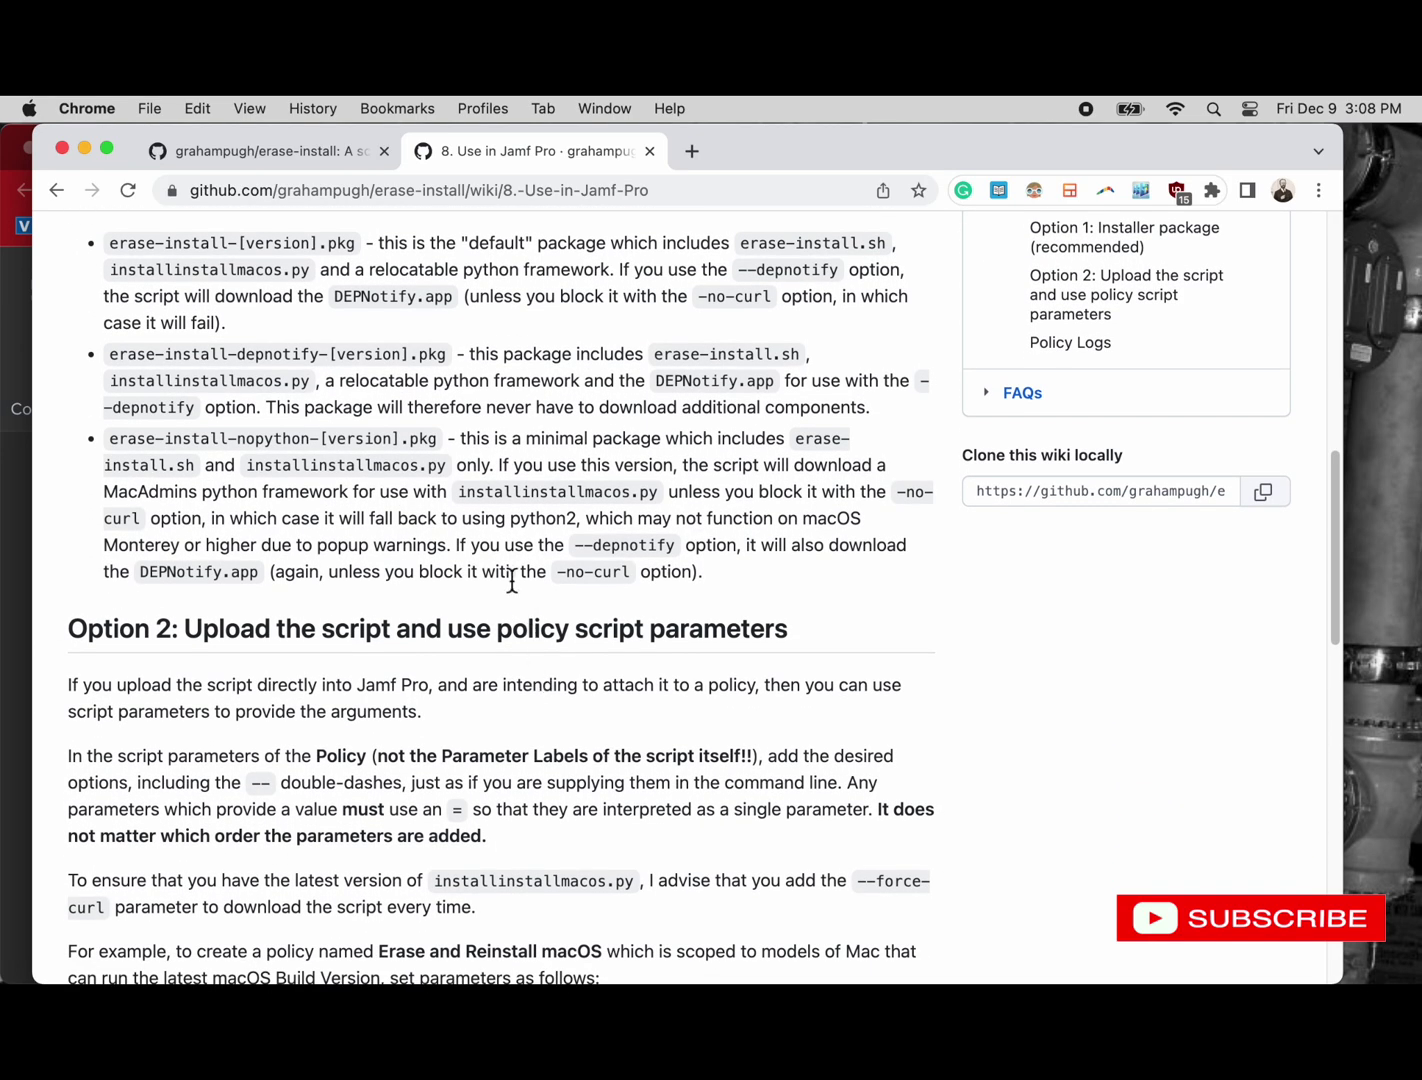
pyautogui.scroll(-1, 485, 665)
pyautogui.scroll(-15, 486, 666)
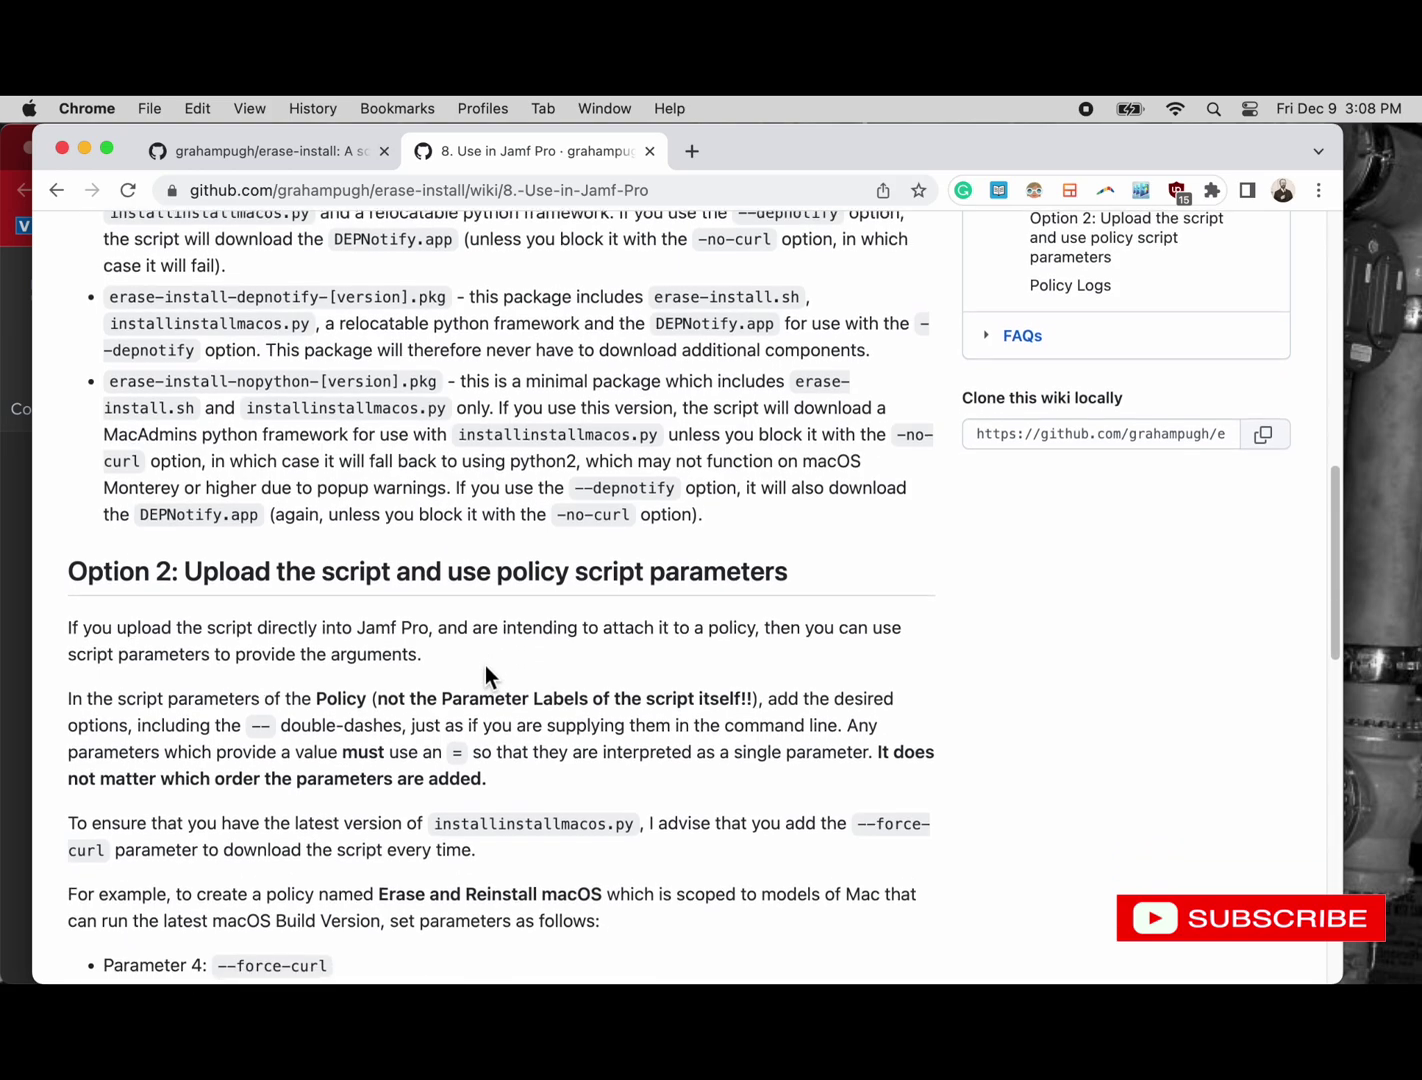
pyautogui.scroll(-7, 485, 676)
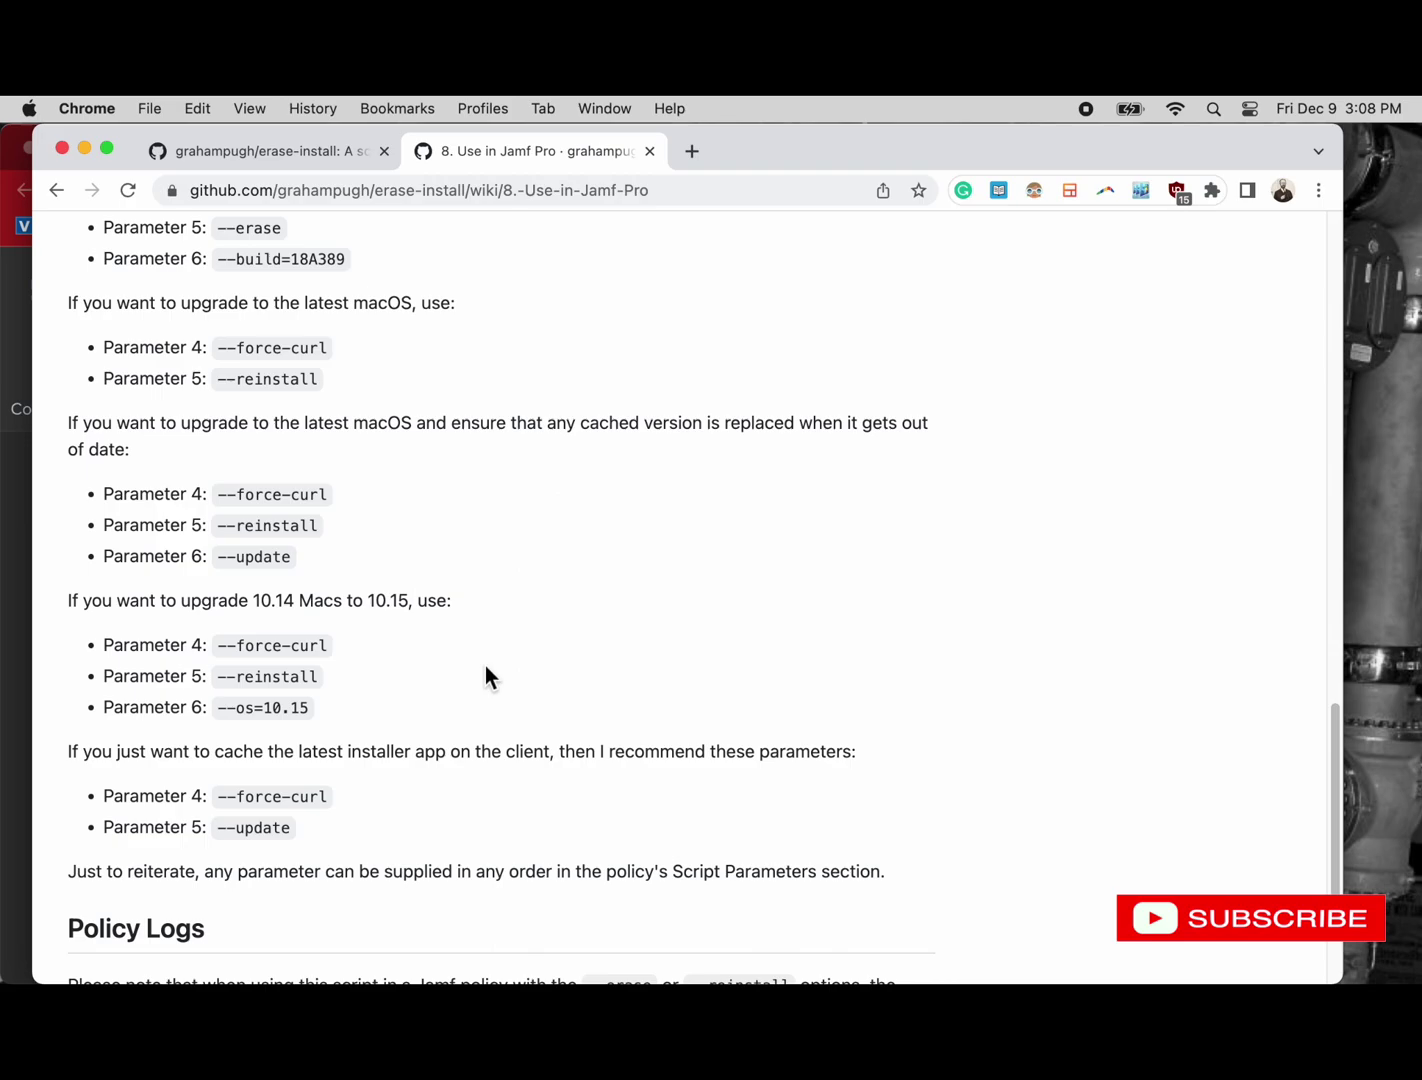
pyautogui.scroll(-7, 486, 676)
pyautogui.scroll(13, 483, 663)
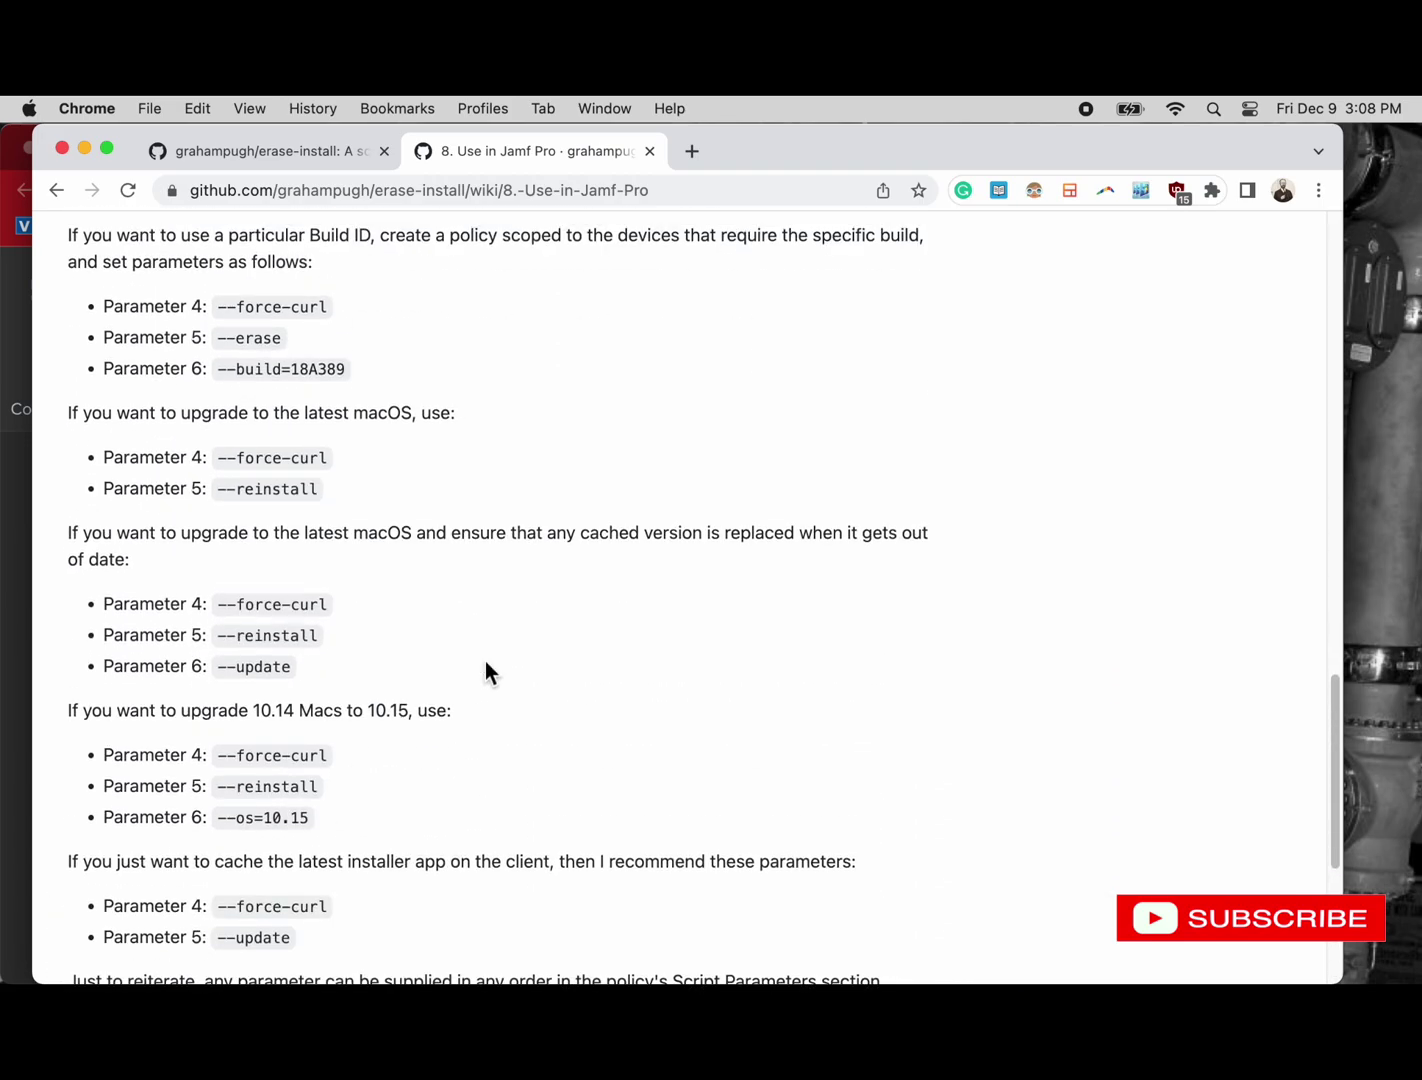
pyautogui.scroll(1, 485, 661)
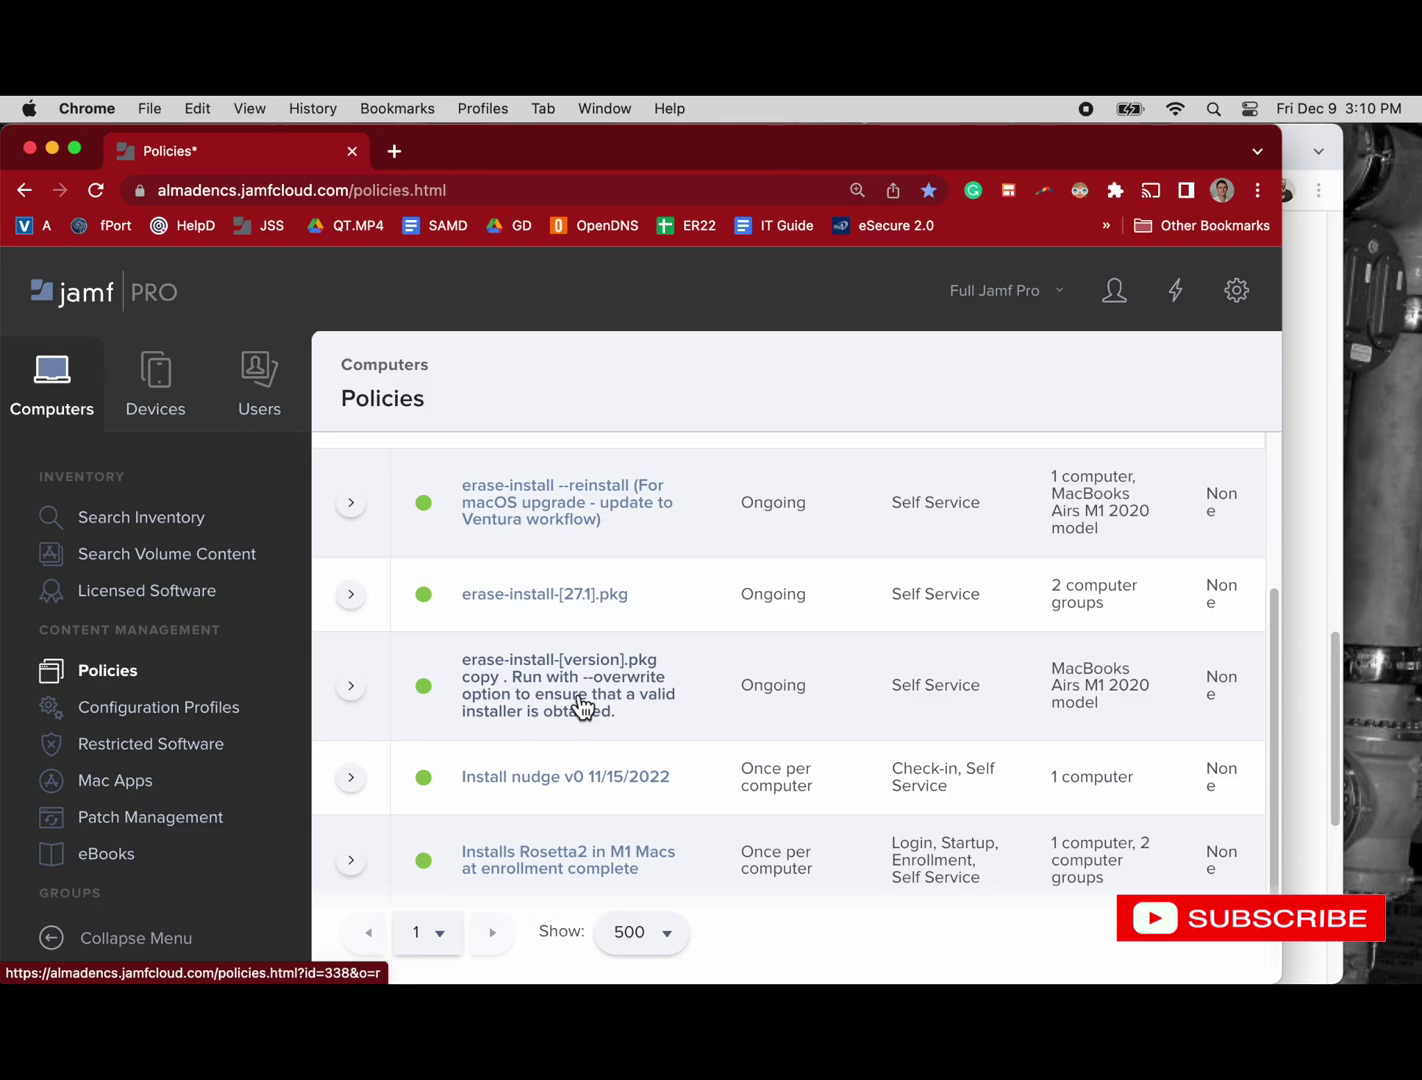
# Step: Bring up link options for the erase-install --reinstall policy in the Policies list, then dismiss them
pyautogui.rightClick(566, 515)
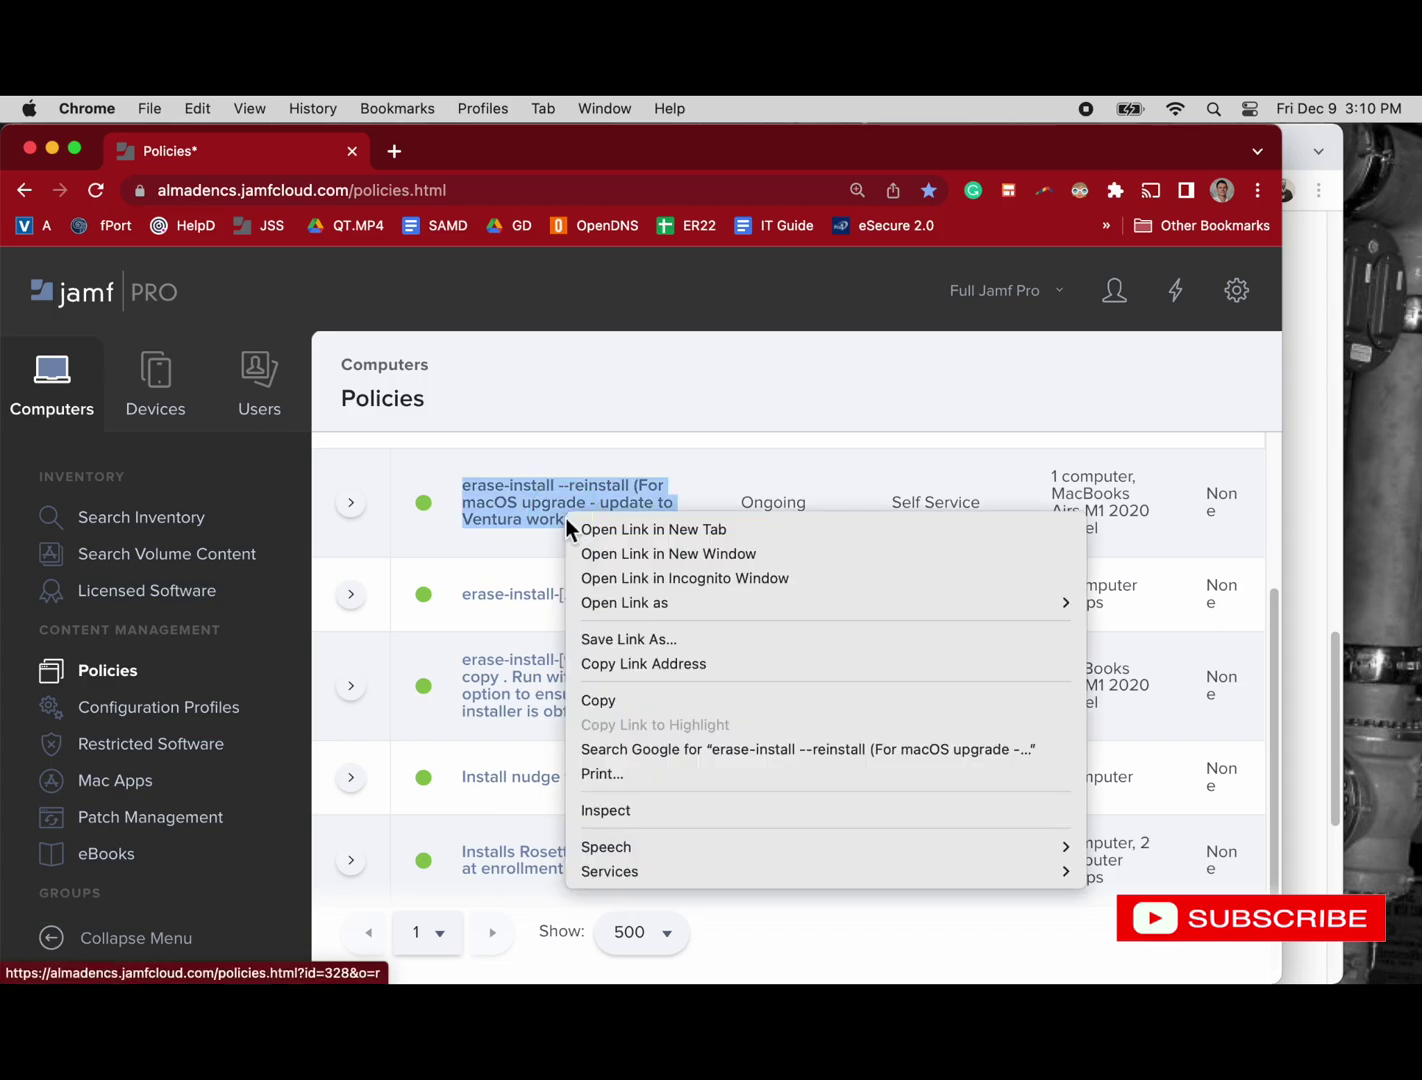
pyautogui.press('Escape')
# Step: Open the erase-install --reinstall policy in a new tab and look over its General settings
pyautogui.moveTo(627, 541); pyautogui.dragTo(421, 156)
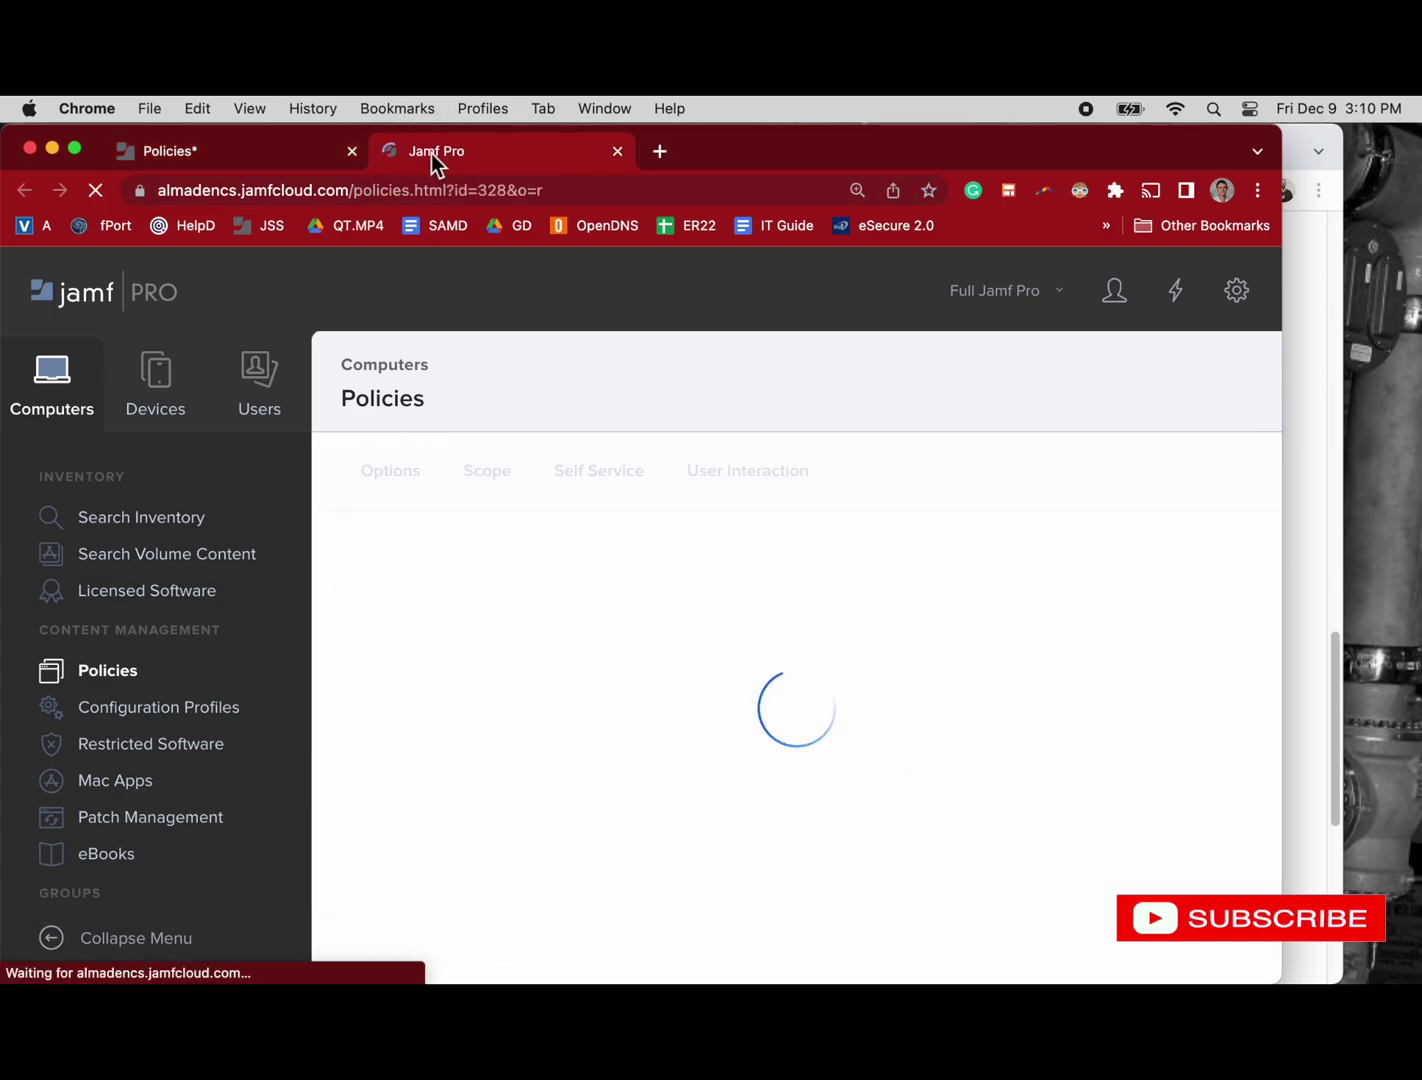
pyautogui.scroll(-1, 562, 668)
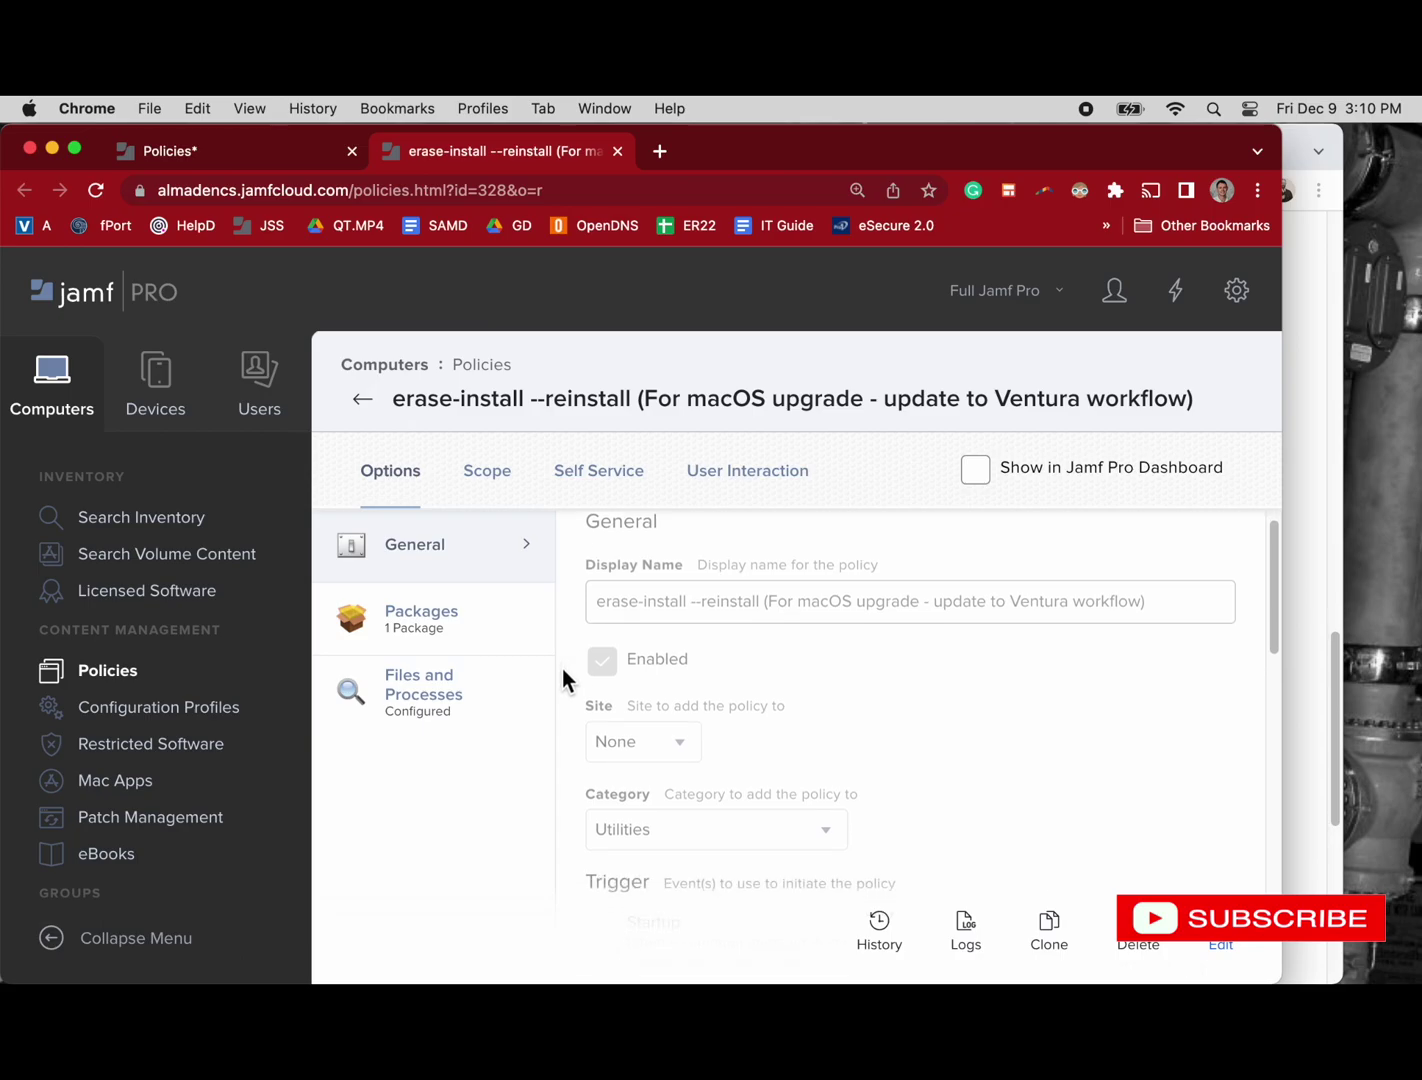
pyautogui.scroll(-1, 626, 659)
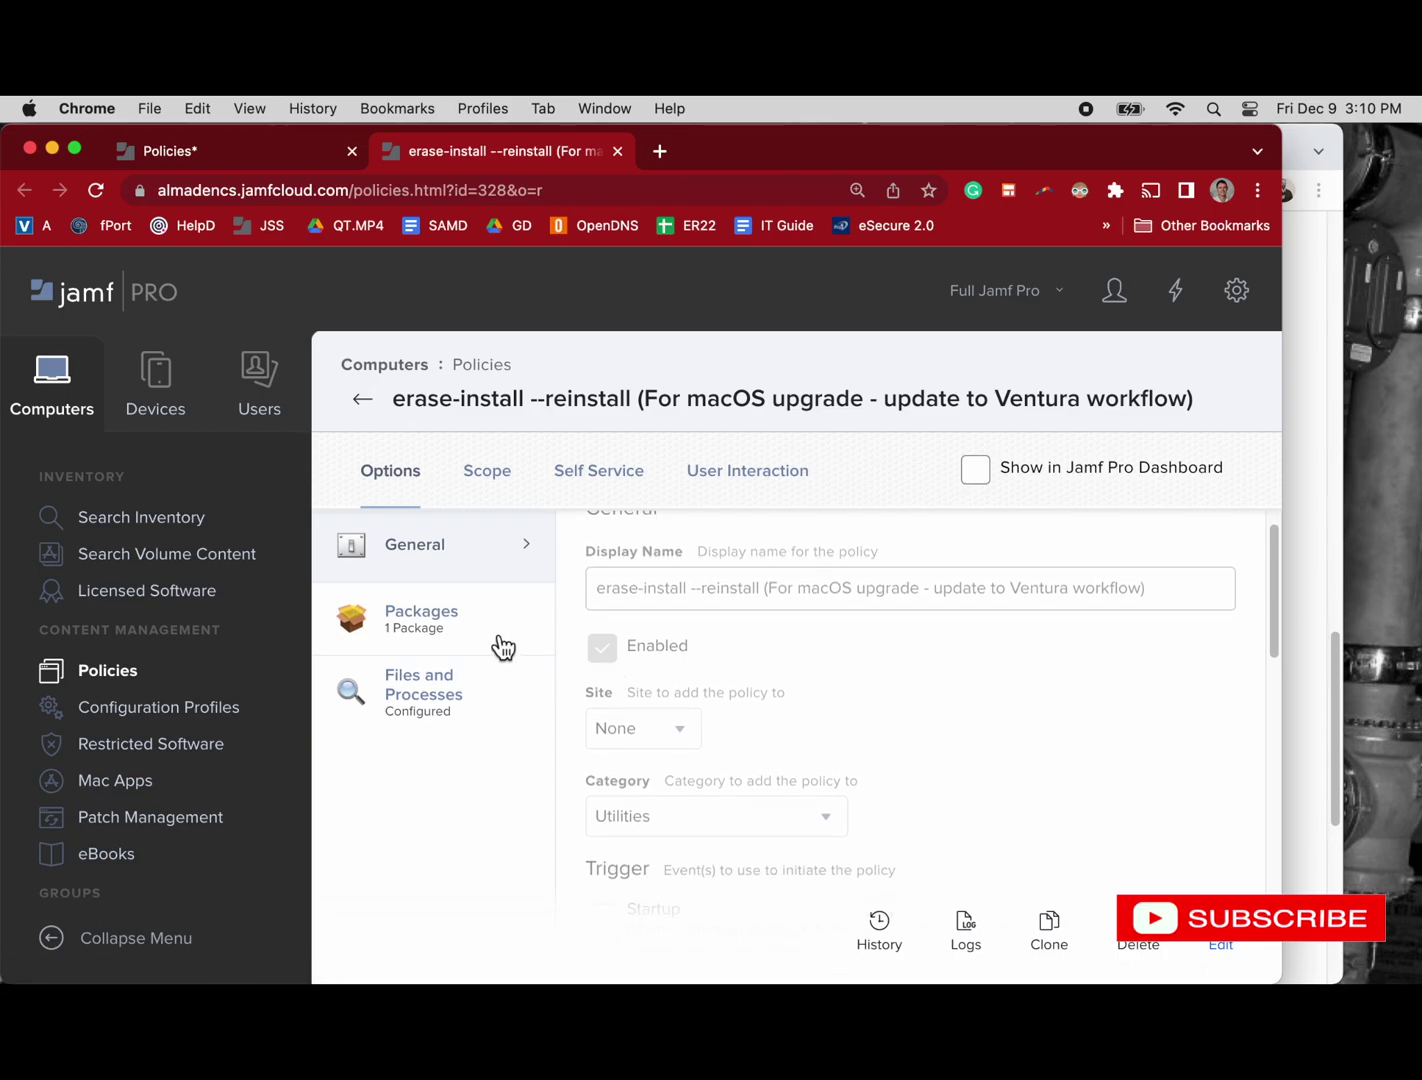
pyautogui.scroll(-3, 620, 656)
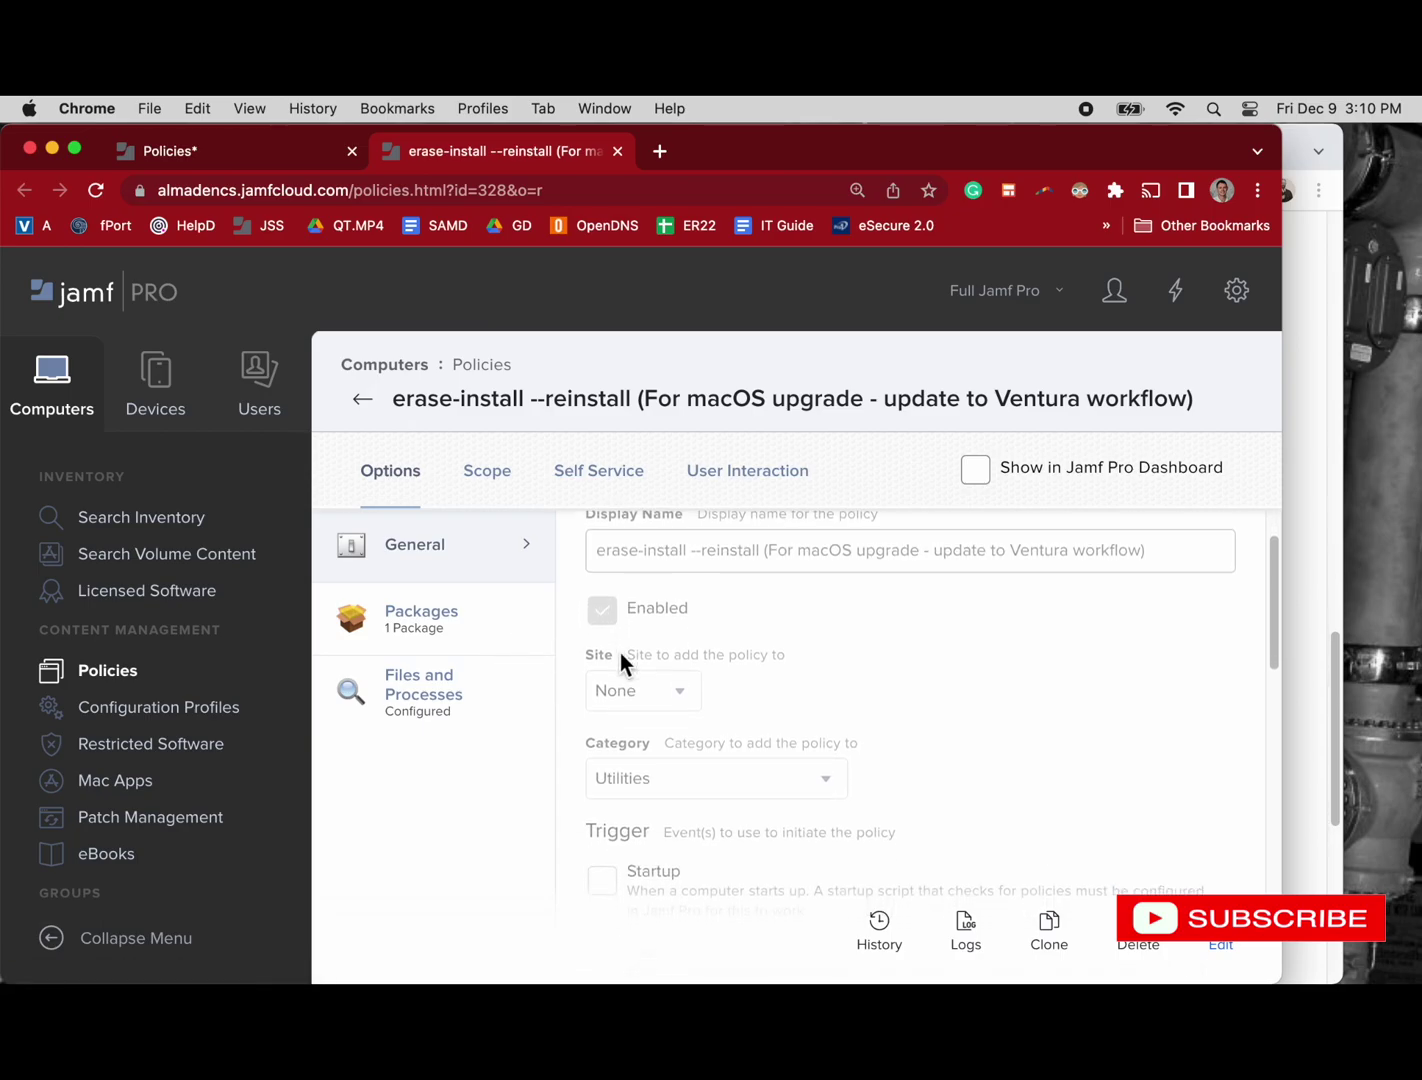
pyautogui.scroll(-8, 620, 653)
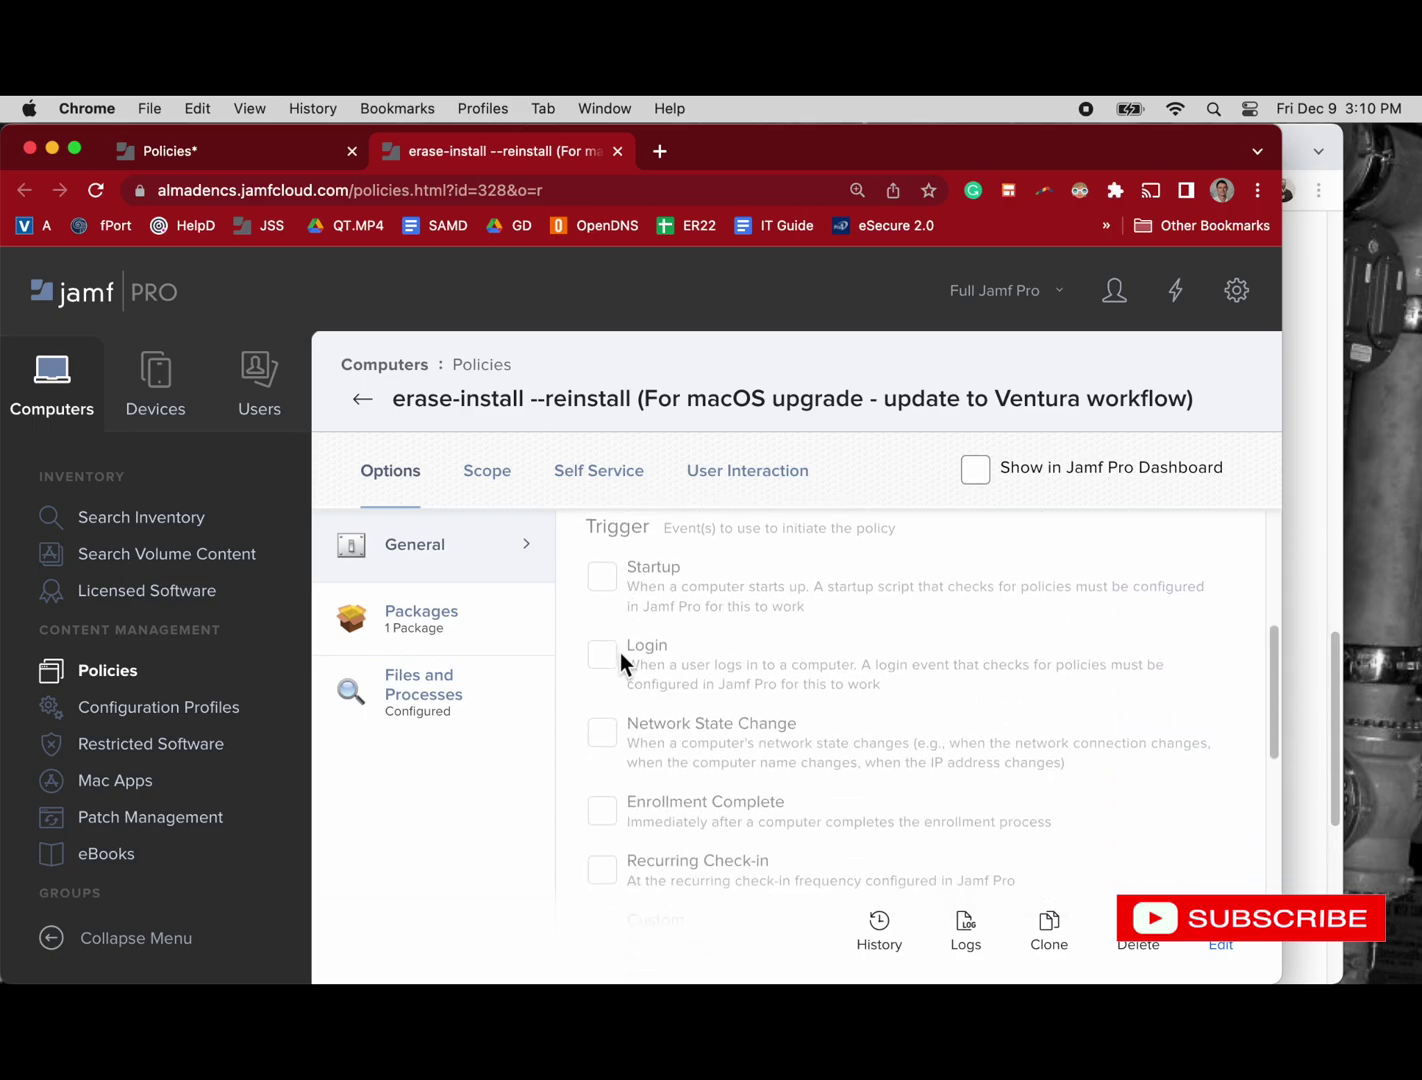
pyautogui.scroll(-7, 757, 680)
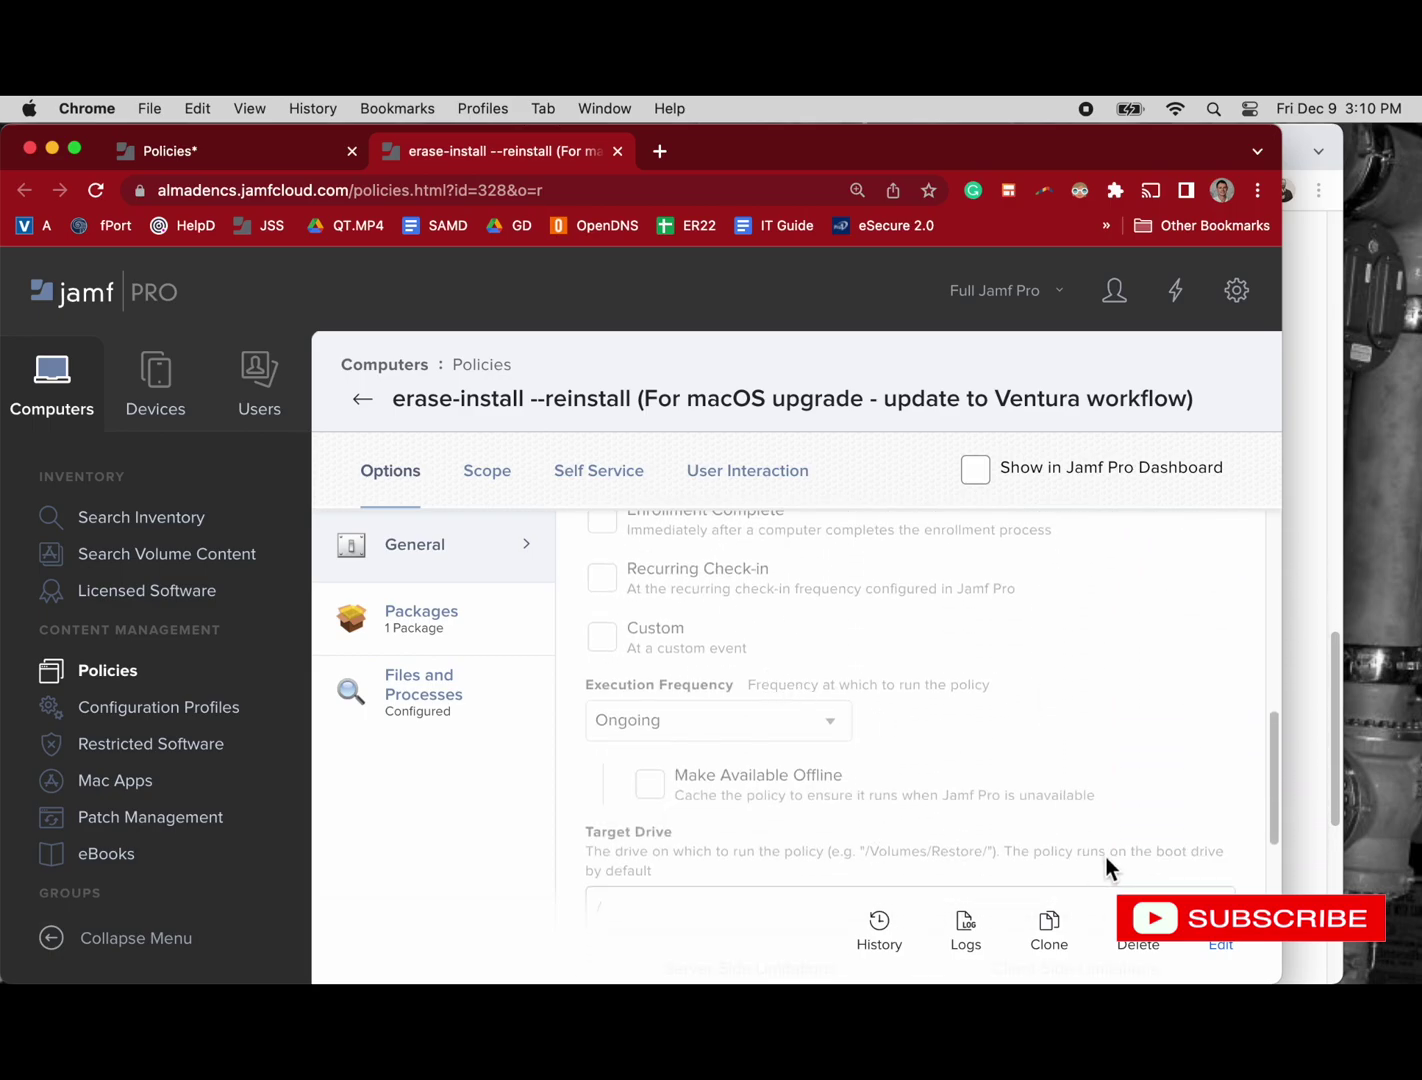
# Step: Edit the policy and show its Packages payload with erase-install-depnotify-27.1.pkg set to Install
pyautogui.click(1220, 942)
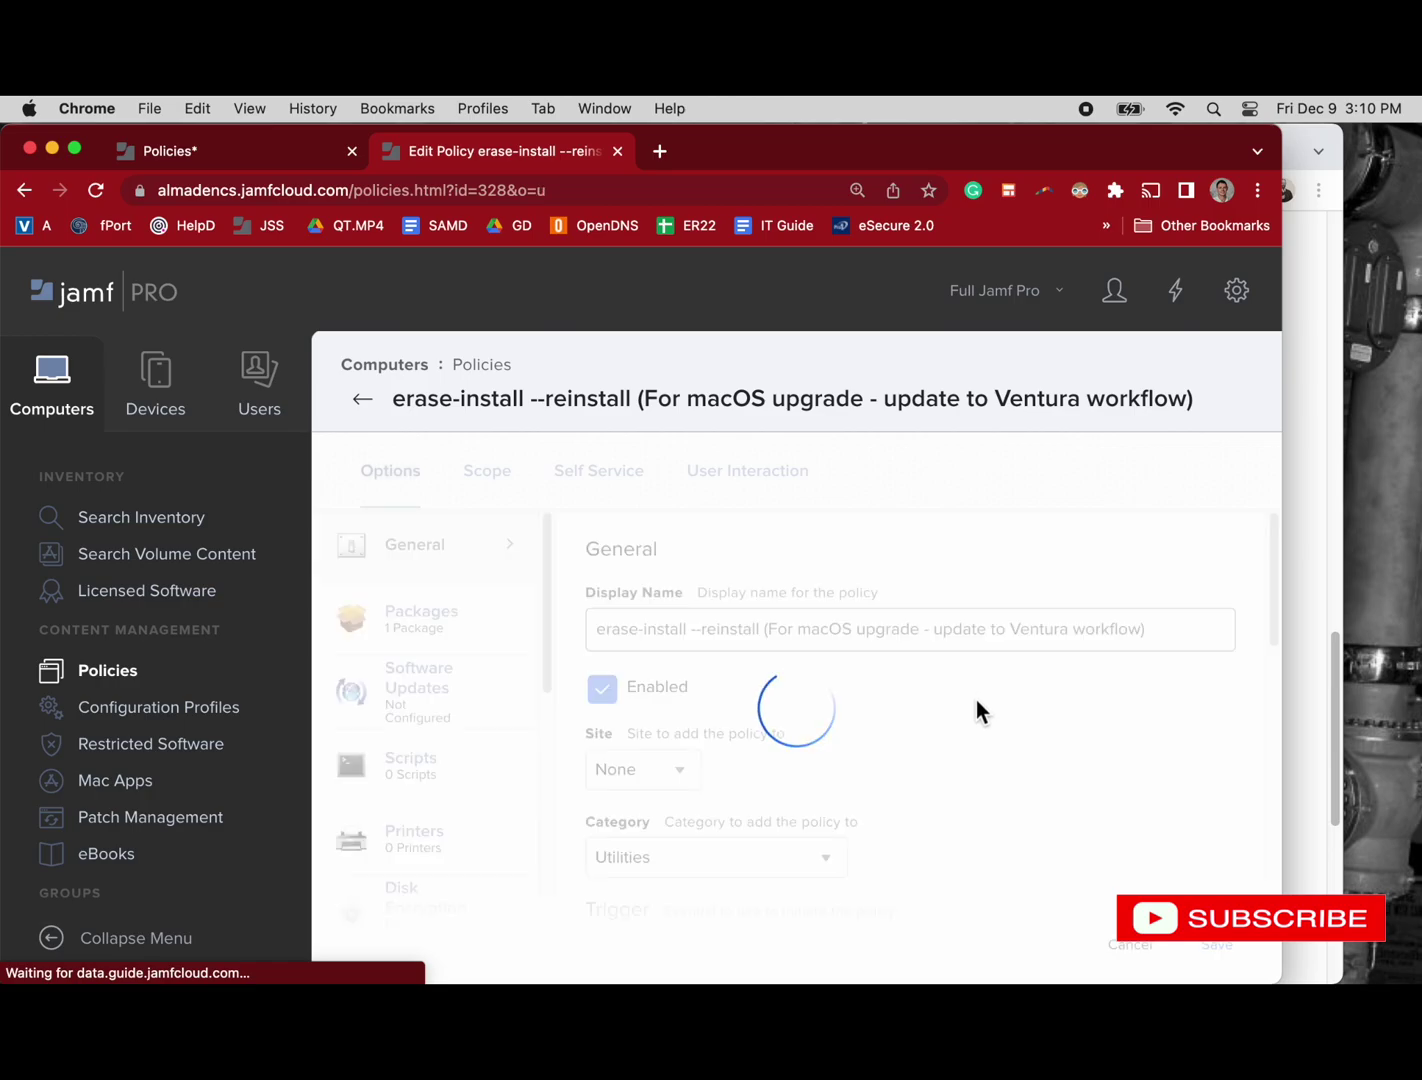
pyautogui.scroll(-10, 976, 712)
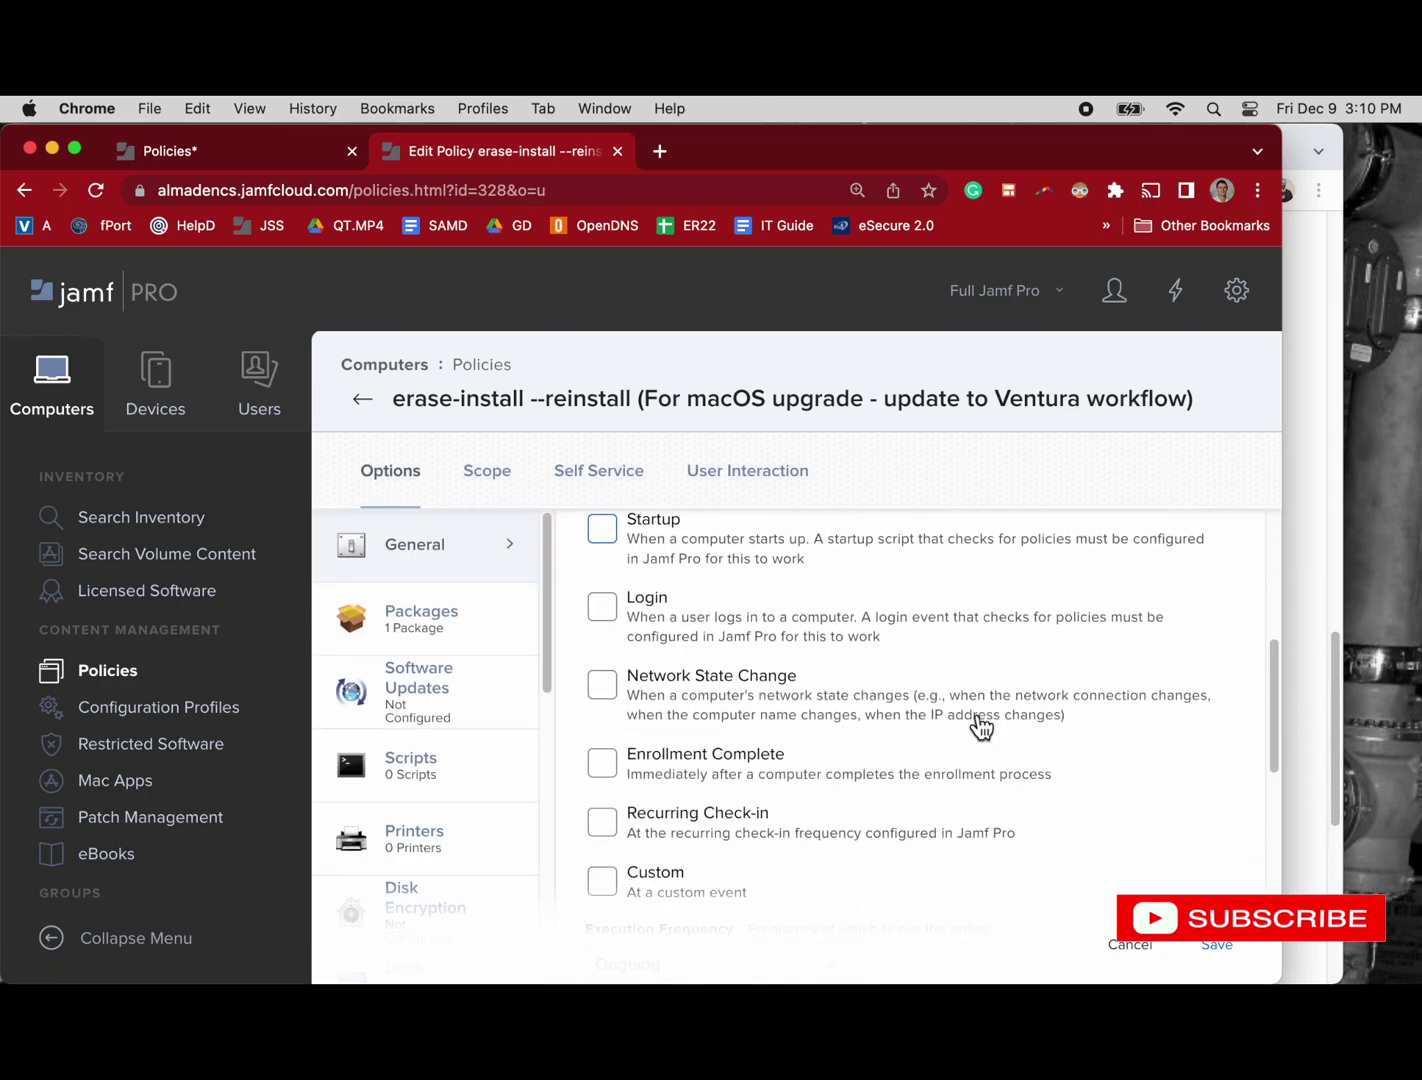
pyautogui.scroll(-8, 978, 725)
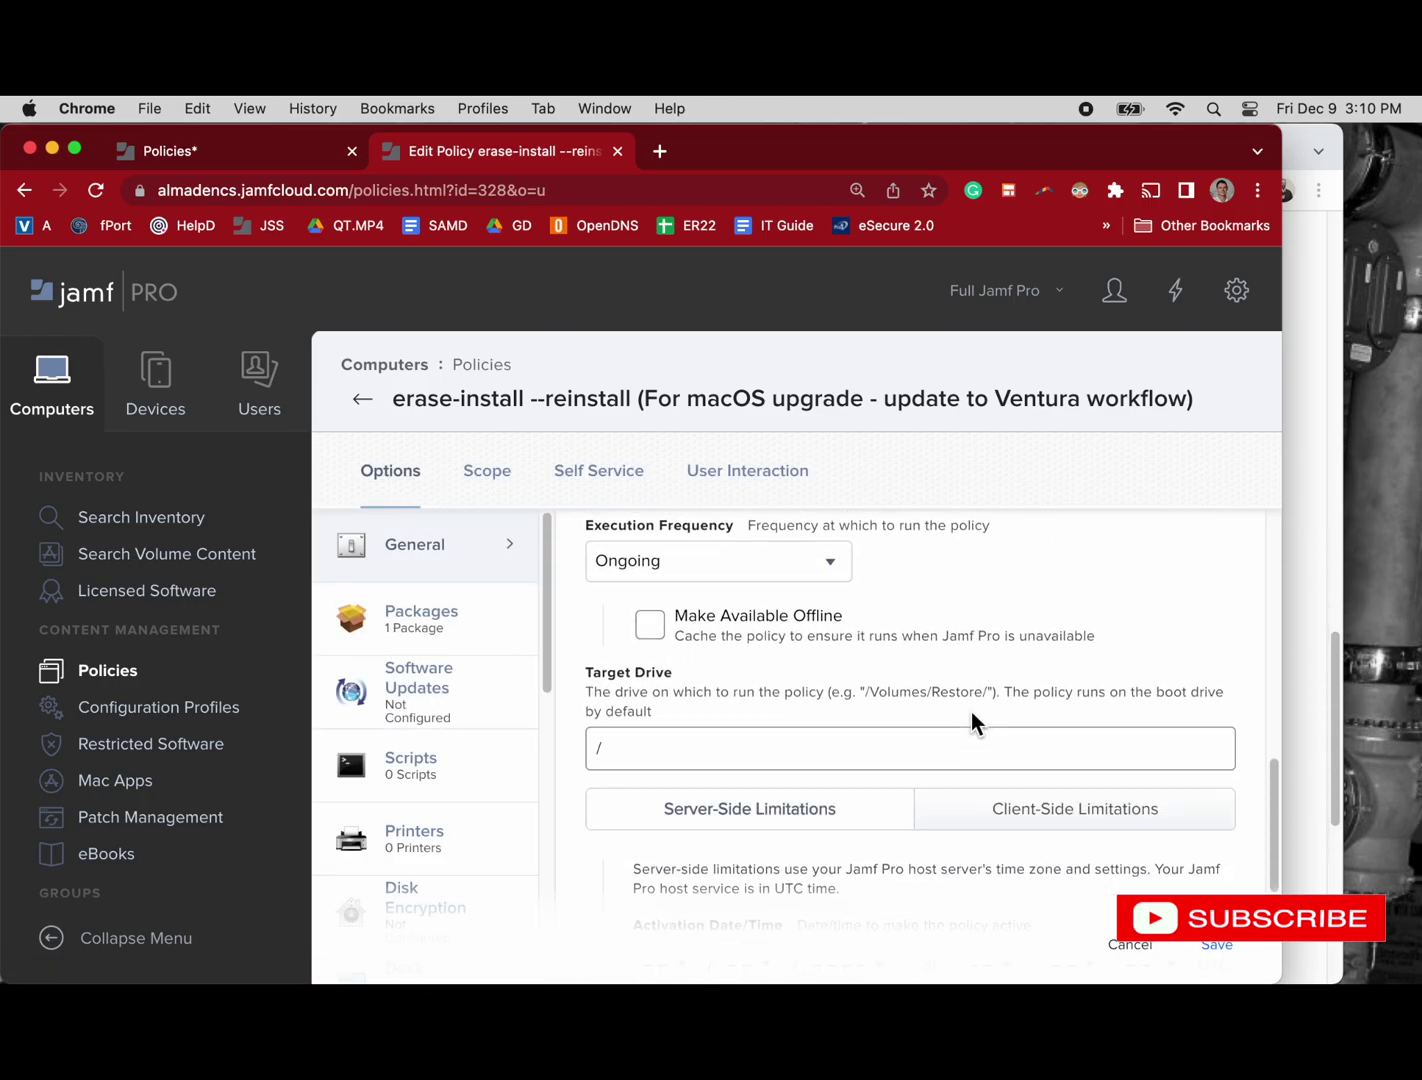
pyautogui.scroll(-6, 971, 719)
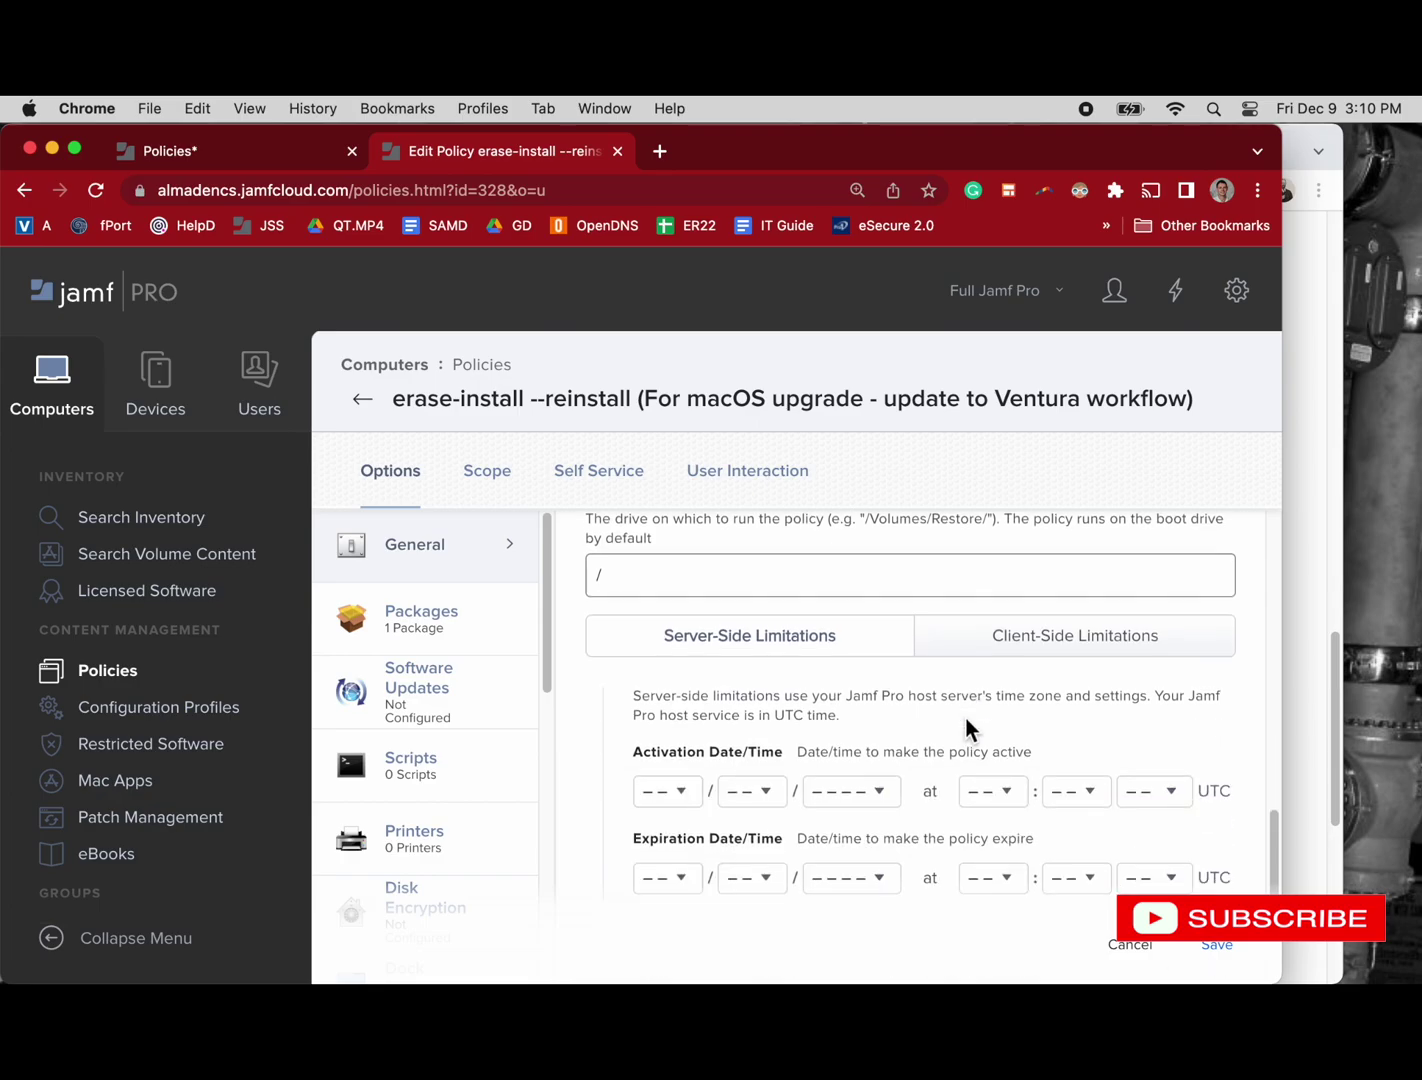
pyautogui.click(429, 640)
pyautogui.scroll(-1, 778, 731)
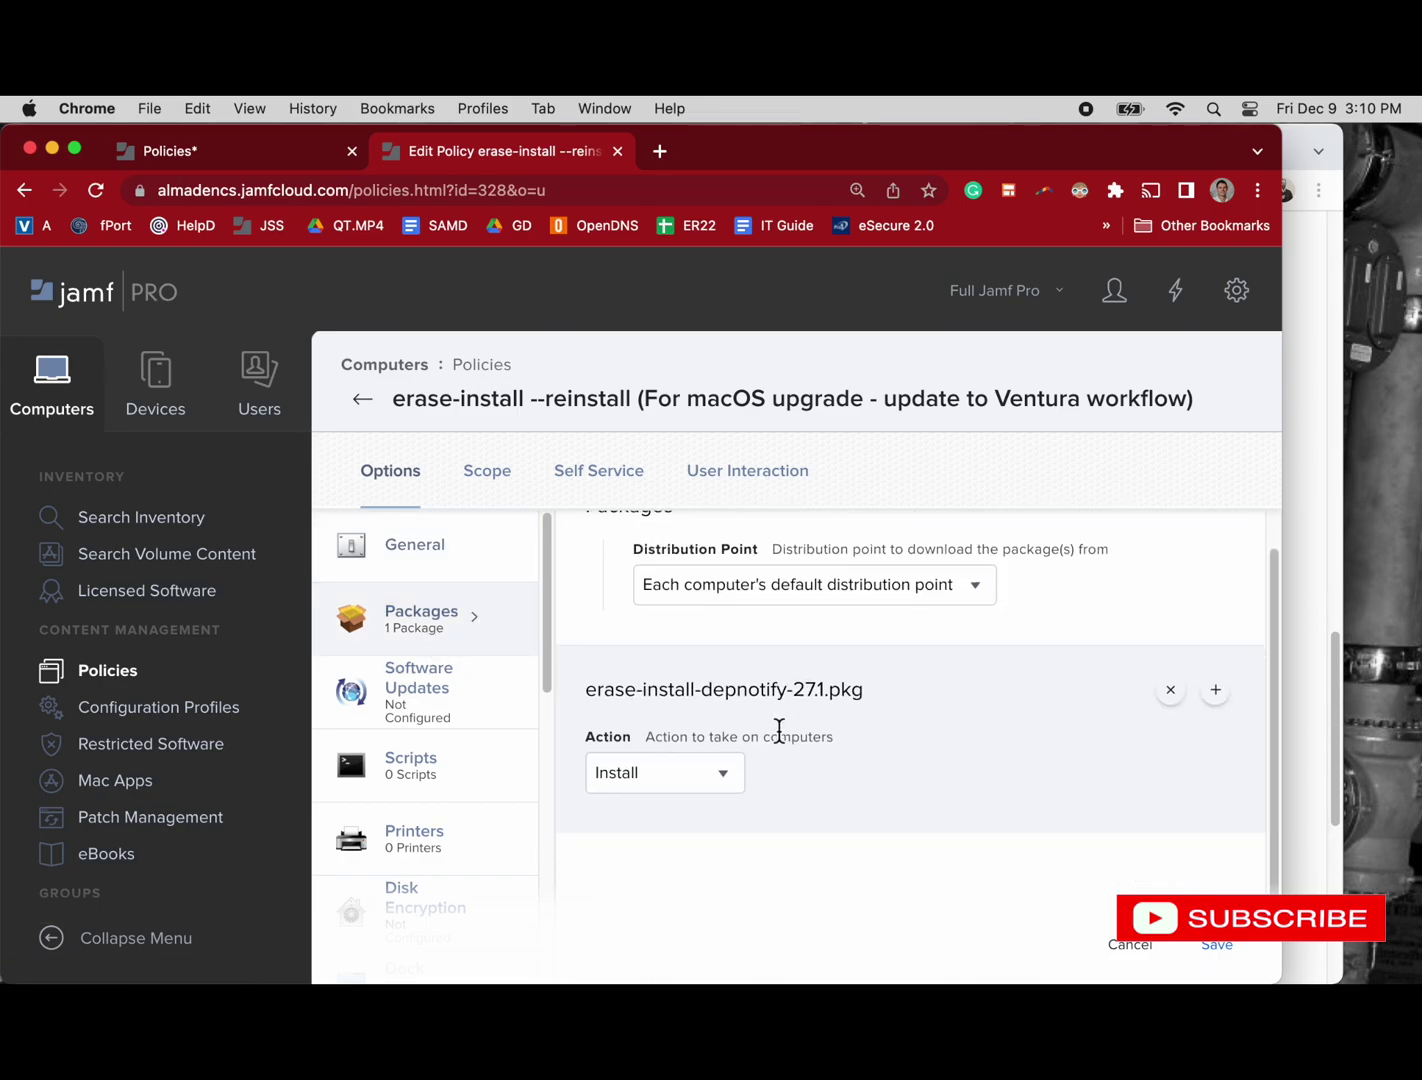
pyautogui.scroll(-1, 779, 731)
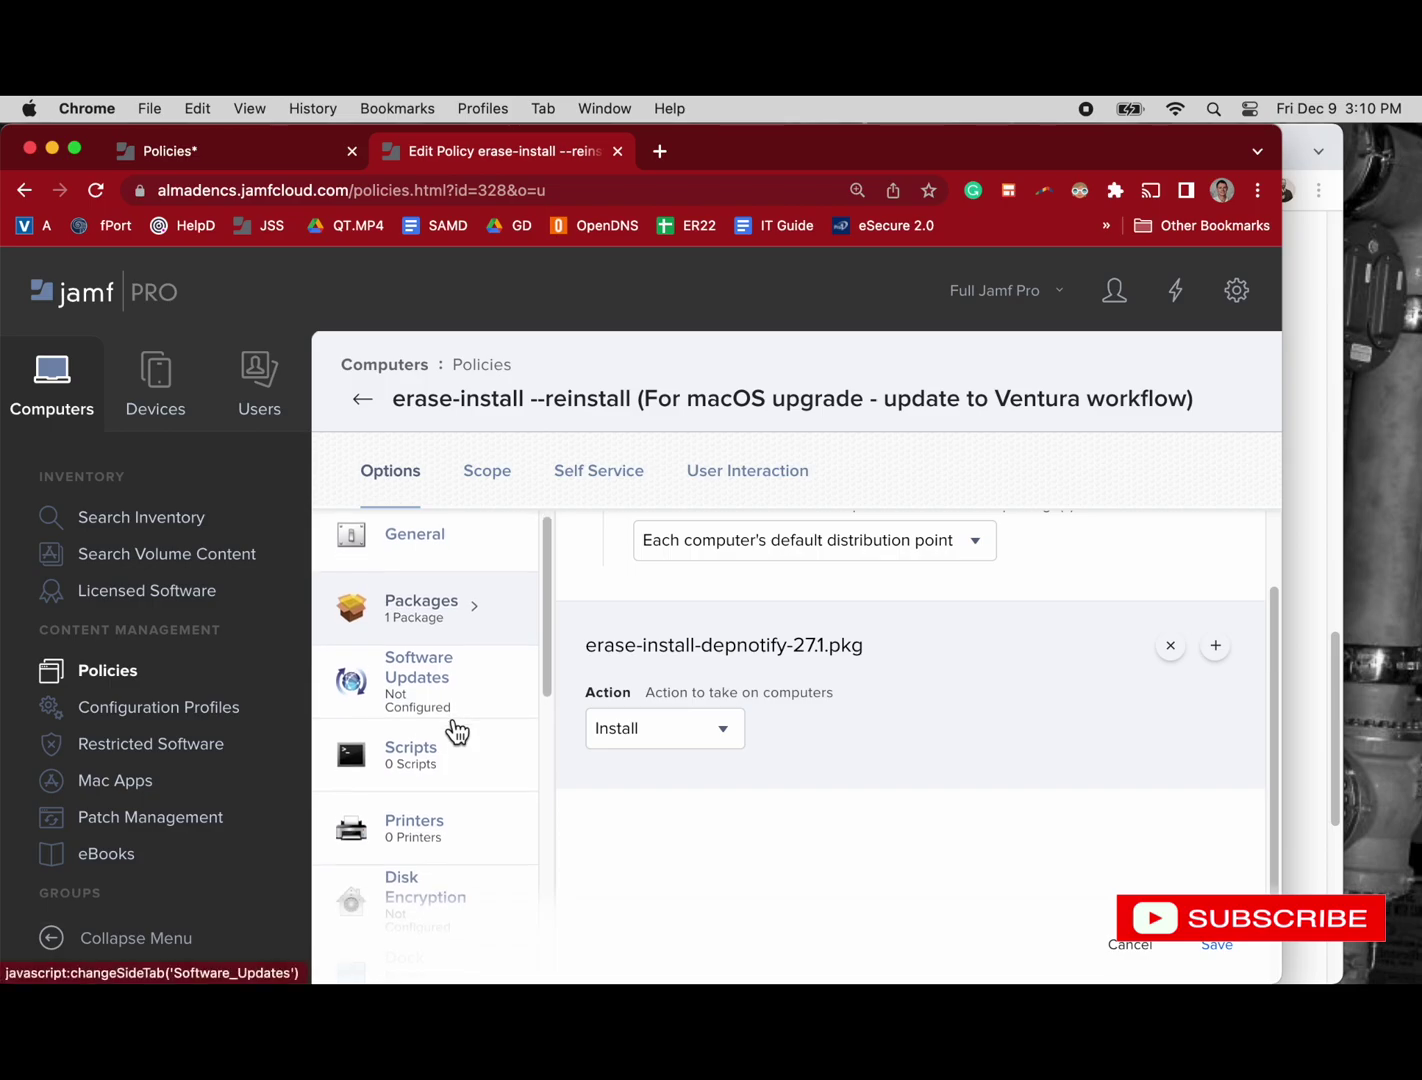
# Step: Show the Execute Command running erase-install.sh with --force-curl --reinstall --update --current-user --overwrite --depnotify
pyautogui.scroll(-10, 456, 731)
pyautogui.scroll(-5, 456, 732)
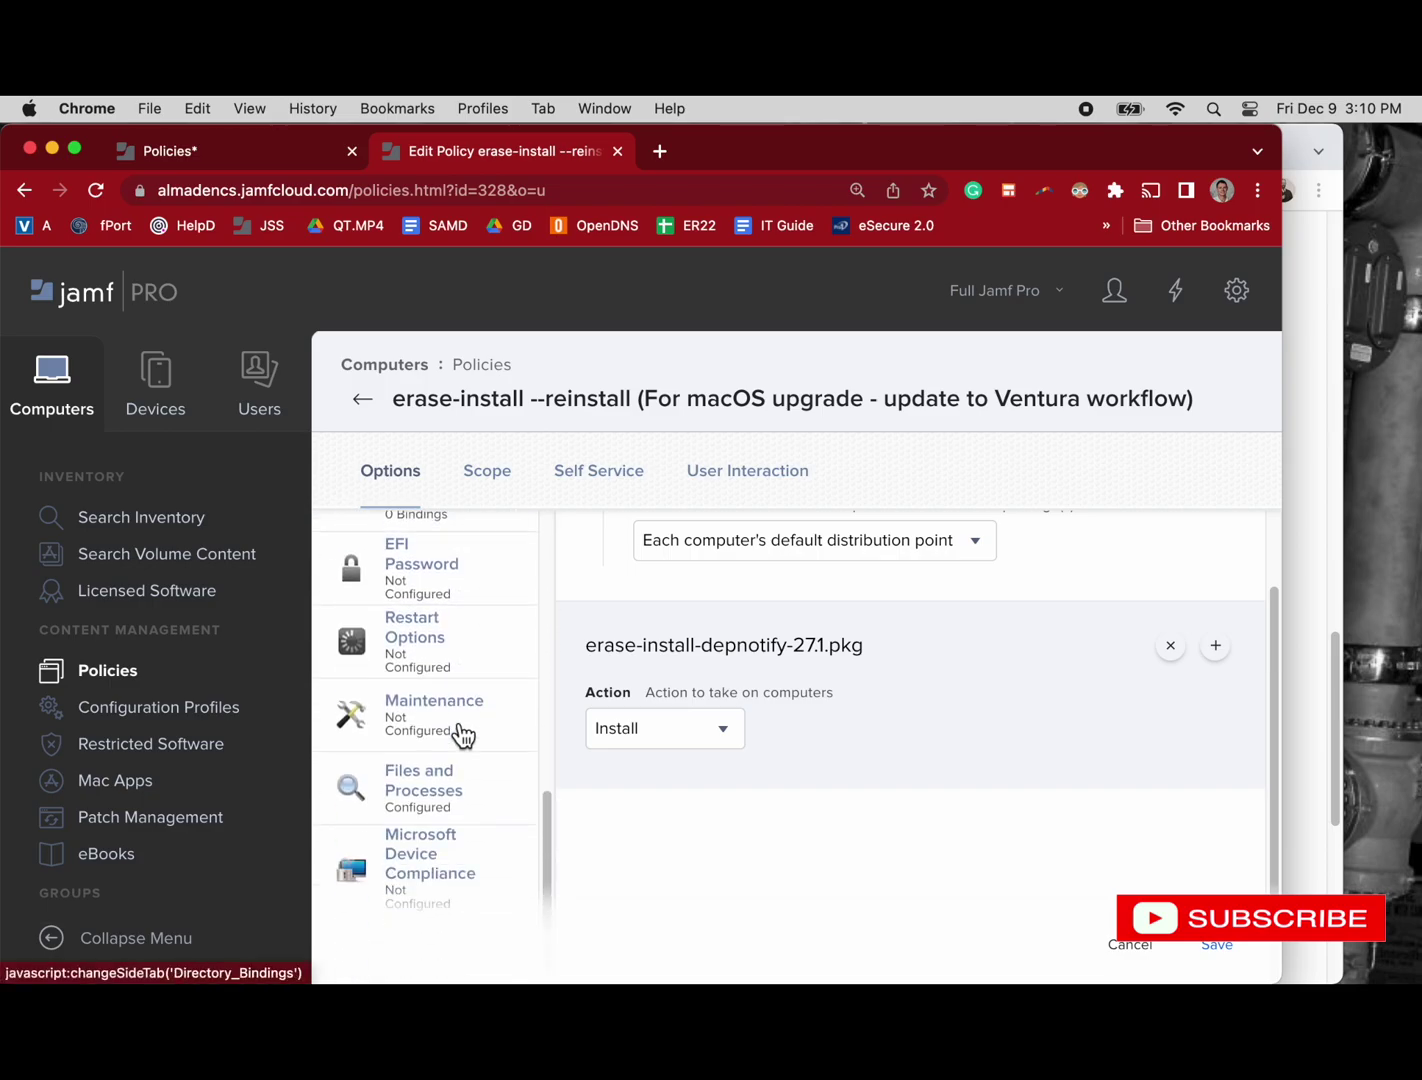
pyautogui.click(479, 762)
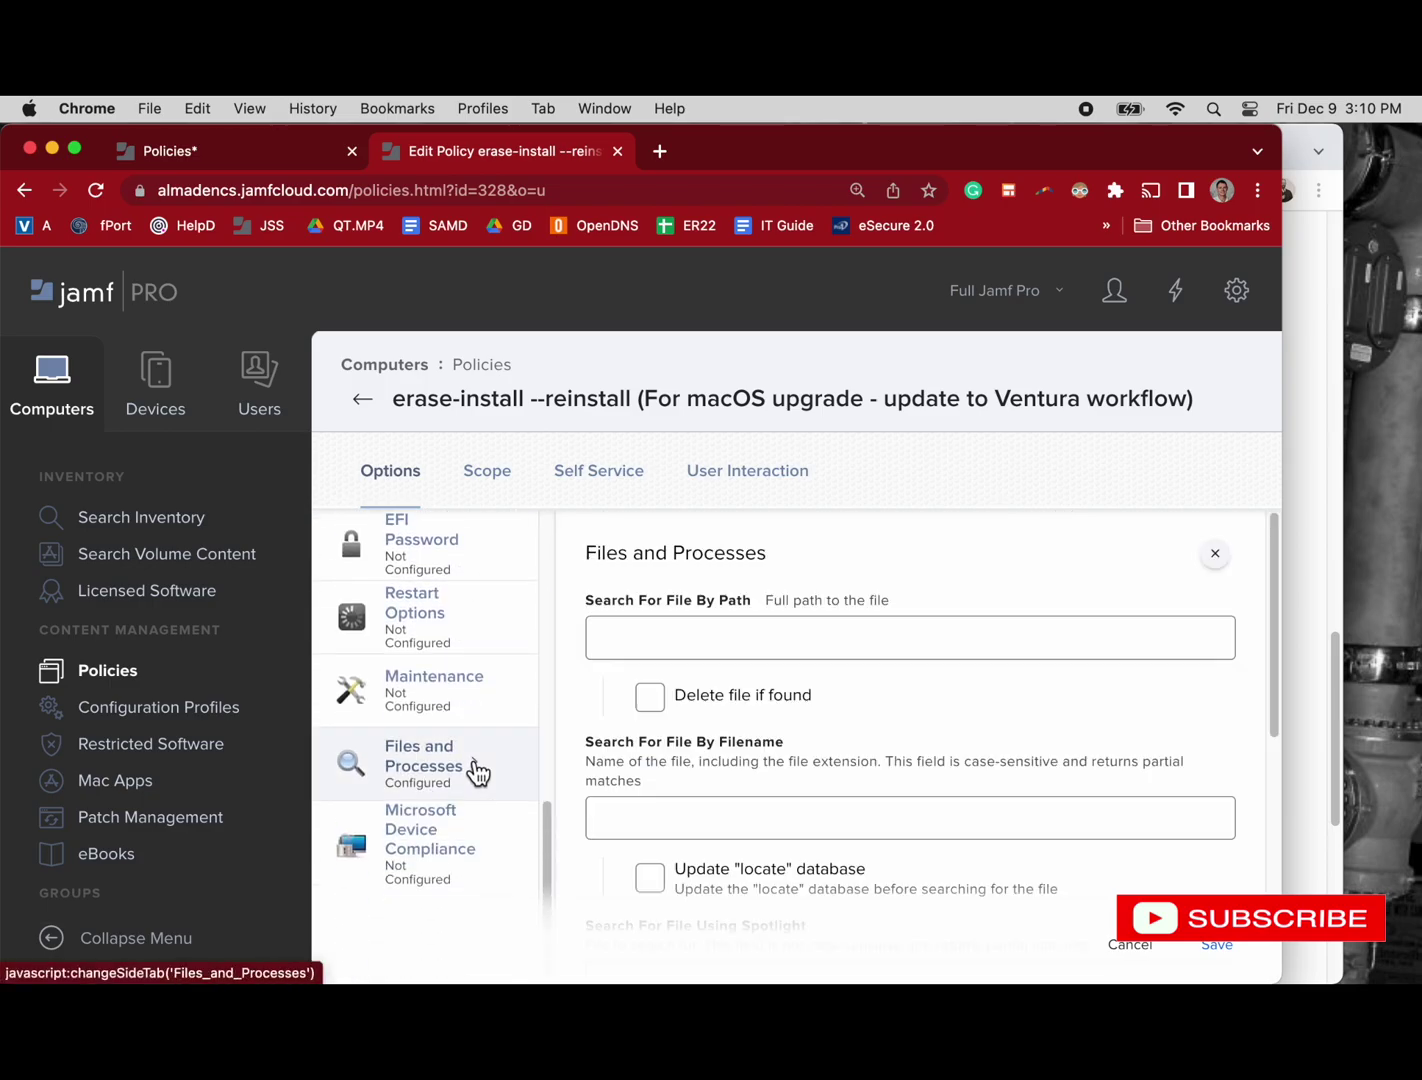
pyautogui.scroll(-8, 656, 755)
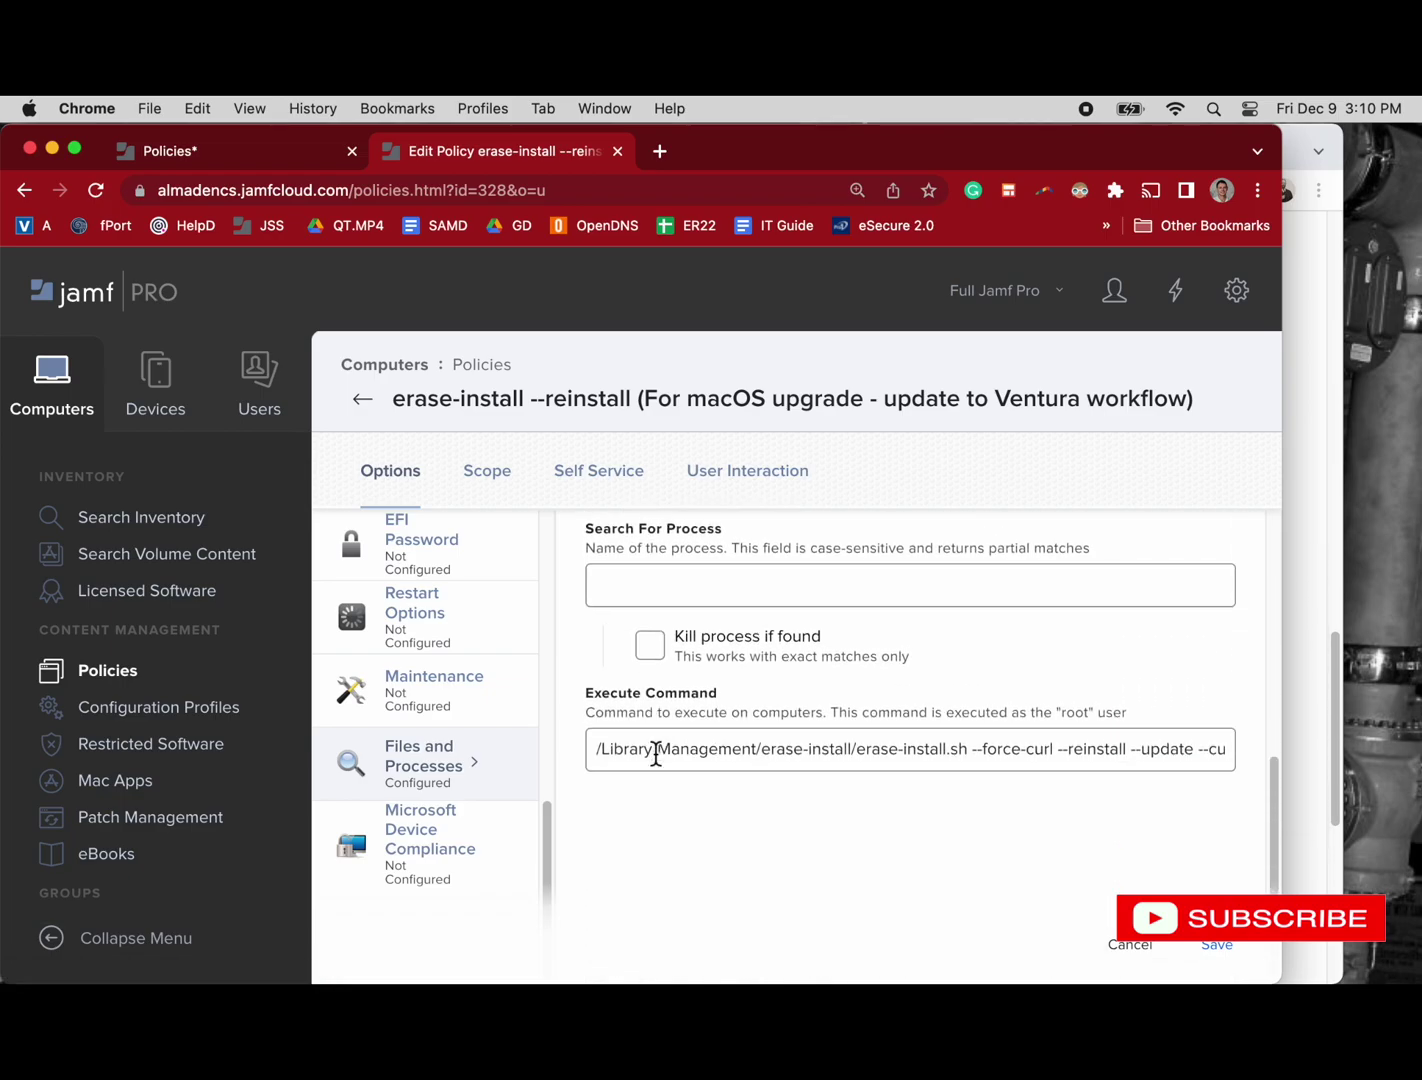
pyautogui.hscroll(5, 910, 752)
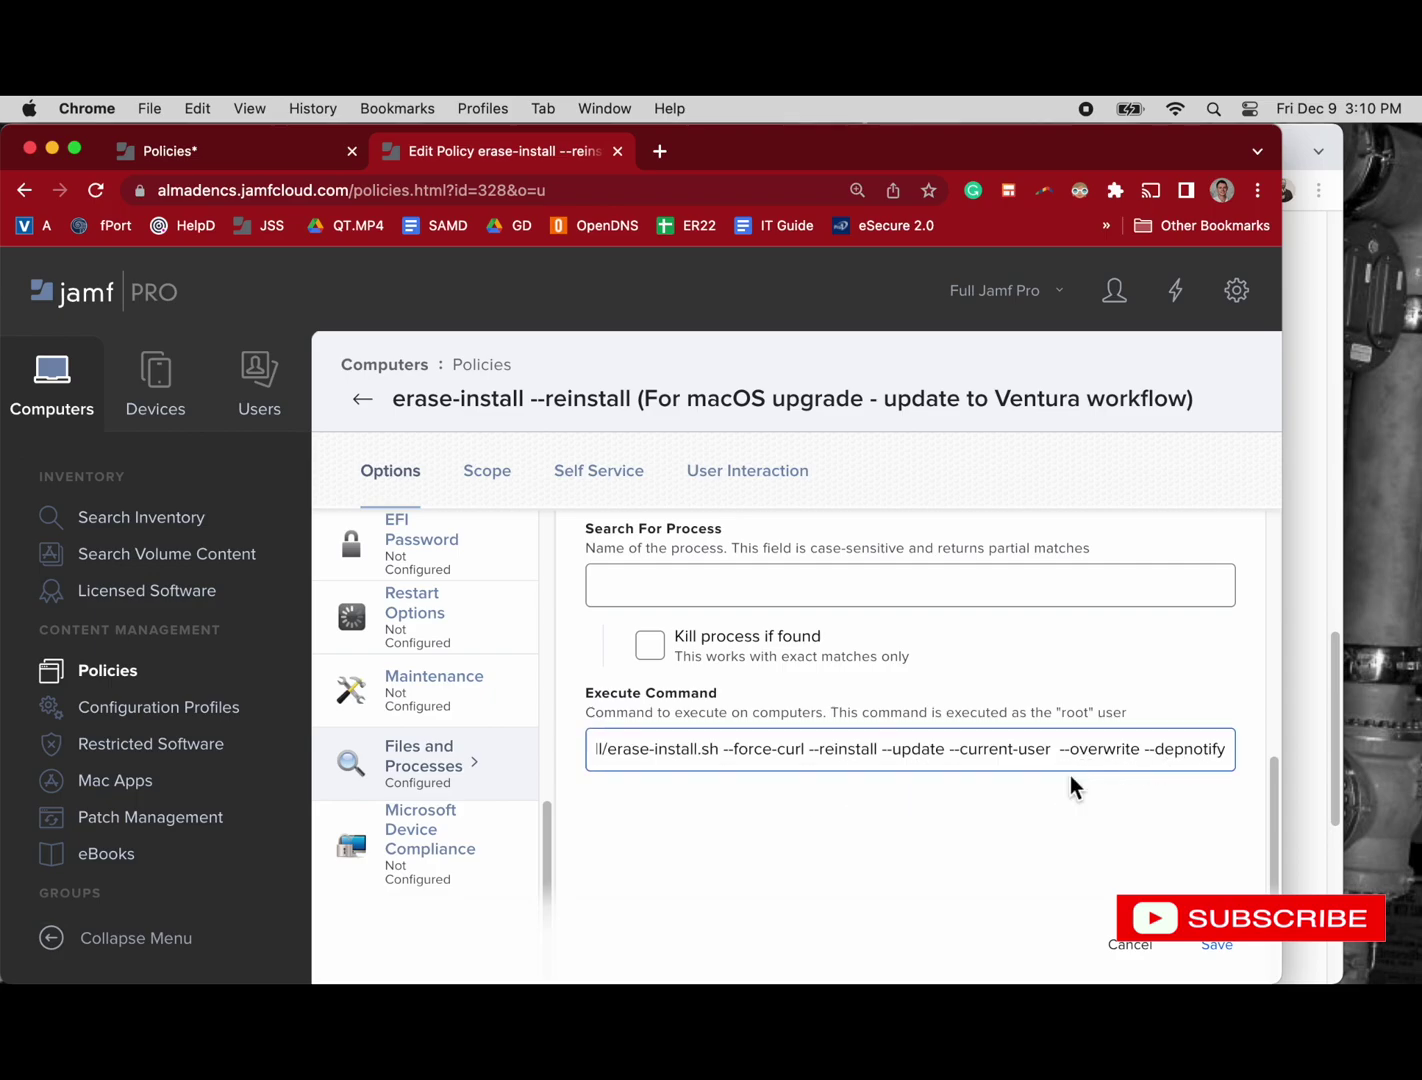
# Step: Review the policy's Scope targets, highlighting part of the smart group name
pyautogui.click(505, 481)
pyautogui.scroll(-3, 468, 863)
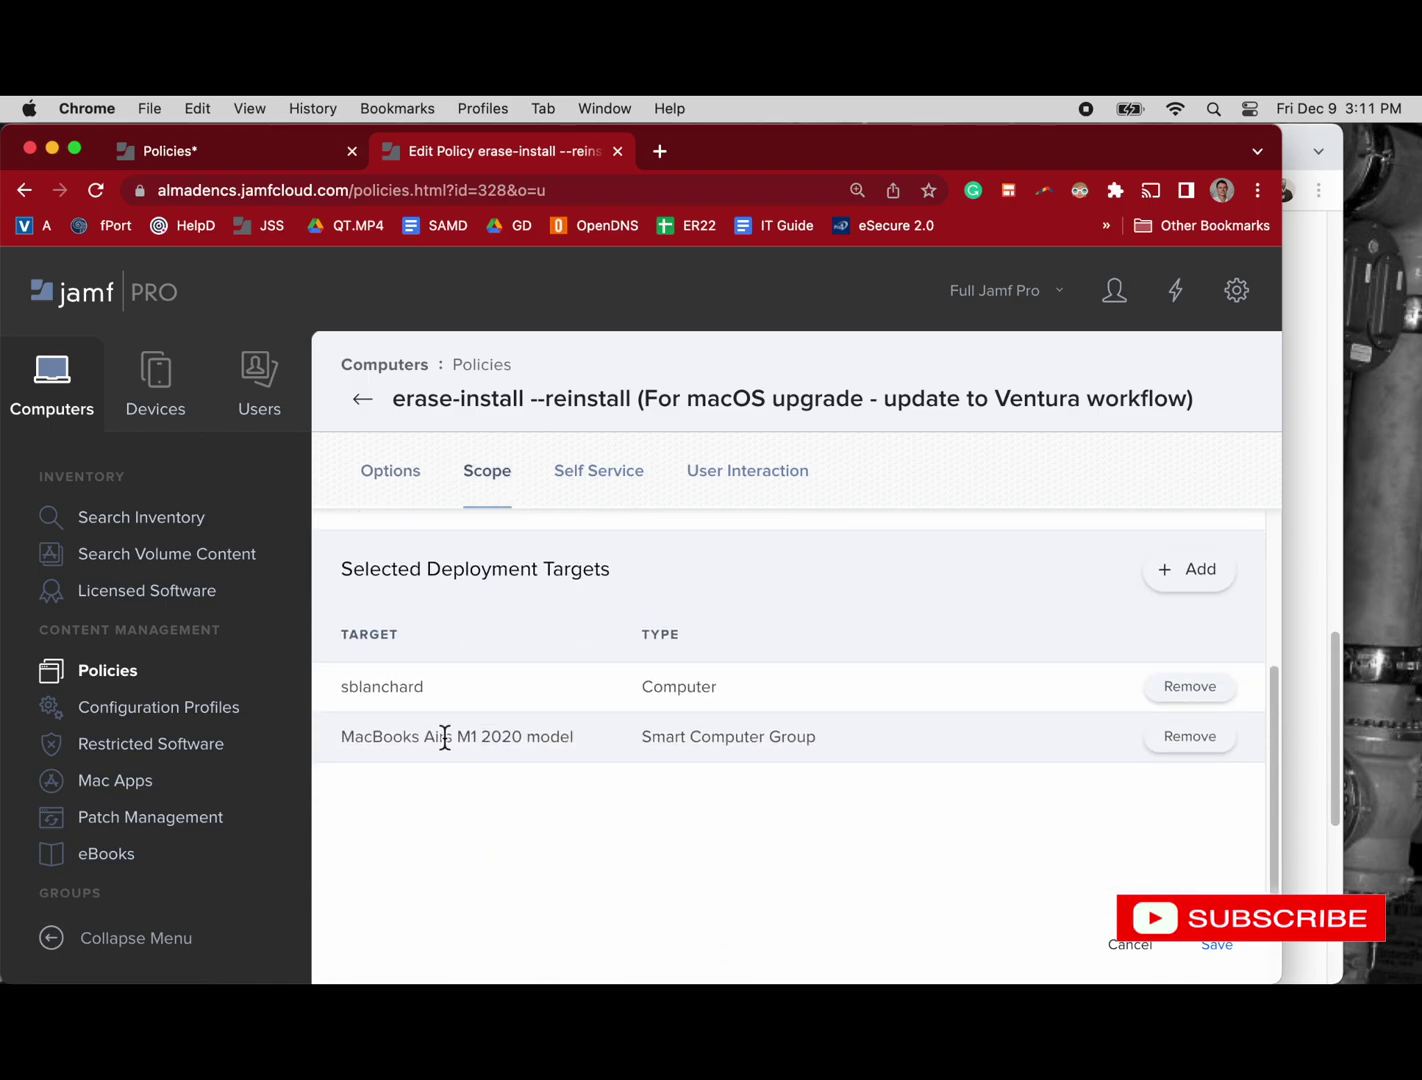
pyautogui.moveTo(446, 739); pyautogui.dragTo(578, 746)
pyautogui.scroll(3, 607, 699)
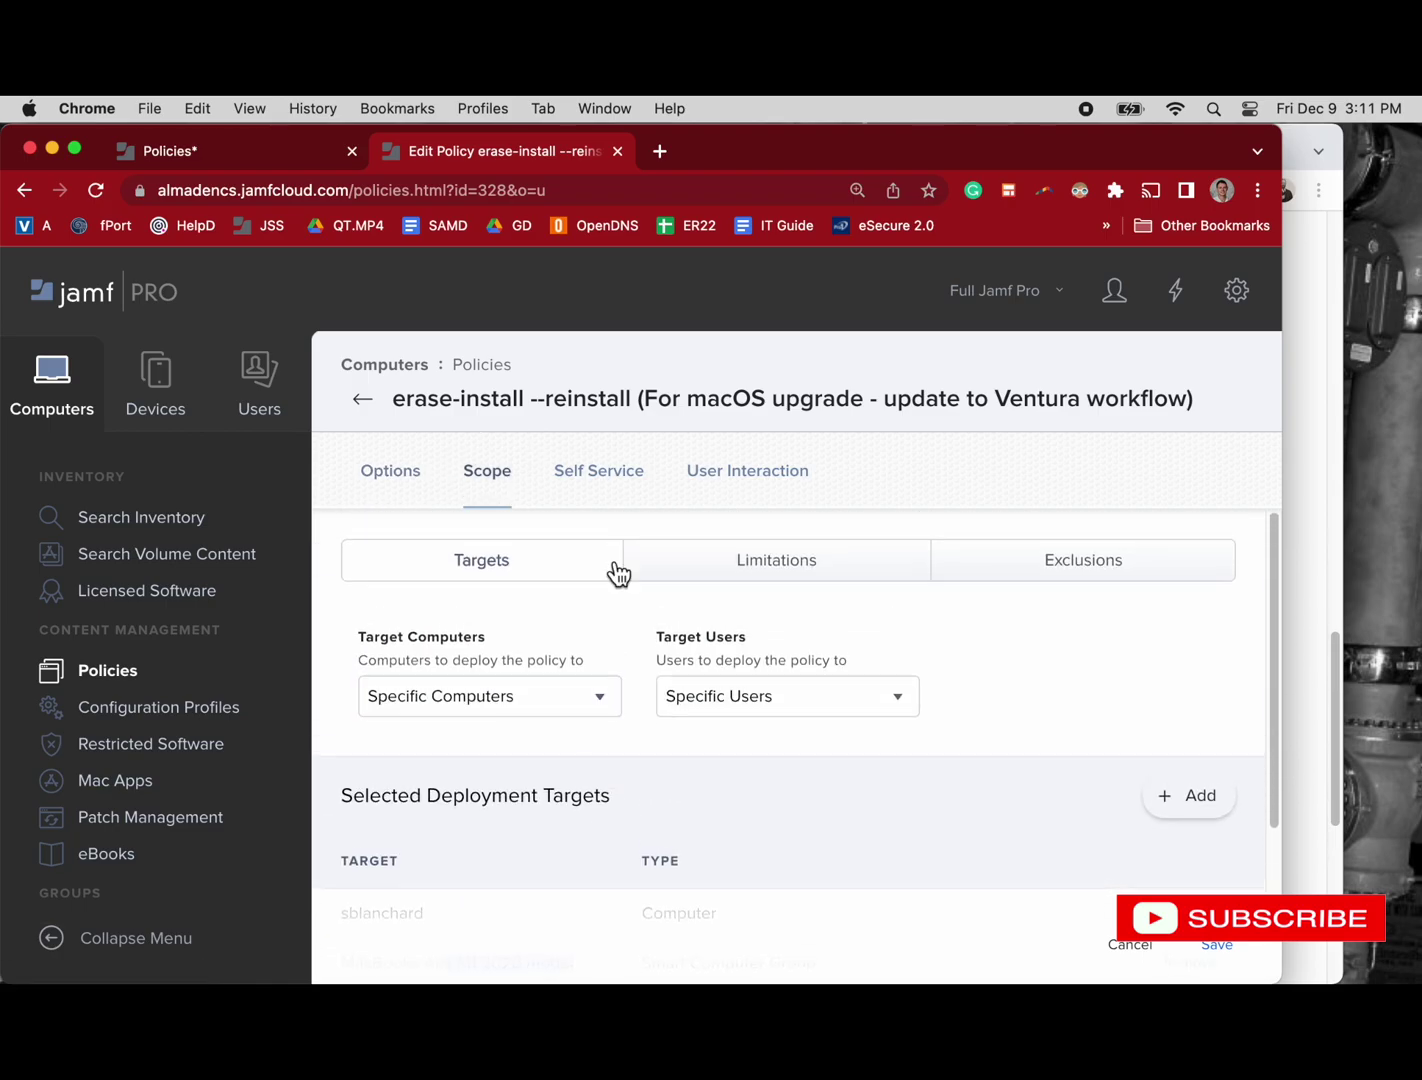
# Step: Select the Google Docs link in the policy's Self Service description
pyautogui.click(620, 485)
pyautogui.scroll(-5, 587, 739)
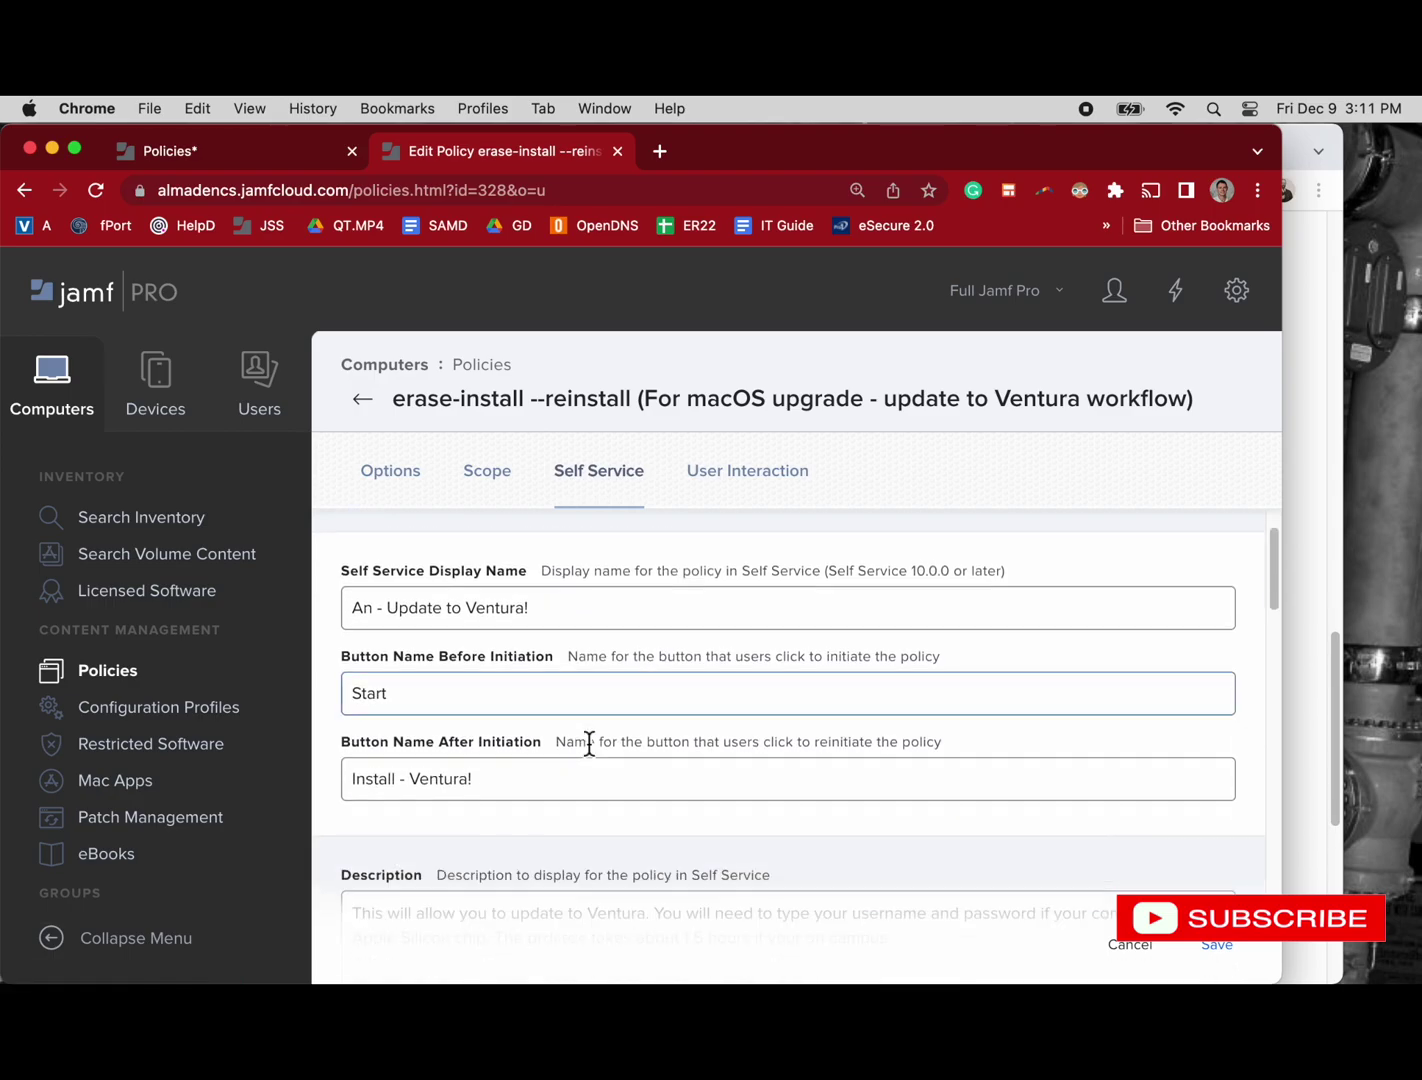
pyautogui.click(588, 747)
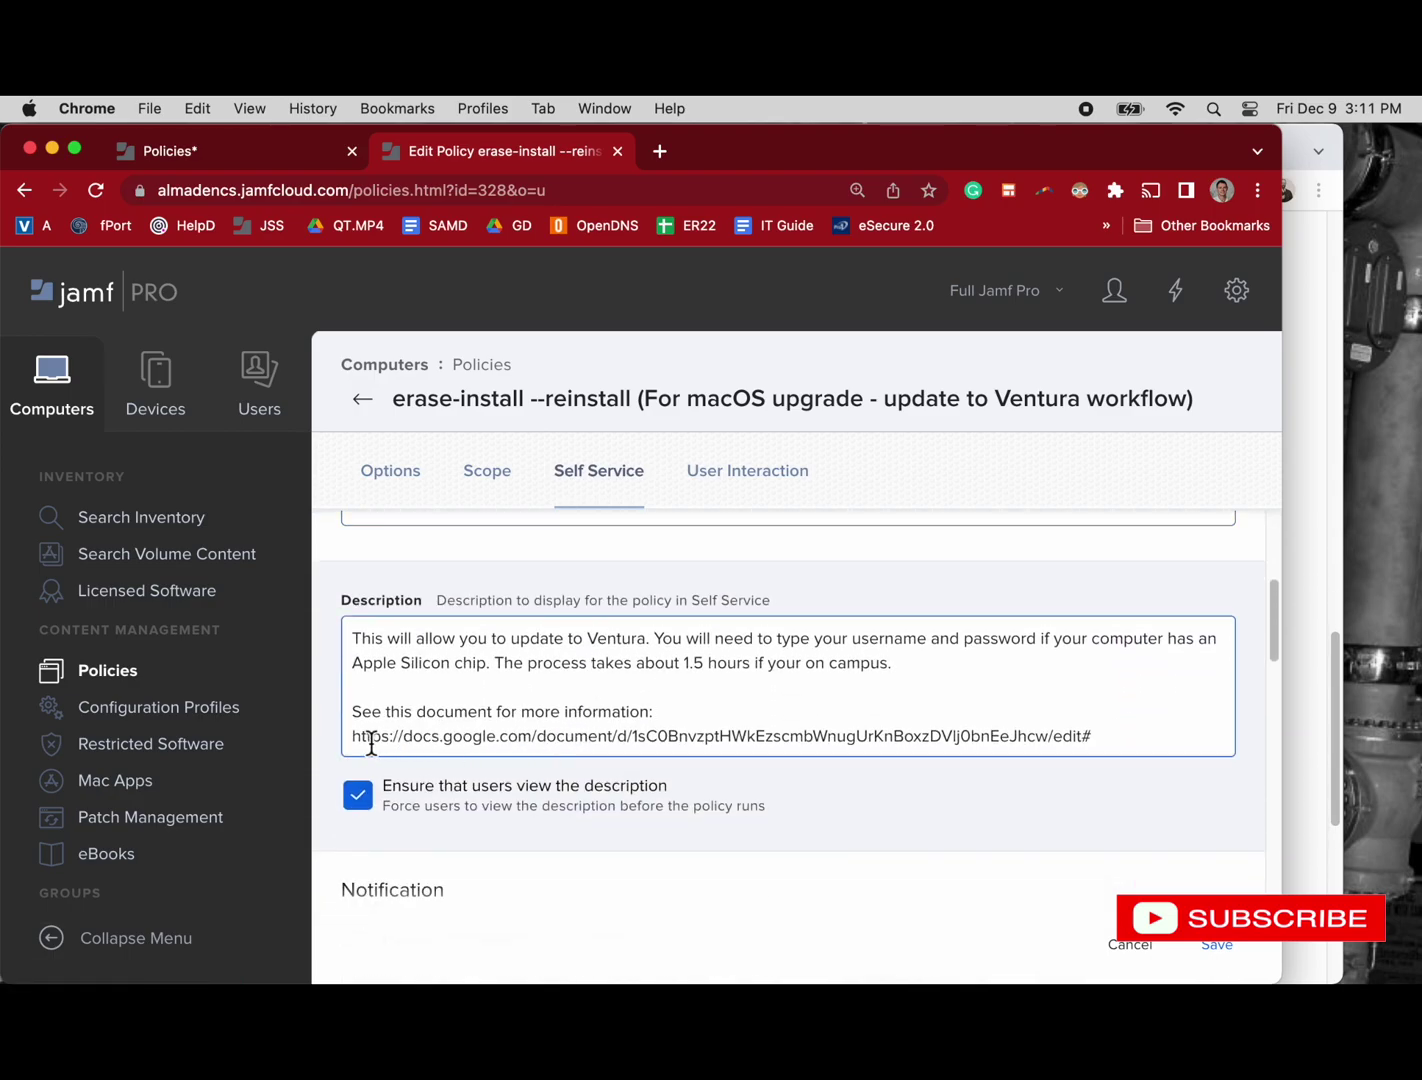
pyautogui.moveTo(355, 739); pyautogui.dragTo(1103, 733)
pyautogui.press('super+c')
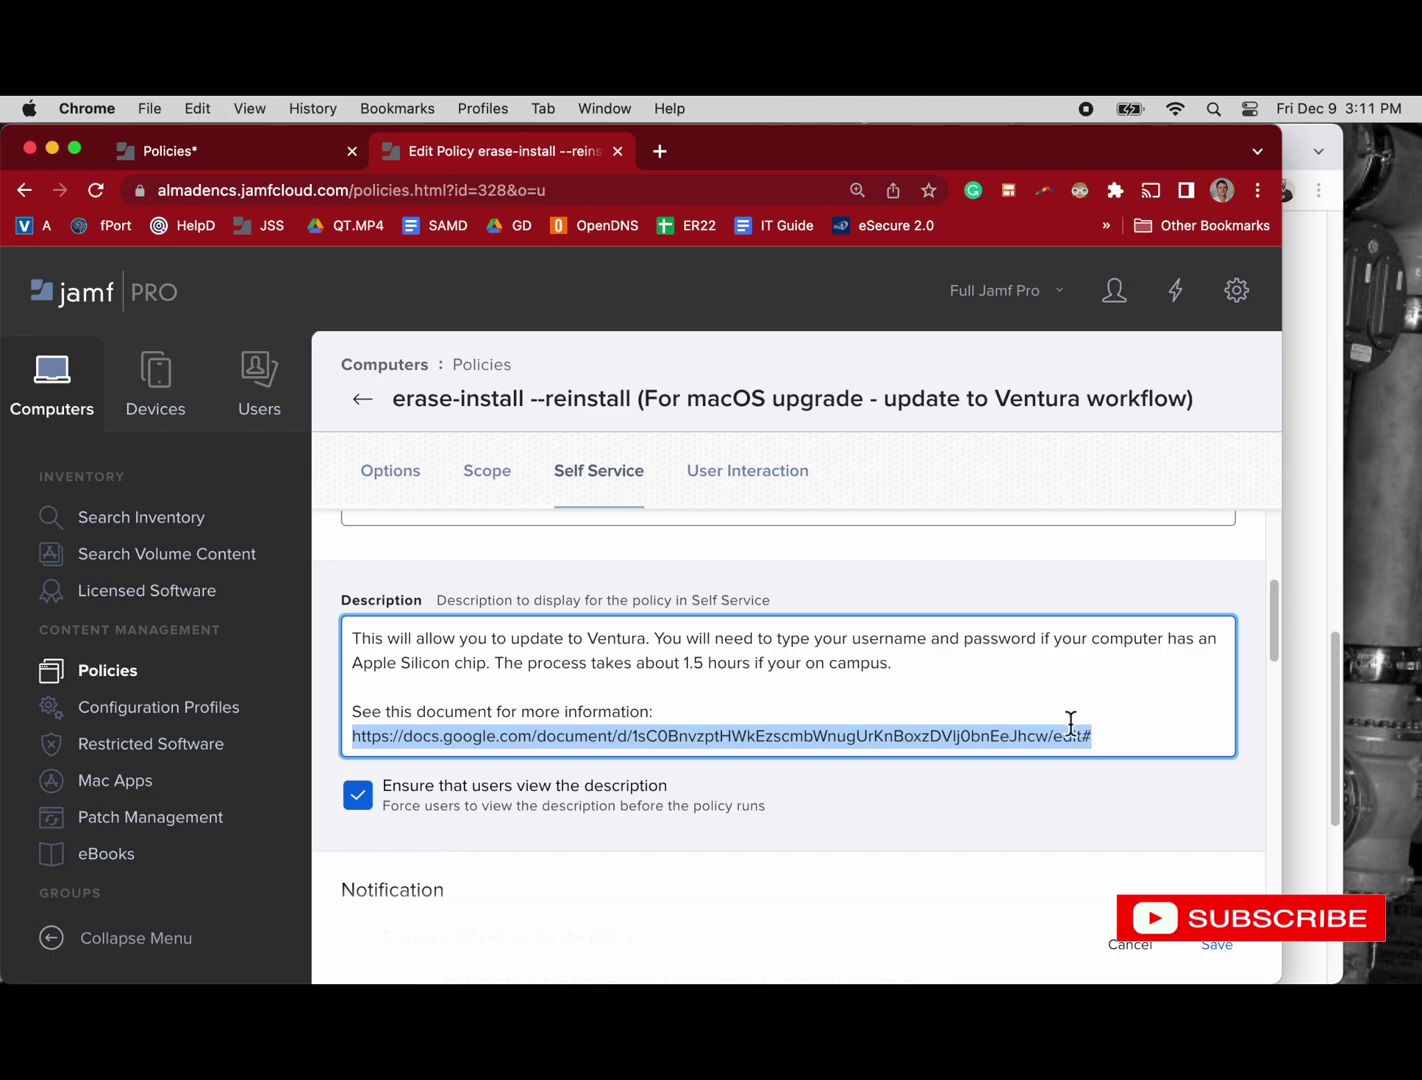
# Step: Load the copied link in a new tab, read the macOS Ventura update guide, and return to the policy
pyautogui.click(660, 151)
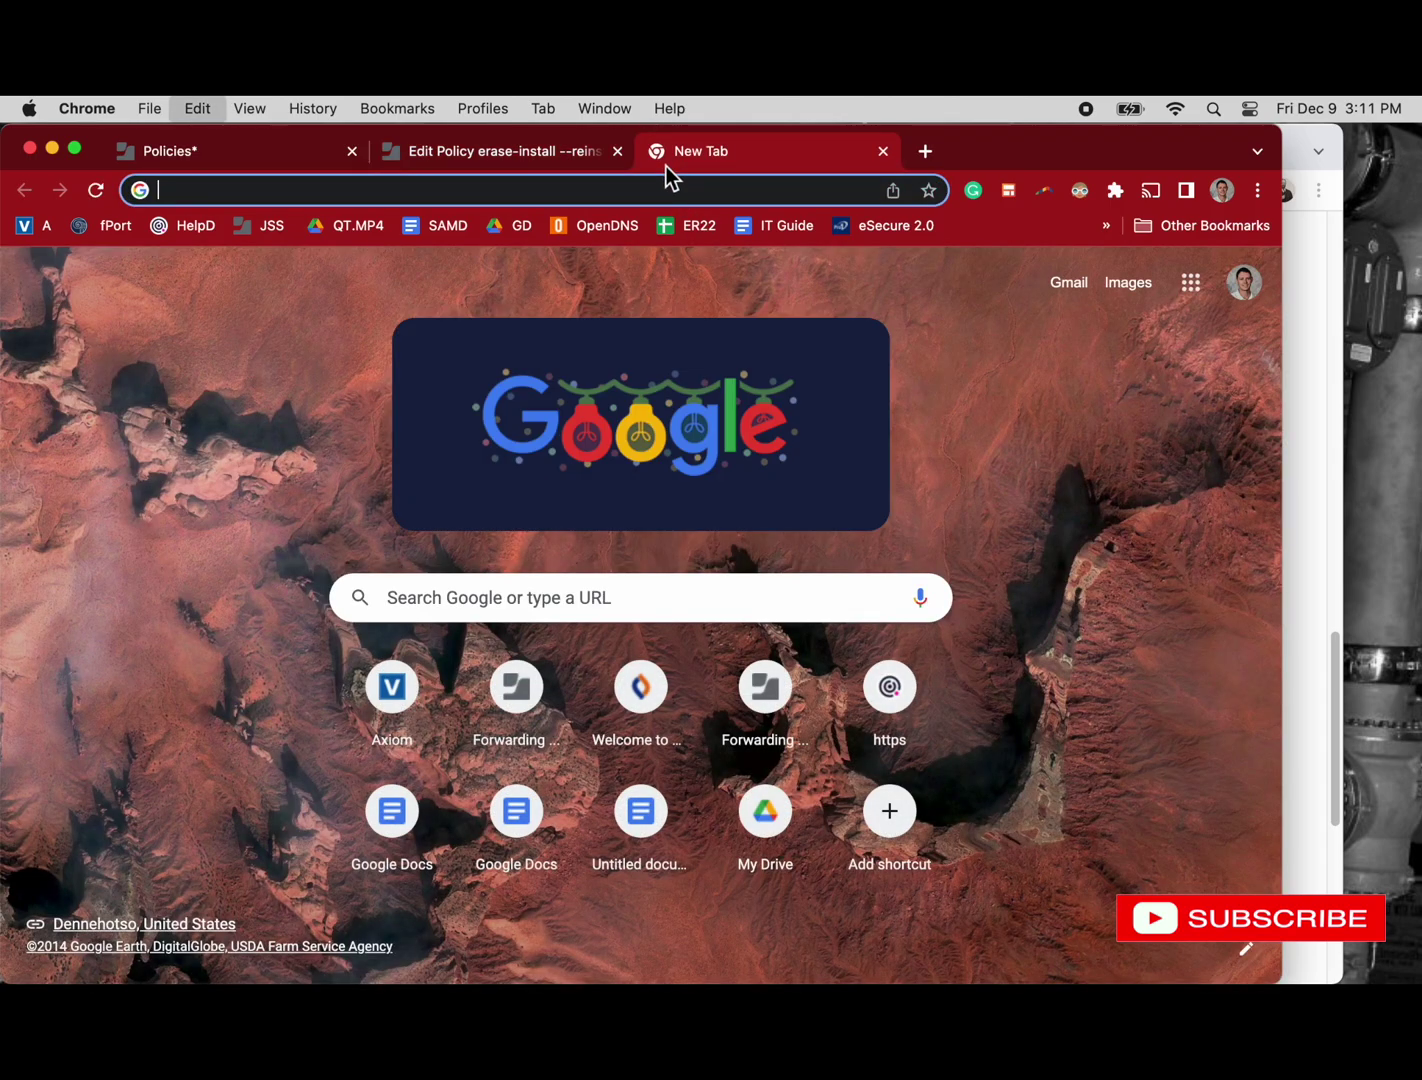
pyautogui.press('super+v')
pyautogui.press('Return')
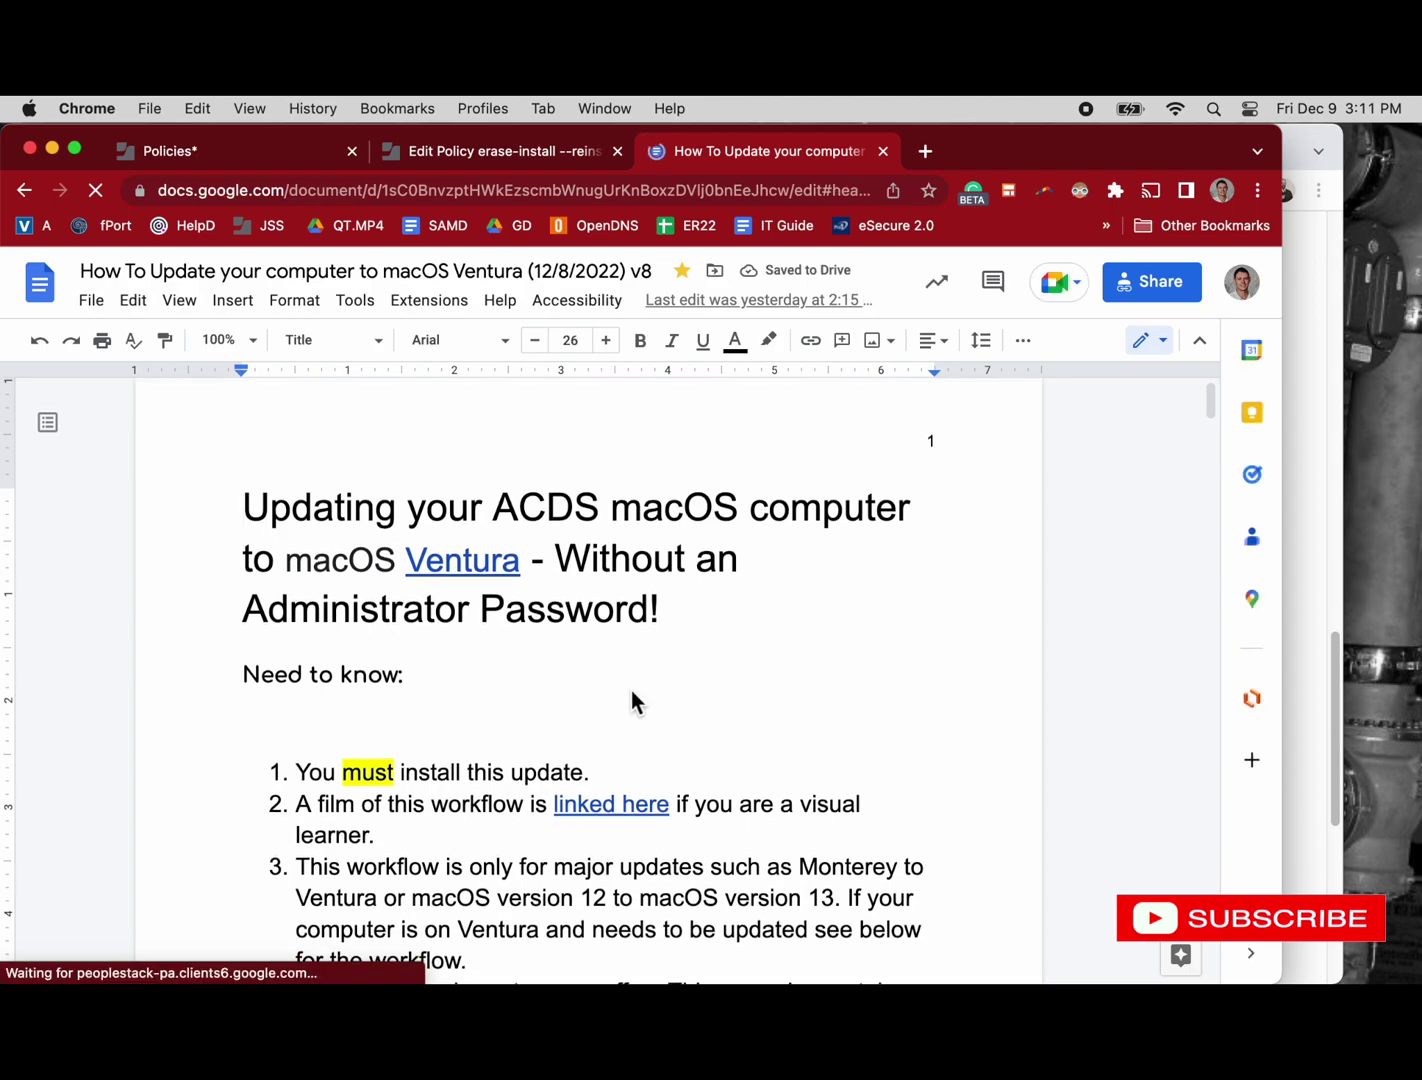
pyautogui.scroll(-12, 631, 690)
pyautogui.scroll(-10, 631, 690)
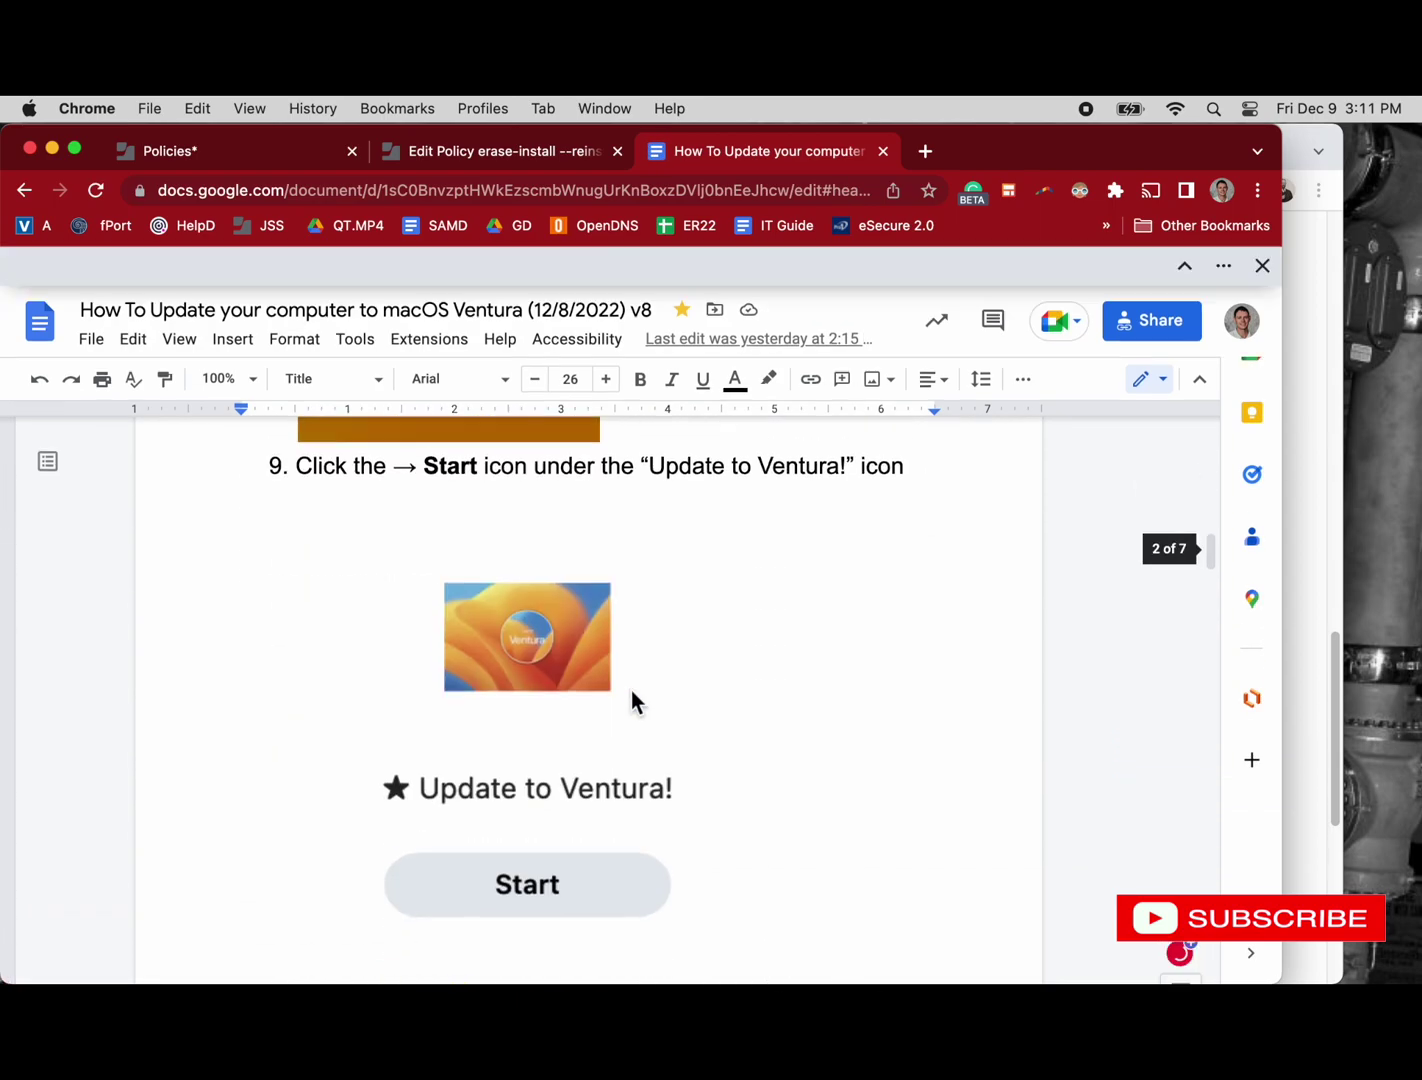
pyautogui.scroll(-10, 515, 748)
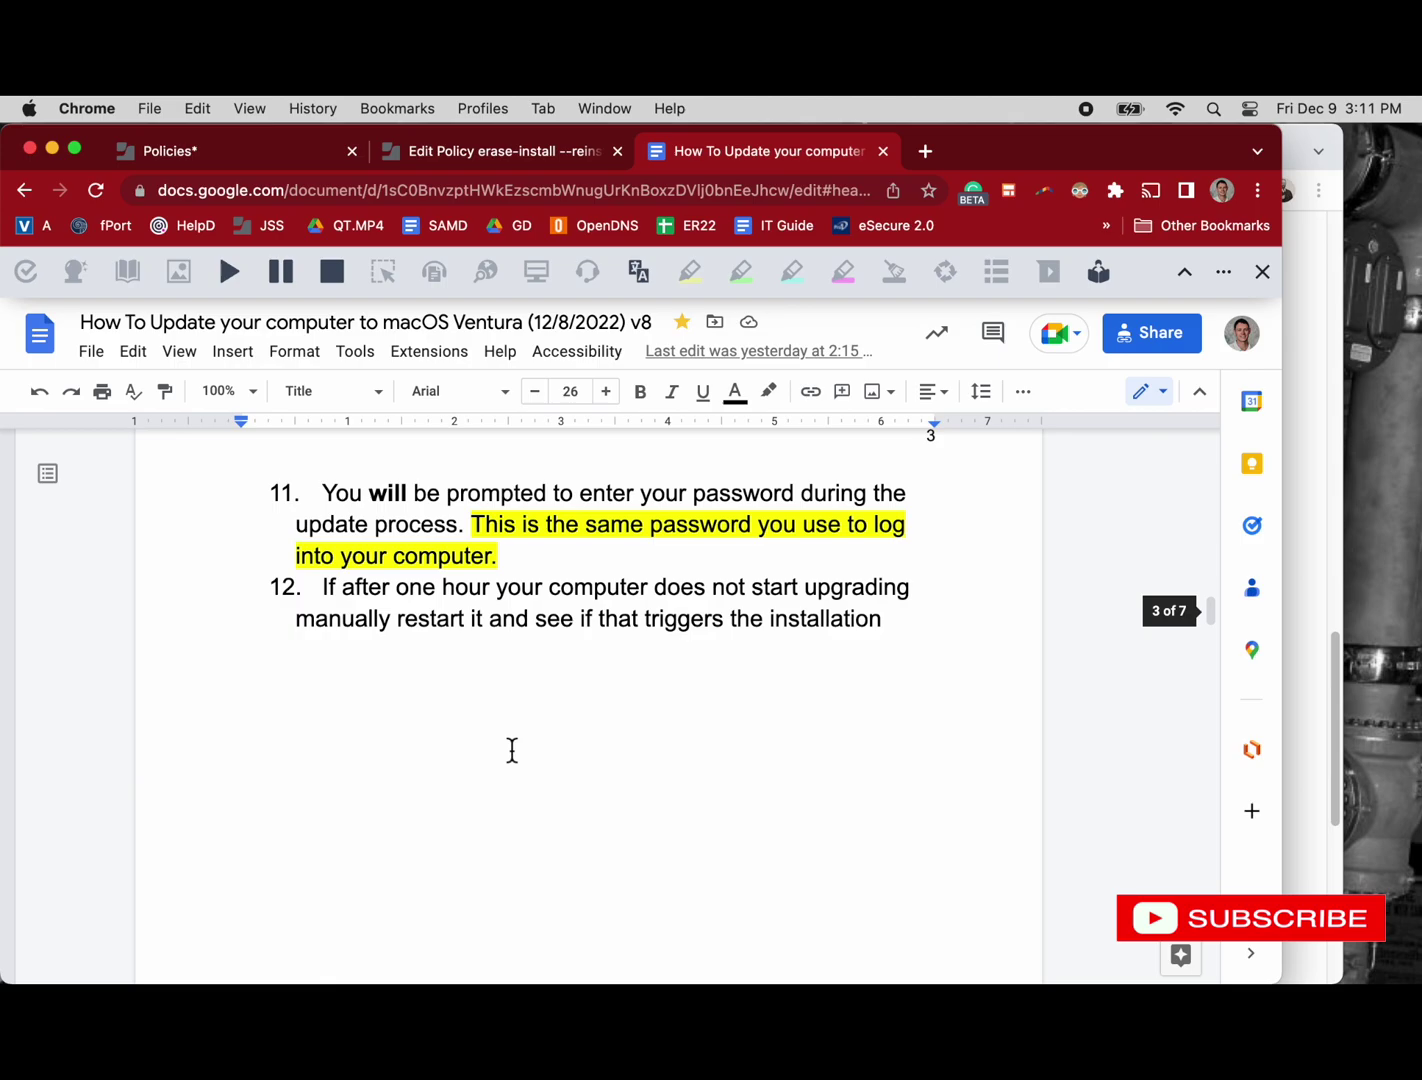
pyautogui.scroll(-5, 506, 767)
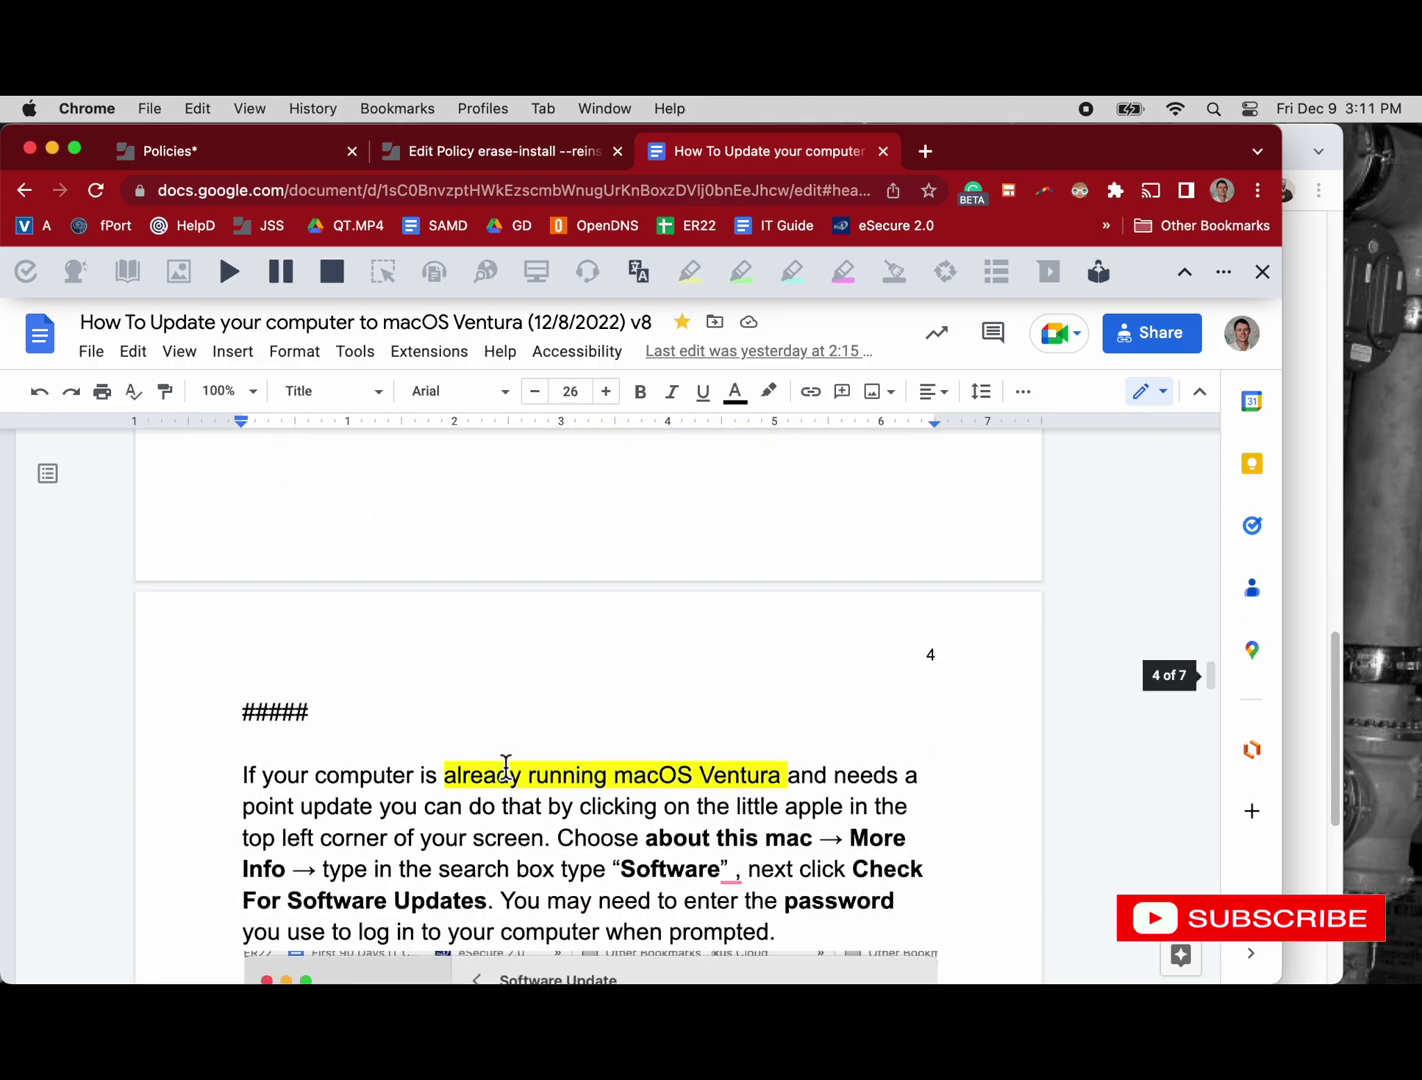
pyautogui.scroll(8, 505, 768)
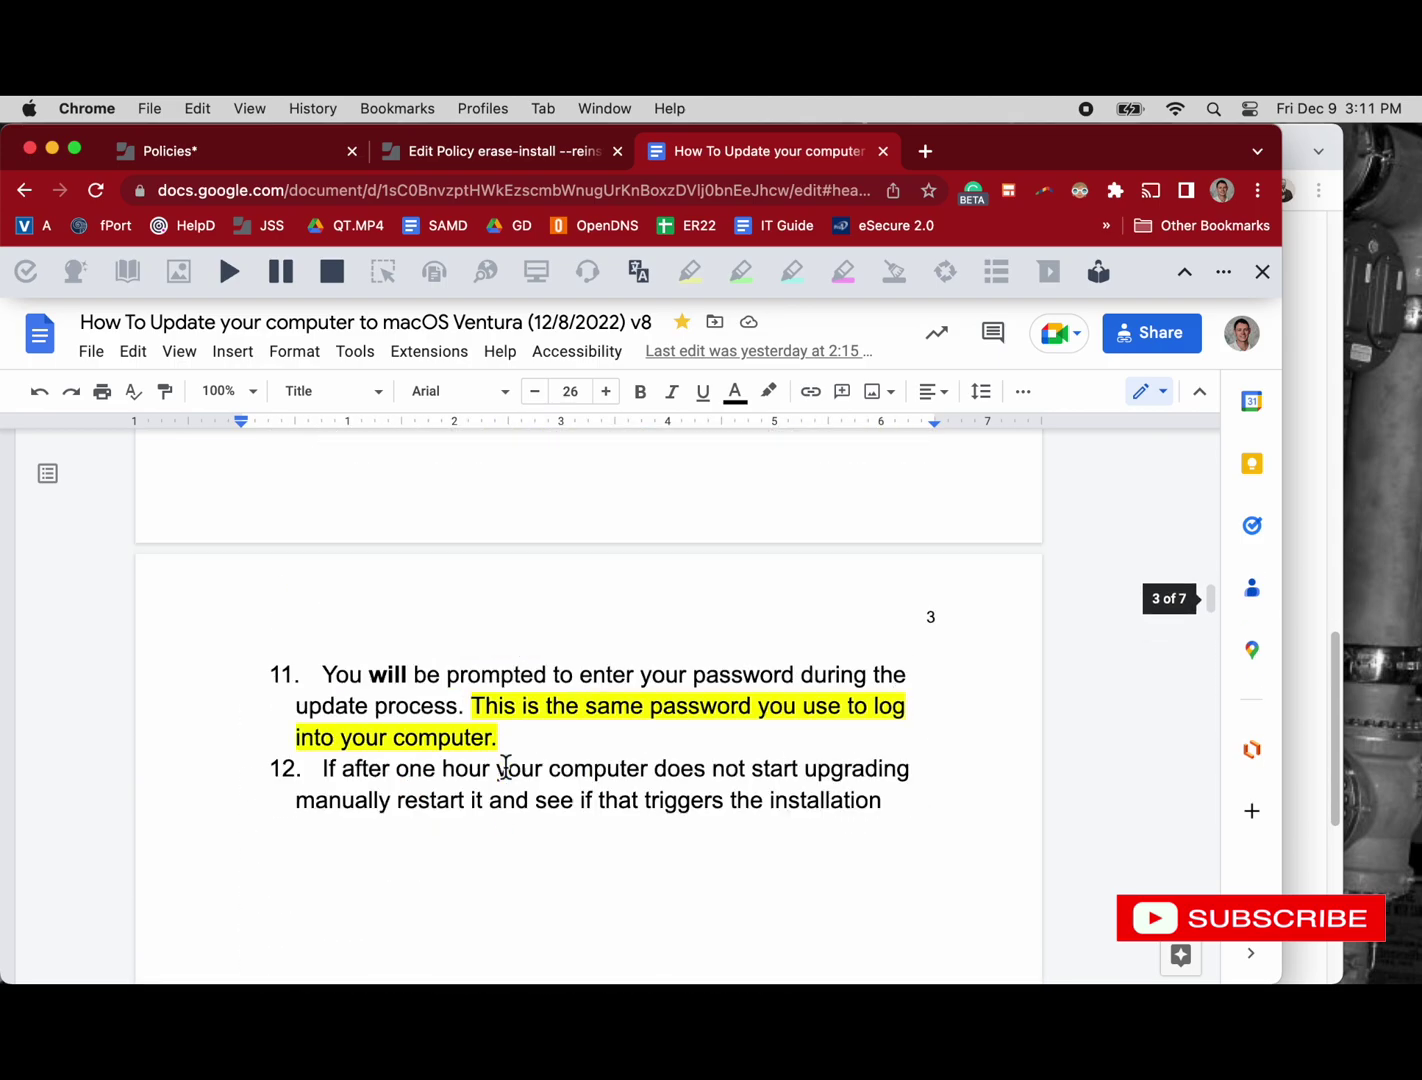
pyautogui.click(485, 155)
# Step: Check the policy's Ventura icon, save it, and close its tab to return to the Policies list
pyautogui.scroll(-3, 536, 840)
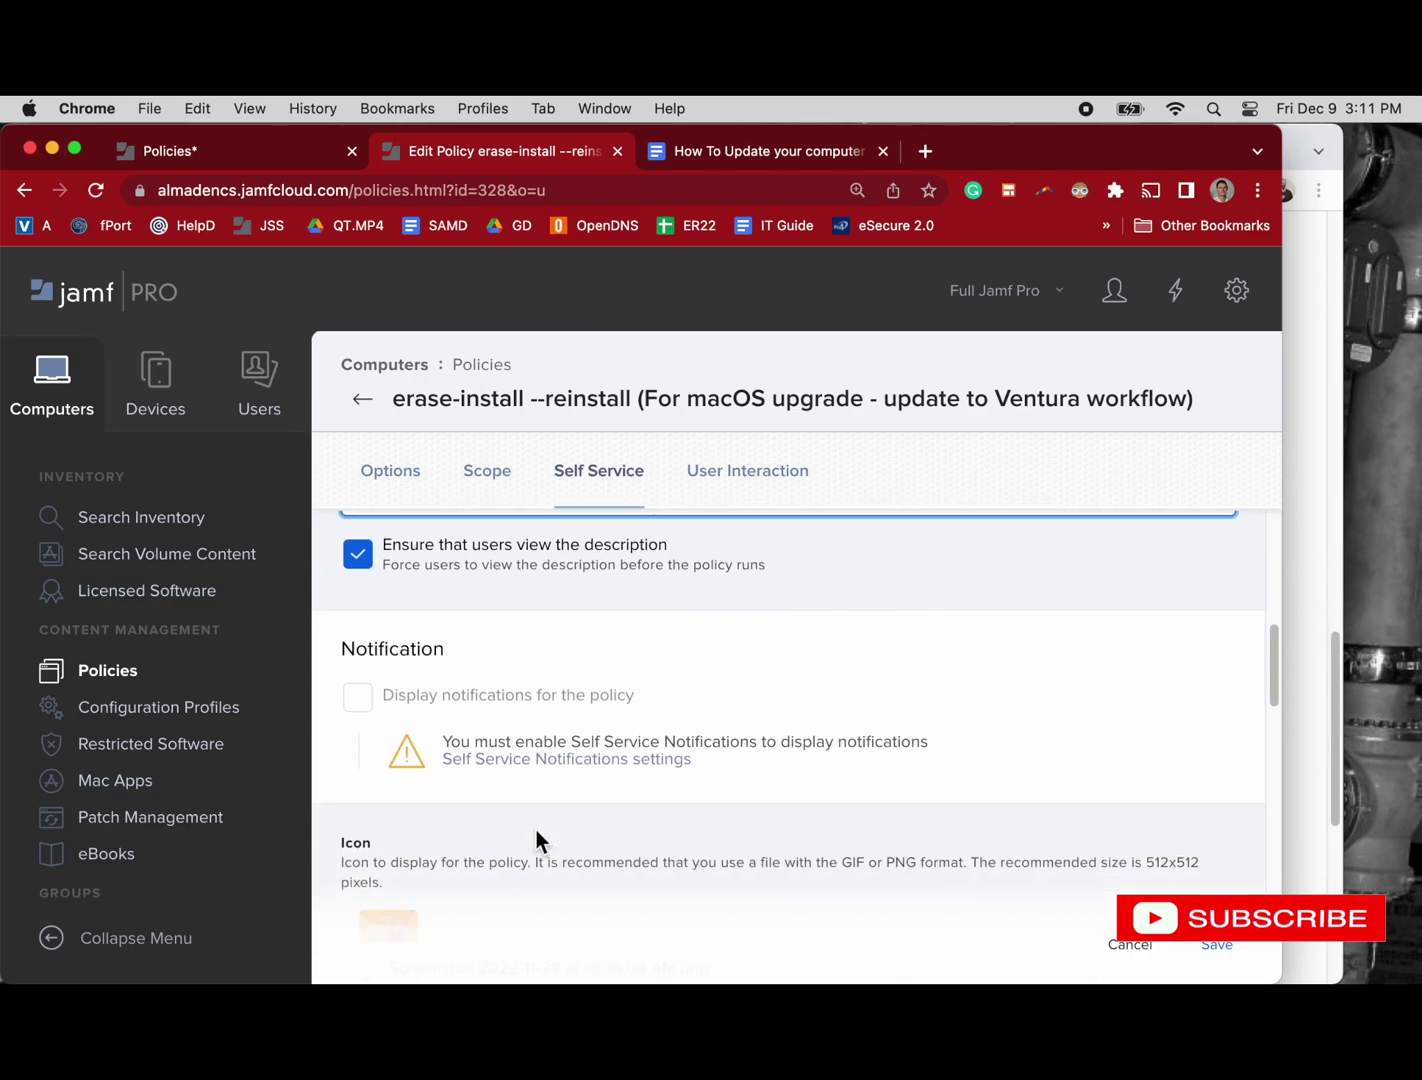
pyautogui.scroll(-3, 535, 830)
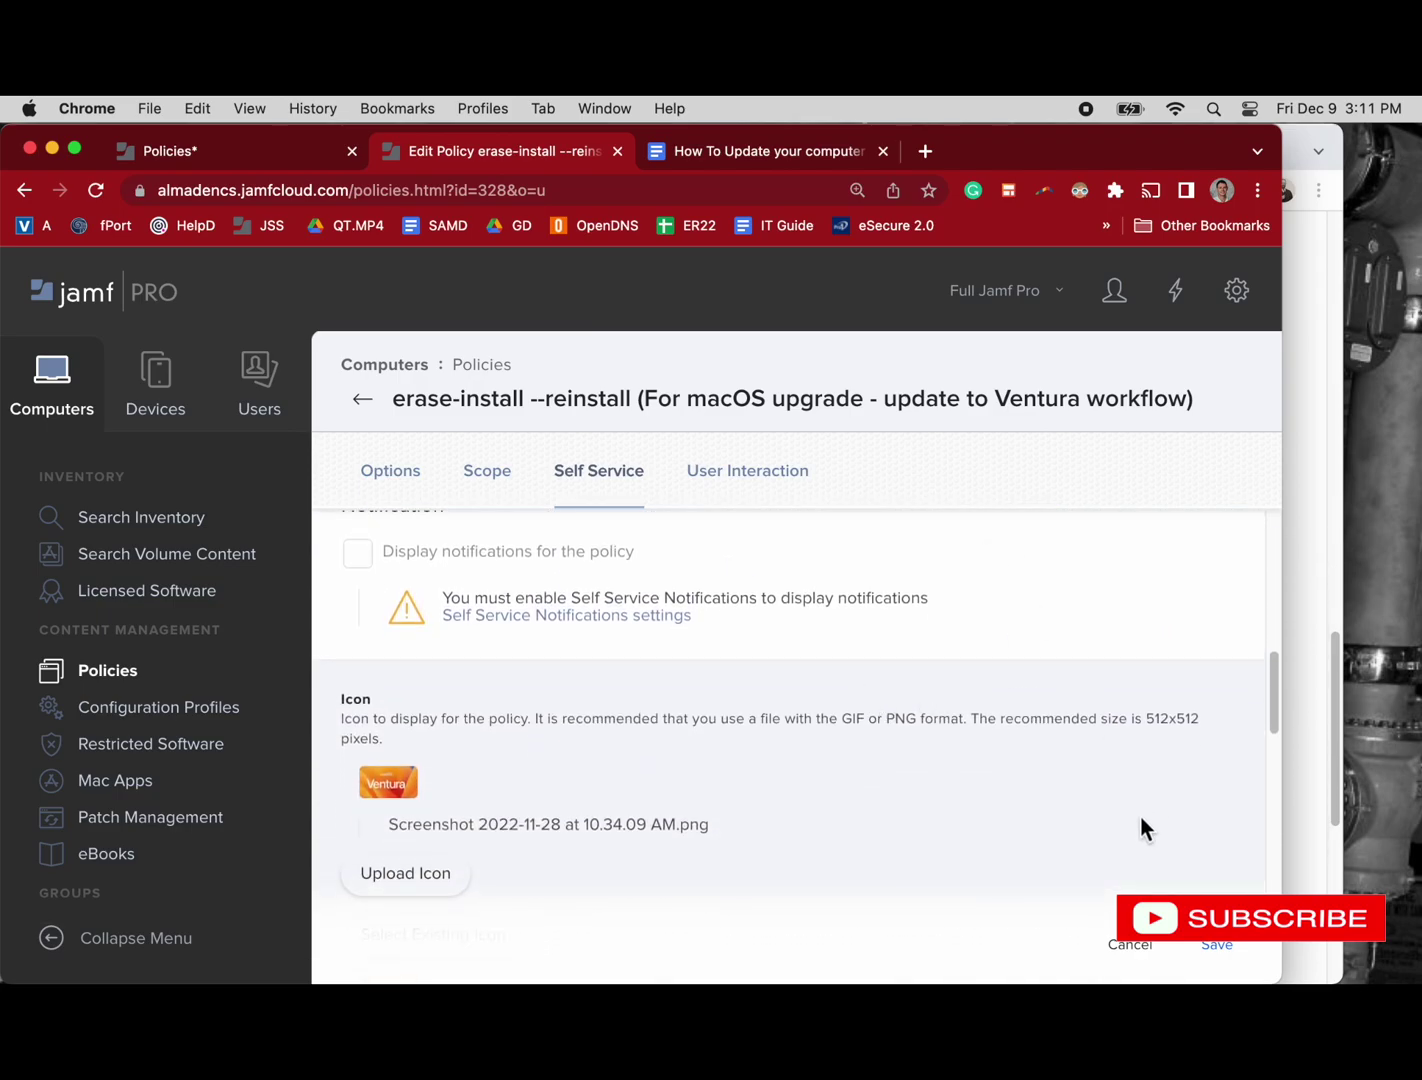
pyautogui.click(1212, 944)
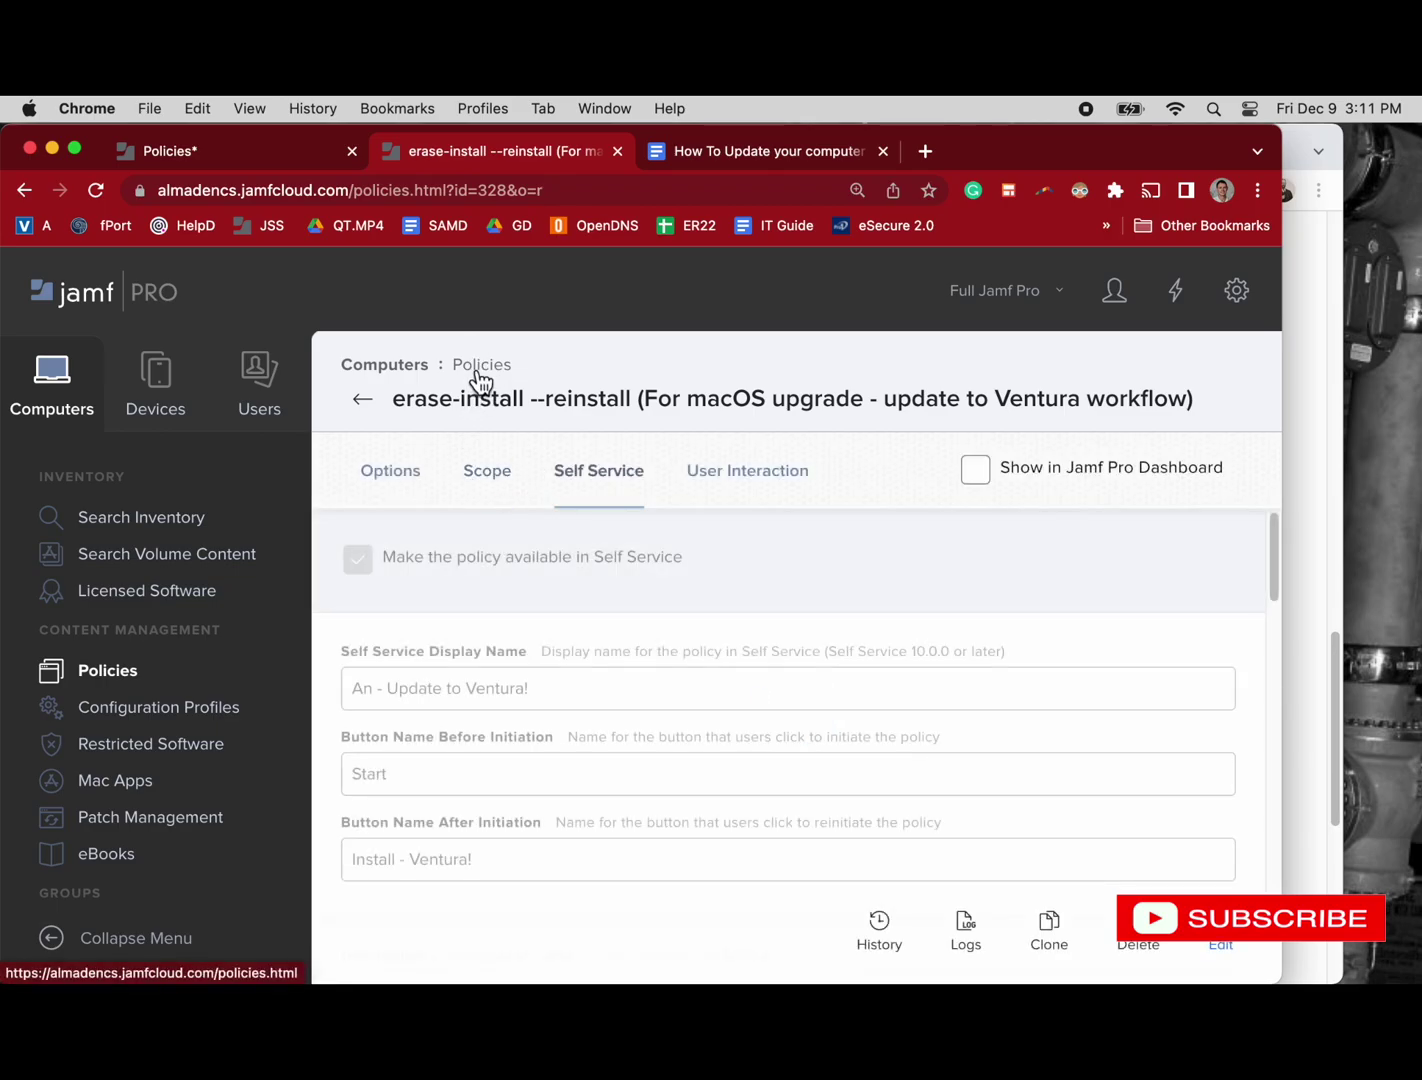
pyautogui.click(285, 156)
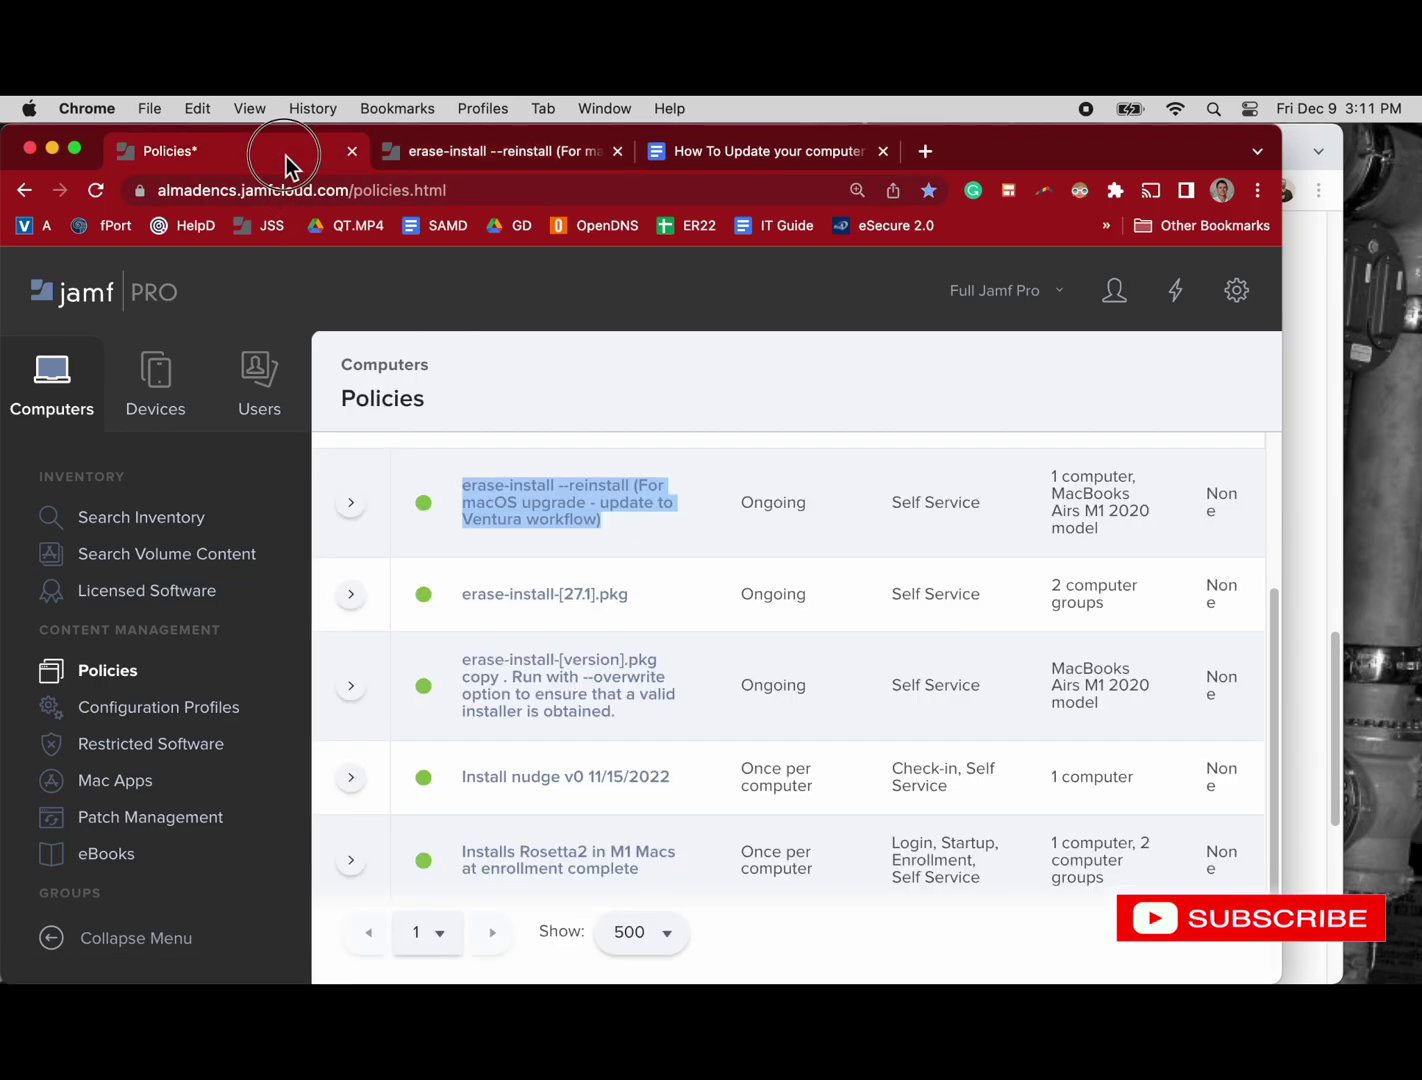
pyautogui.click(618, 152)
# Step: Open the erase-install-[27.1].pkg policy in a new tab
pyautogui.rightClick(525, 594)
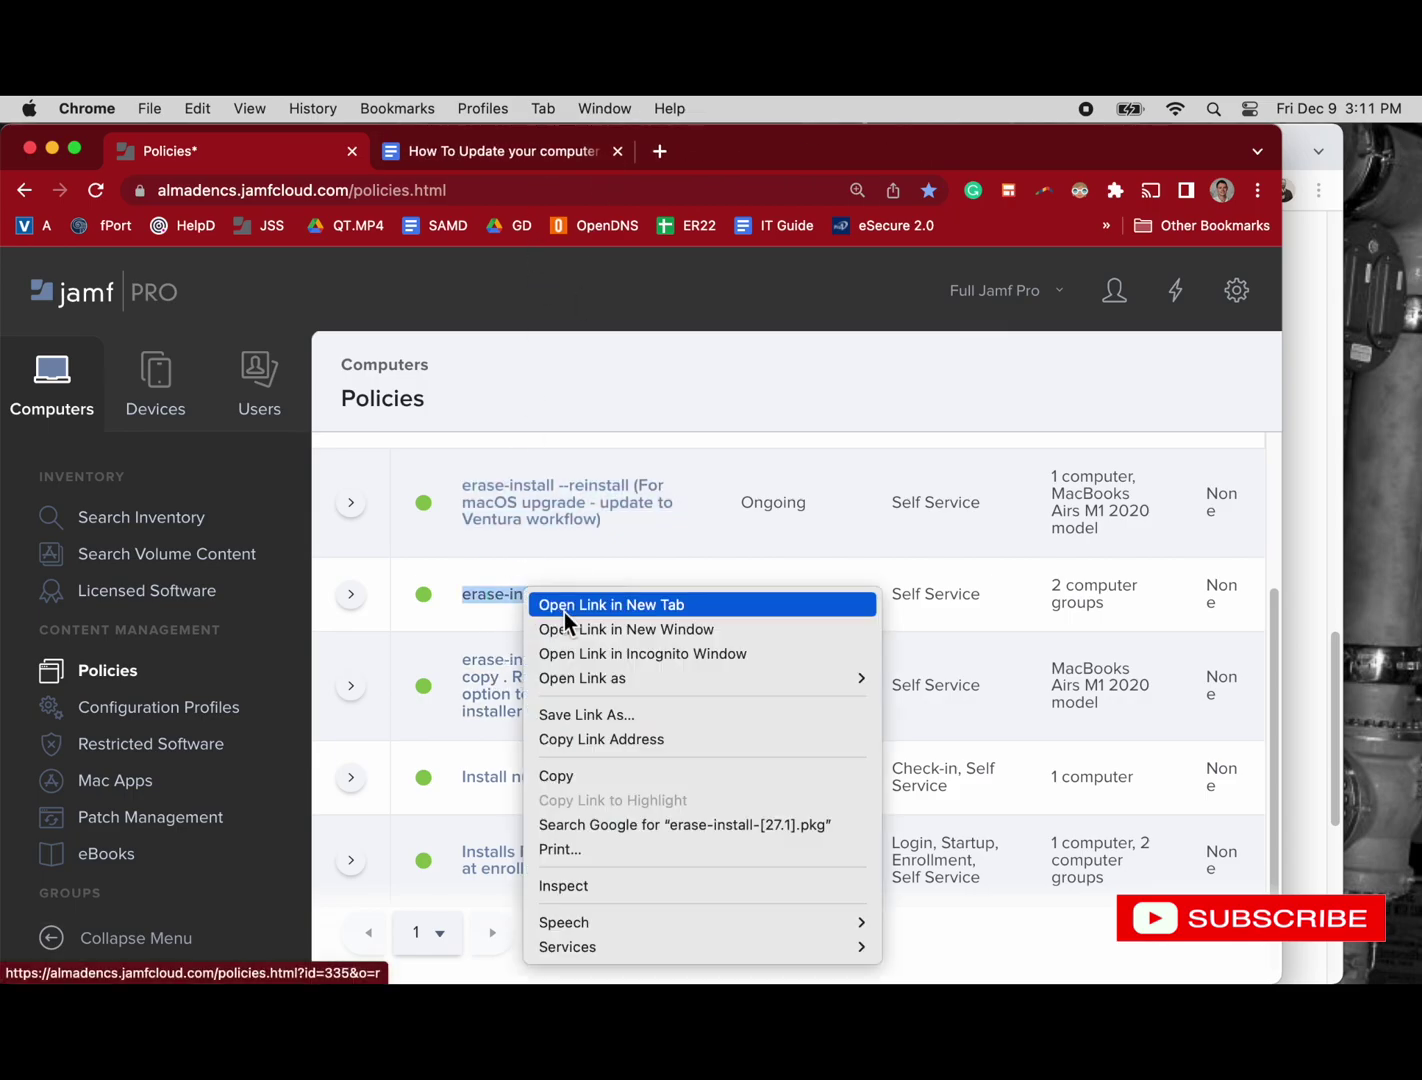
pyautogui.click(565, 608)
pyautogui.click(474, 156)
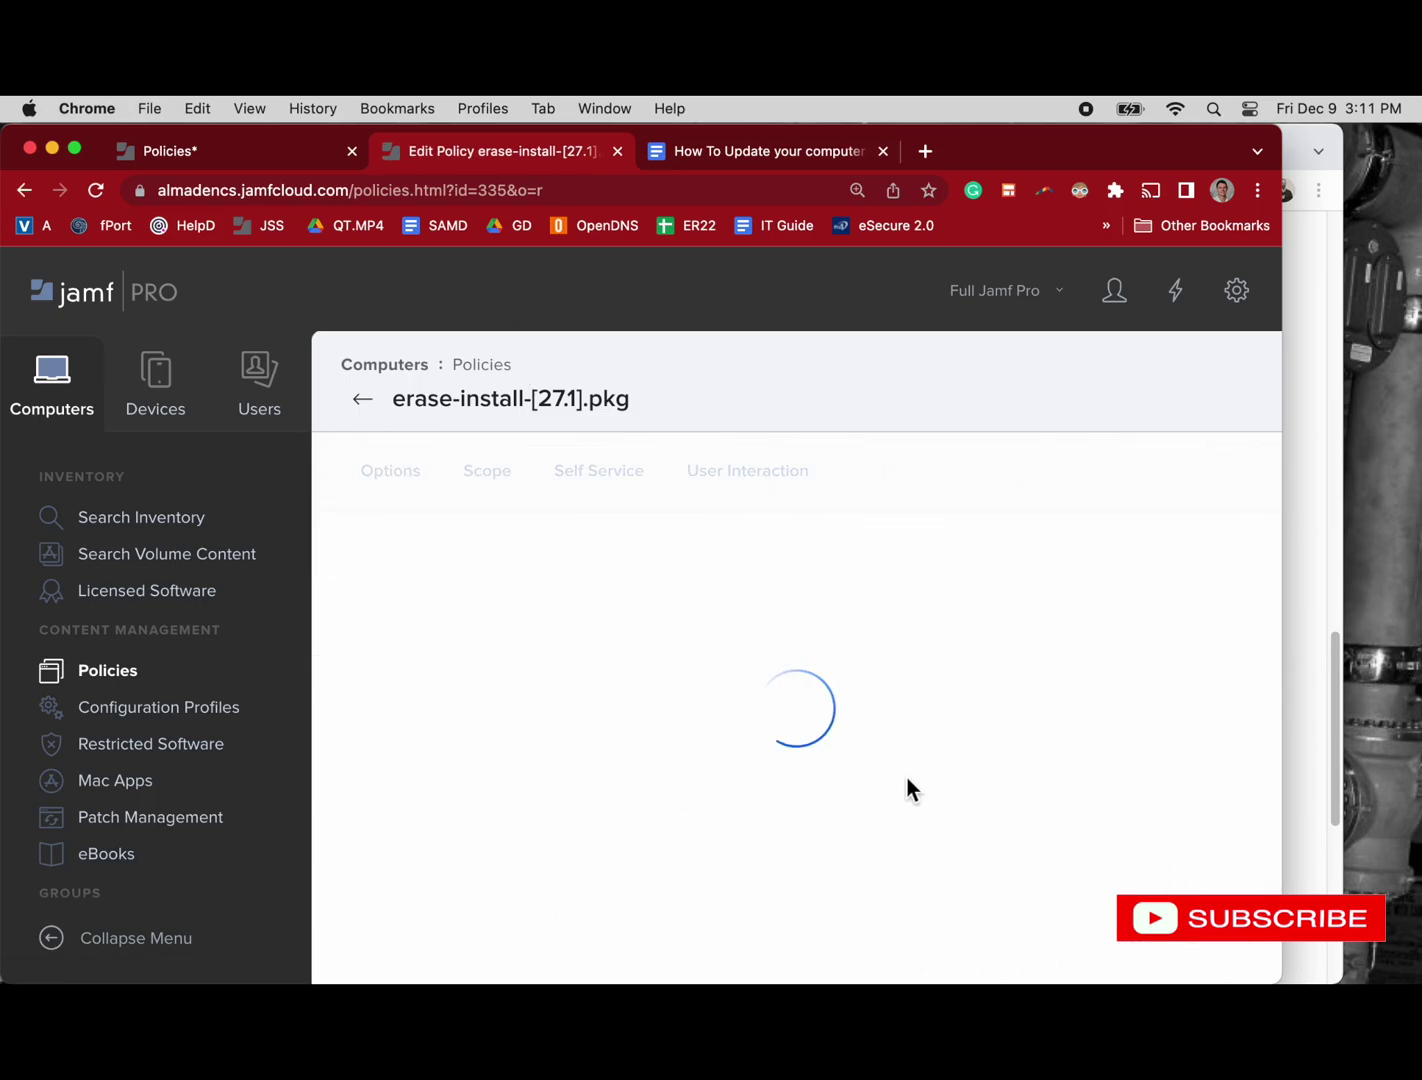
# Step: Look over the policy's triggers, execution frequency and limitations in the General payload
pyautogui.scroll(-5, 906, 777)
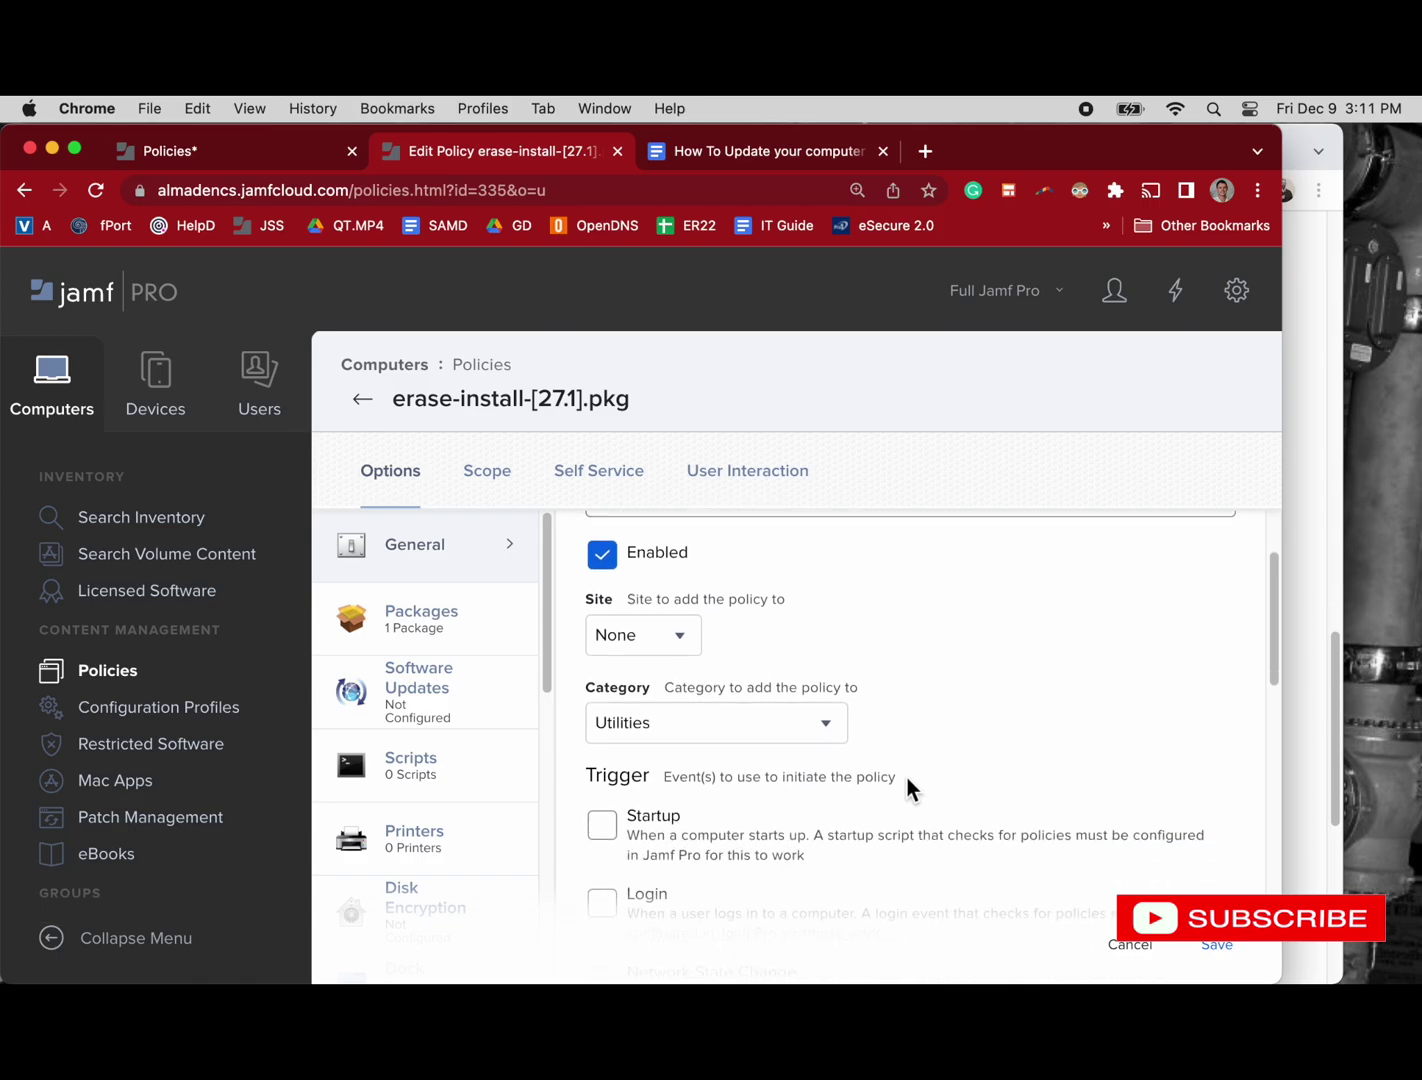
pyautogui.scroll(-10, 907, 778)
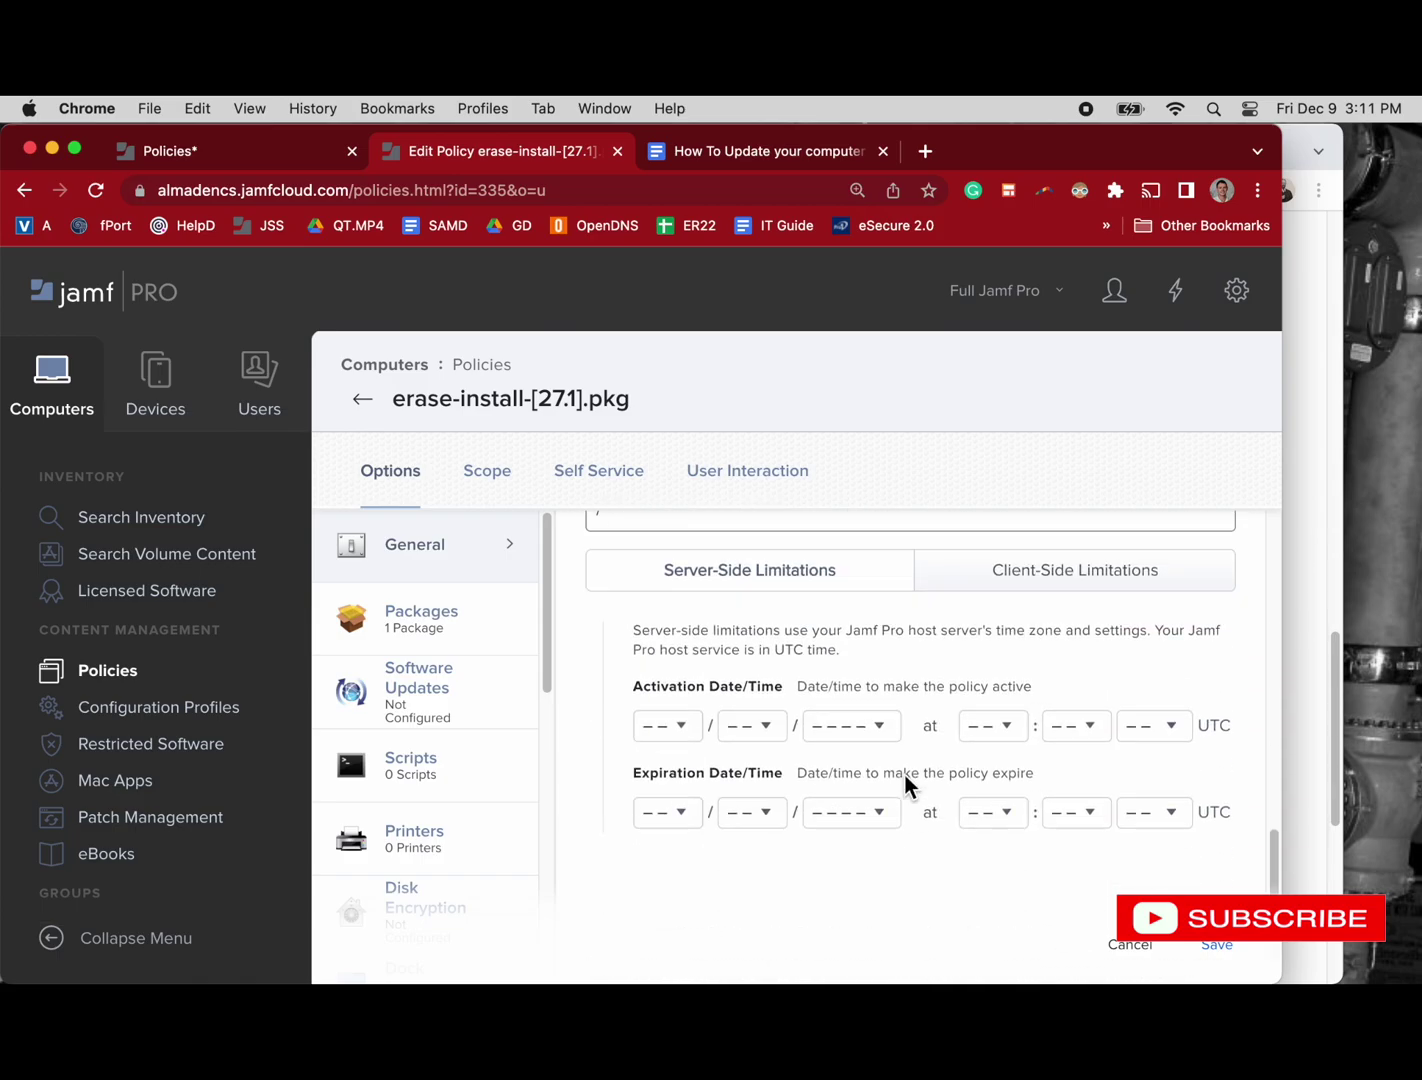
pyautogui.scroll(-10, 352, 847)
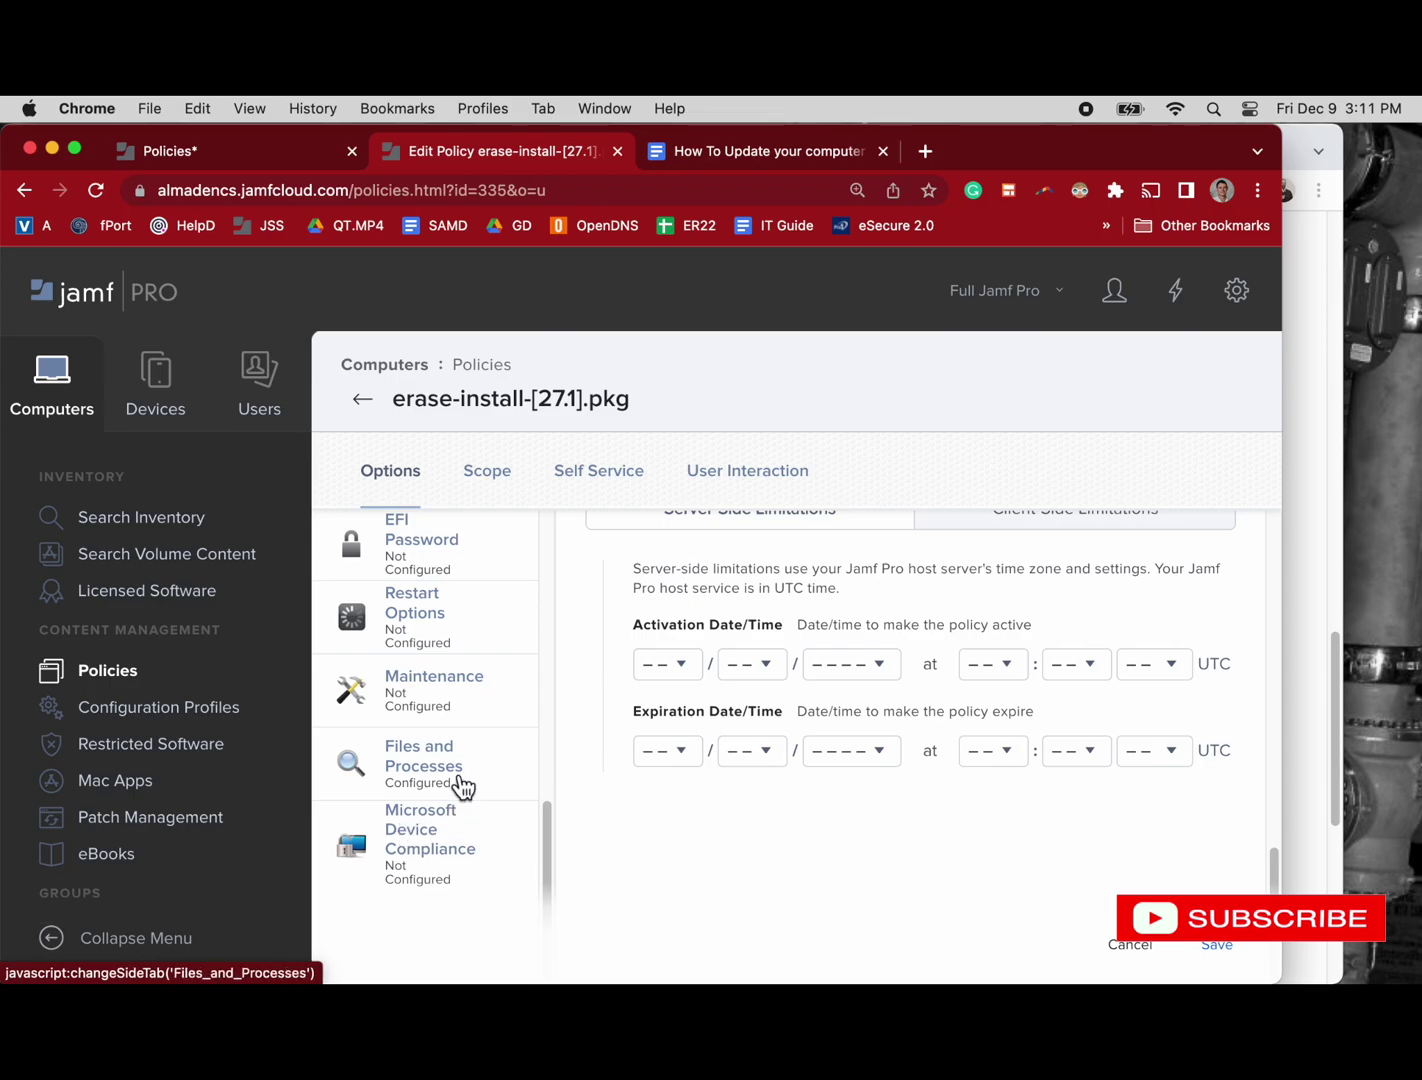
pyautogui.scroll(10, 398, 729)
pyautogui.scroll(15, 744, 698)
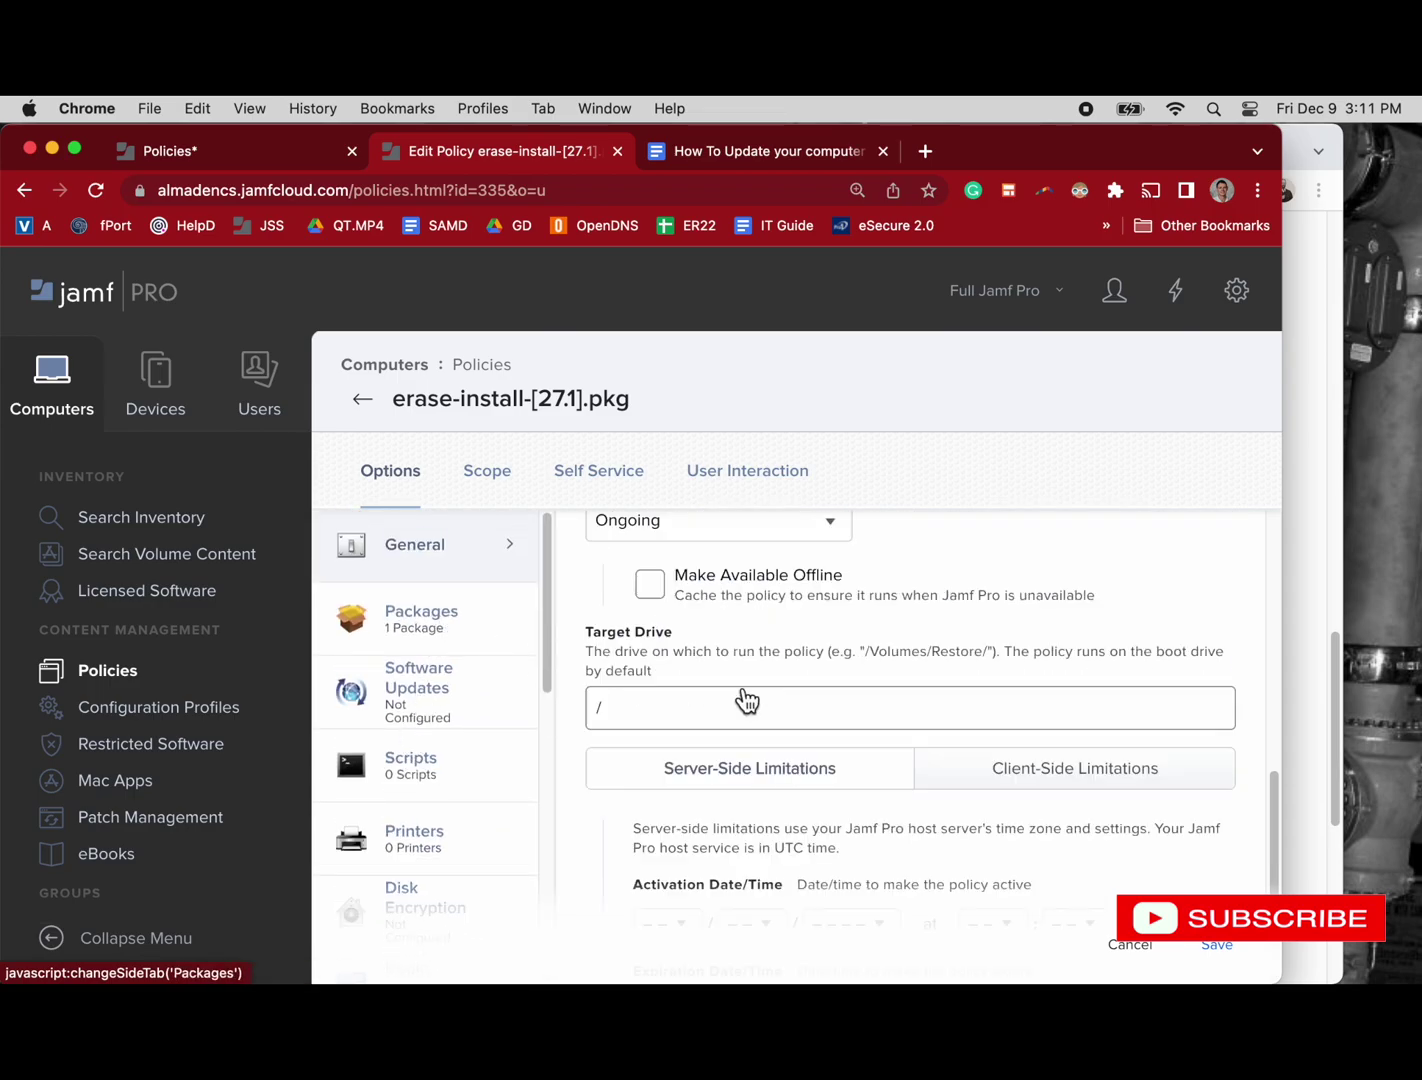
pyautogui.scroll(-6, 734, 727)
pyautogui.scroll(-5, 748, 800)
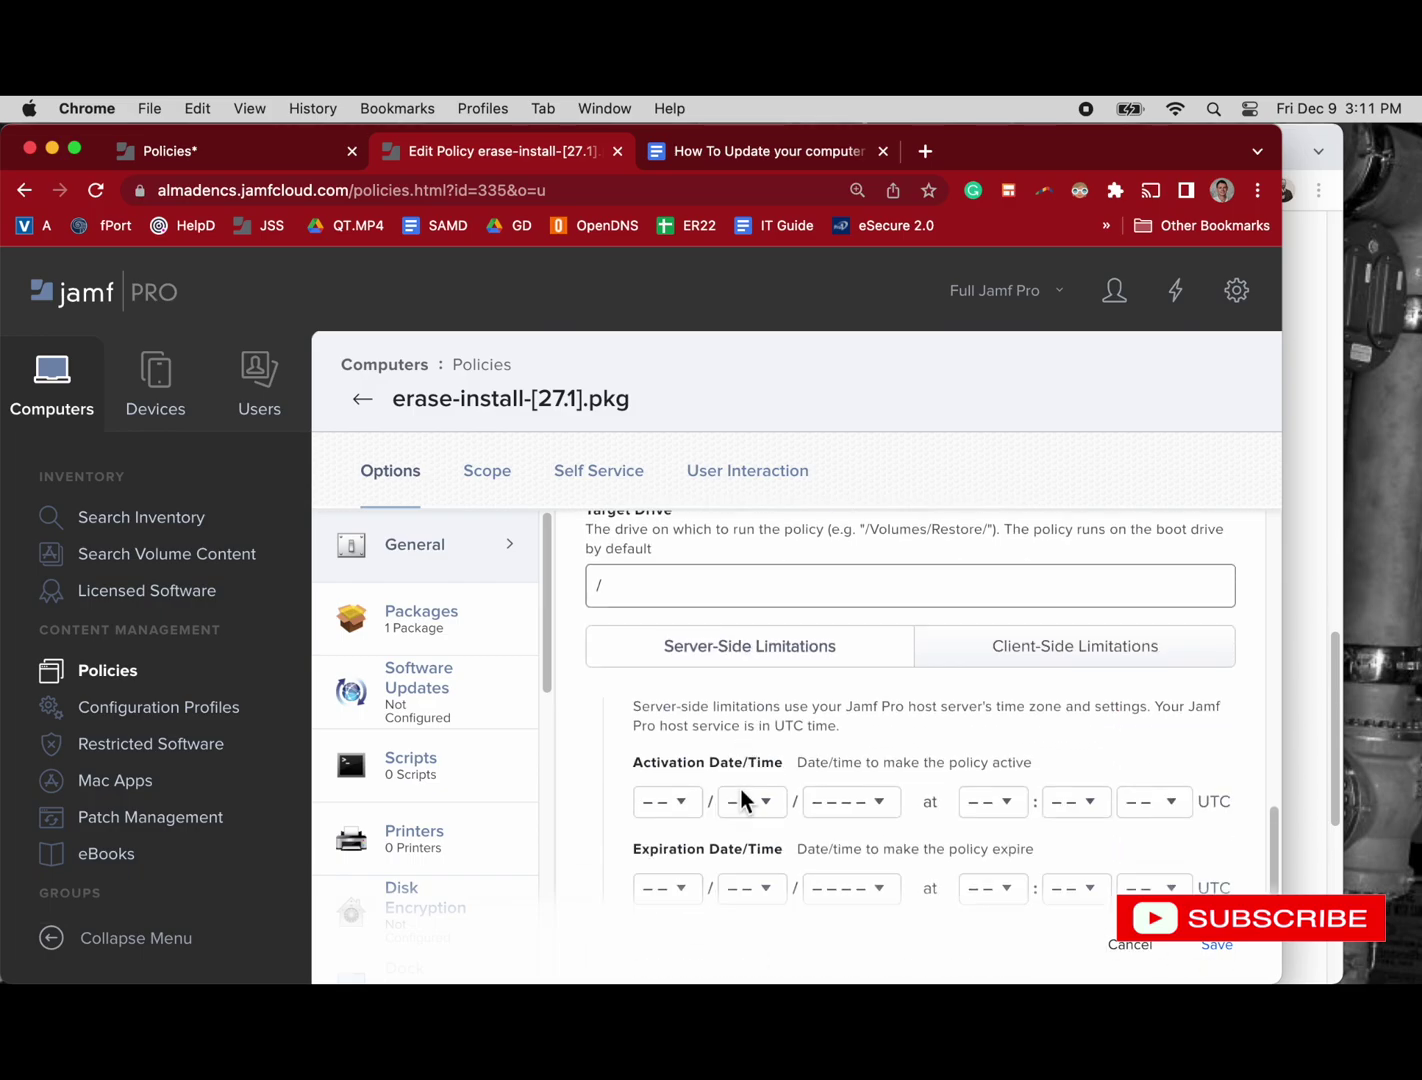
pyautogui.scroll(3, 747, 800)
pyautogui.scroll(2, 736, 788)
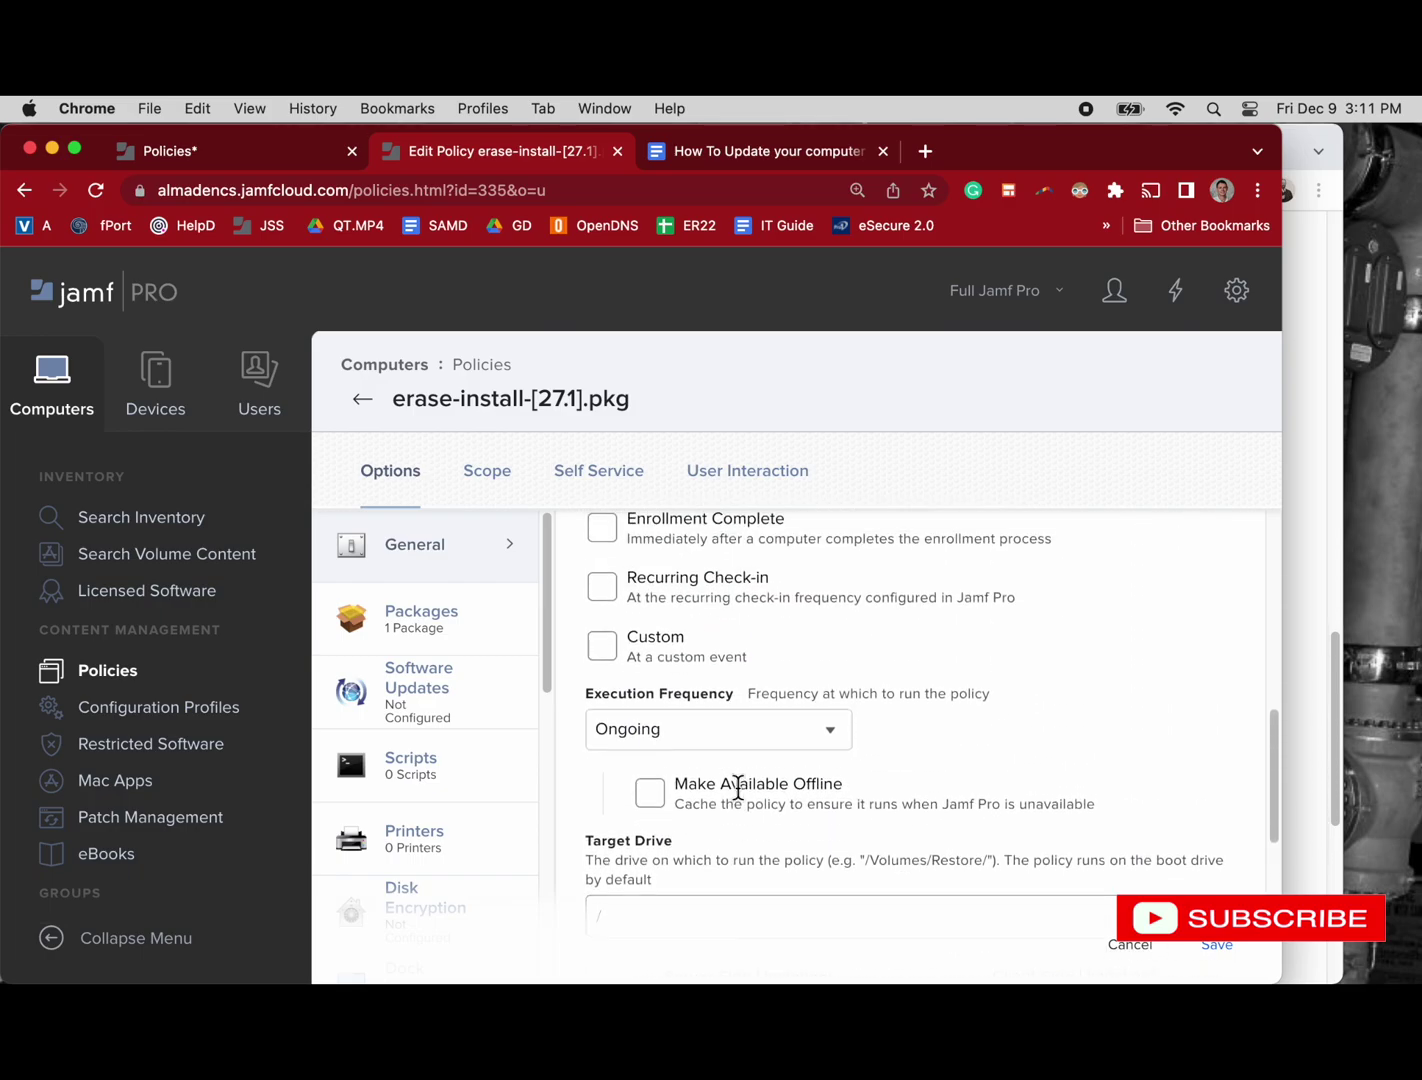
pyautogui.scroll(3, 606, 752)
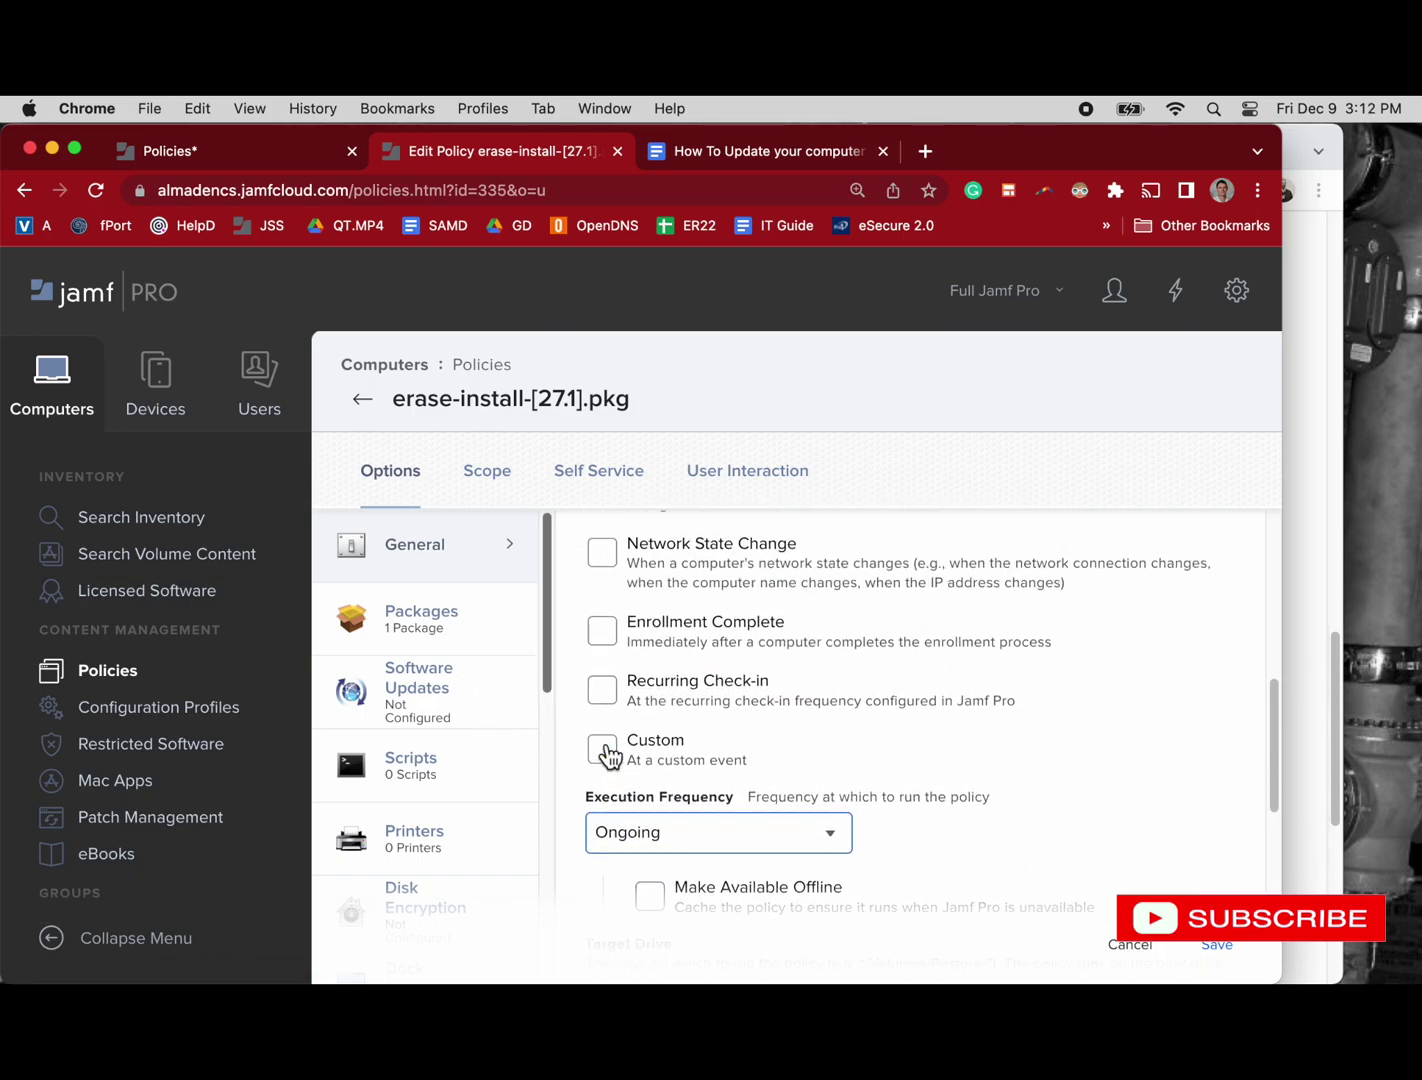
pyautogui.scroll(4, 580, 746)
pyautogui.scroll(-3, 620, 760)
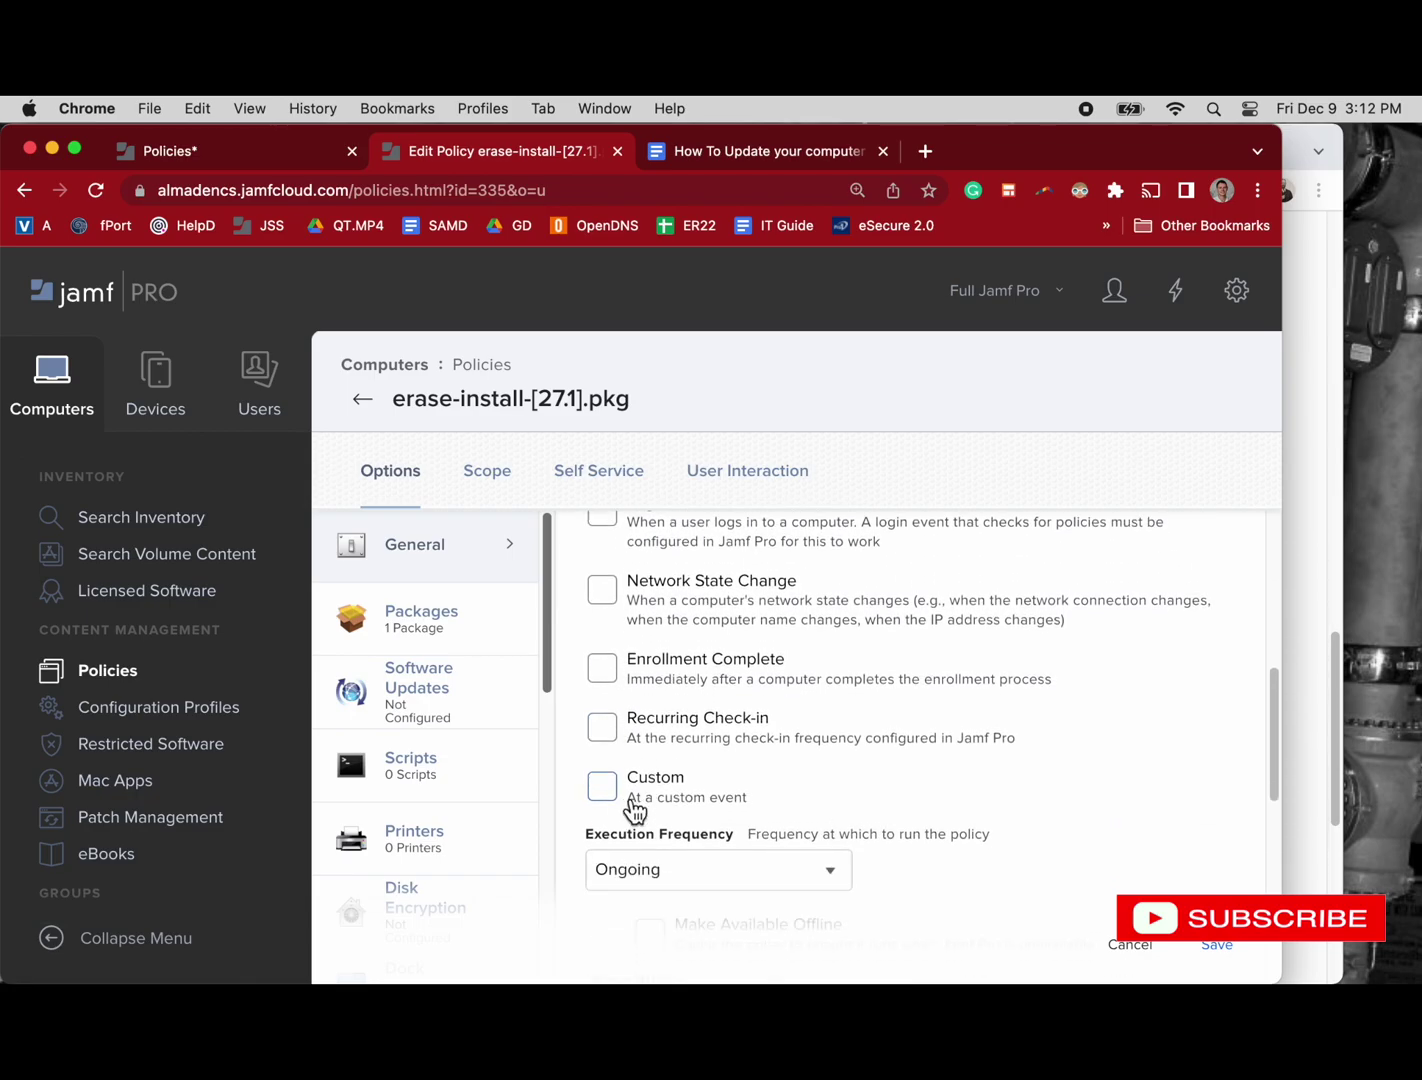
pyautogui.scroll(-5, 453, 753)
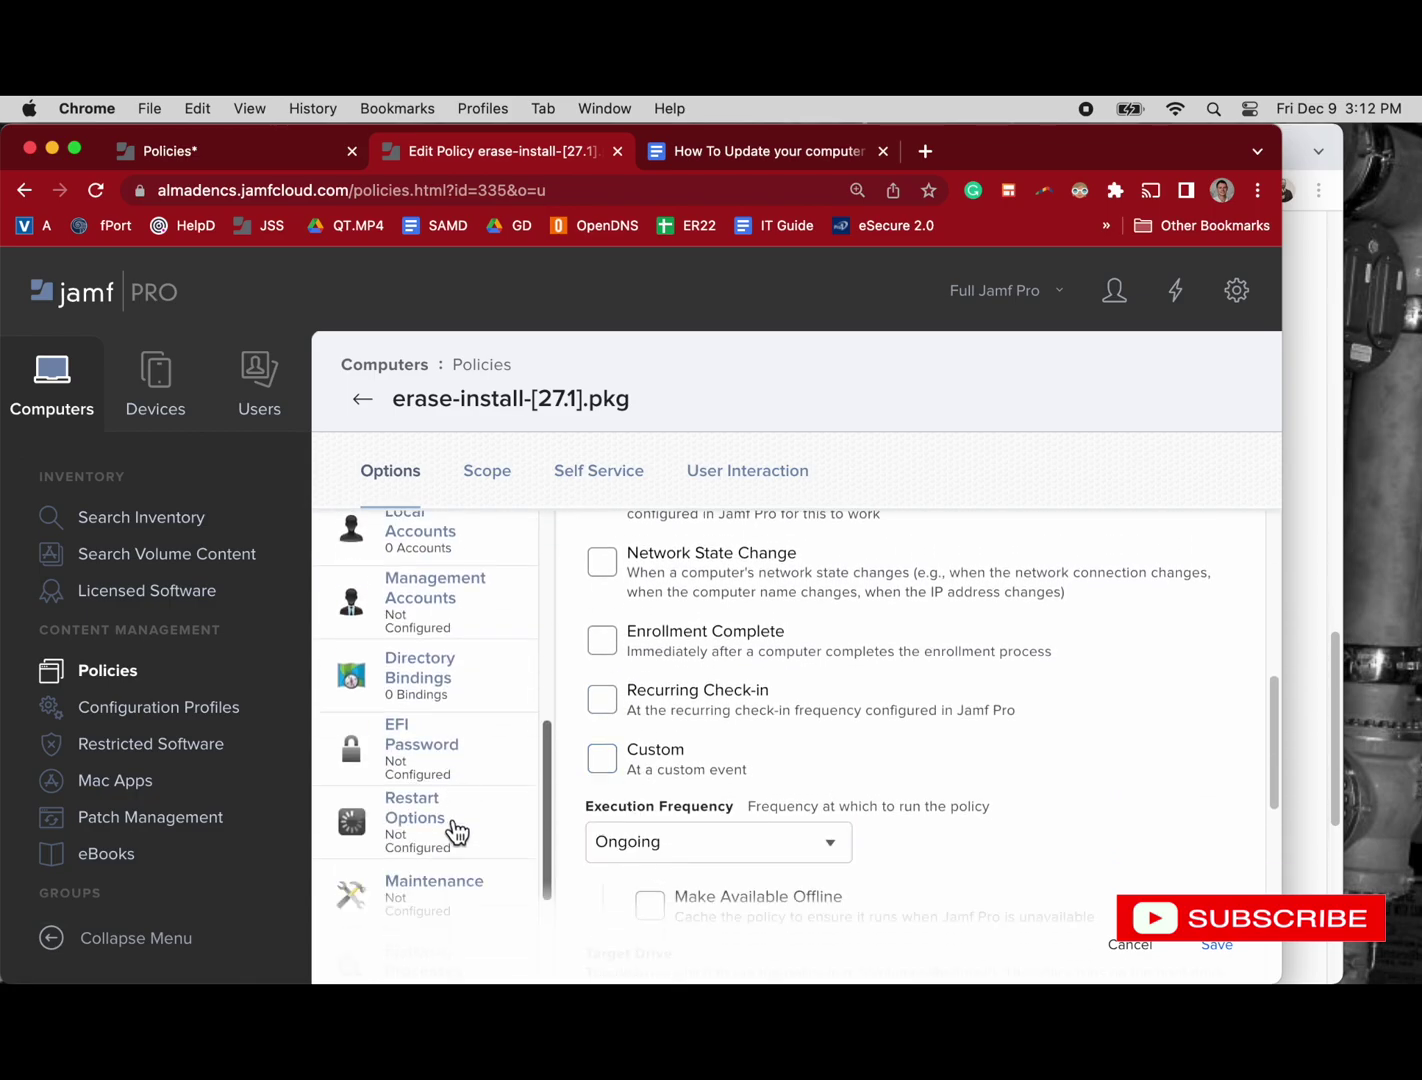
pyautogui.scroll(-2, 457, 832)
pyautogui.click(455, 790)
pyautogui.scroll(-3, 650, 815)
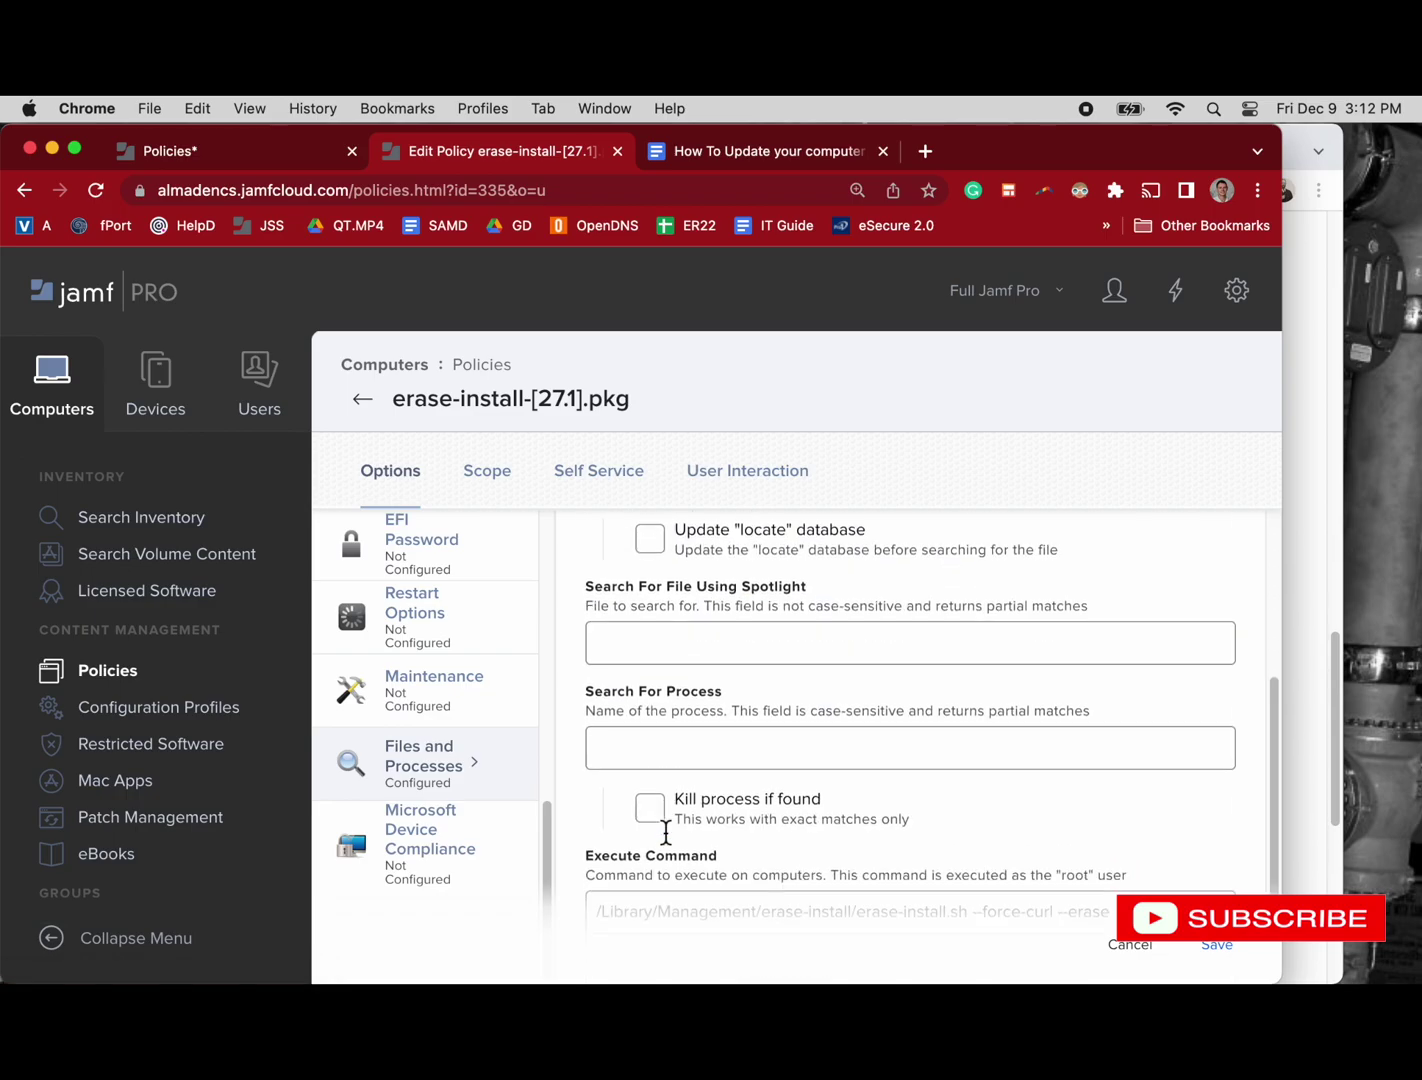
pyautogui.scroll(-2, 662, 840)
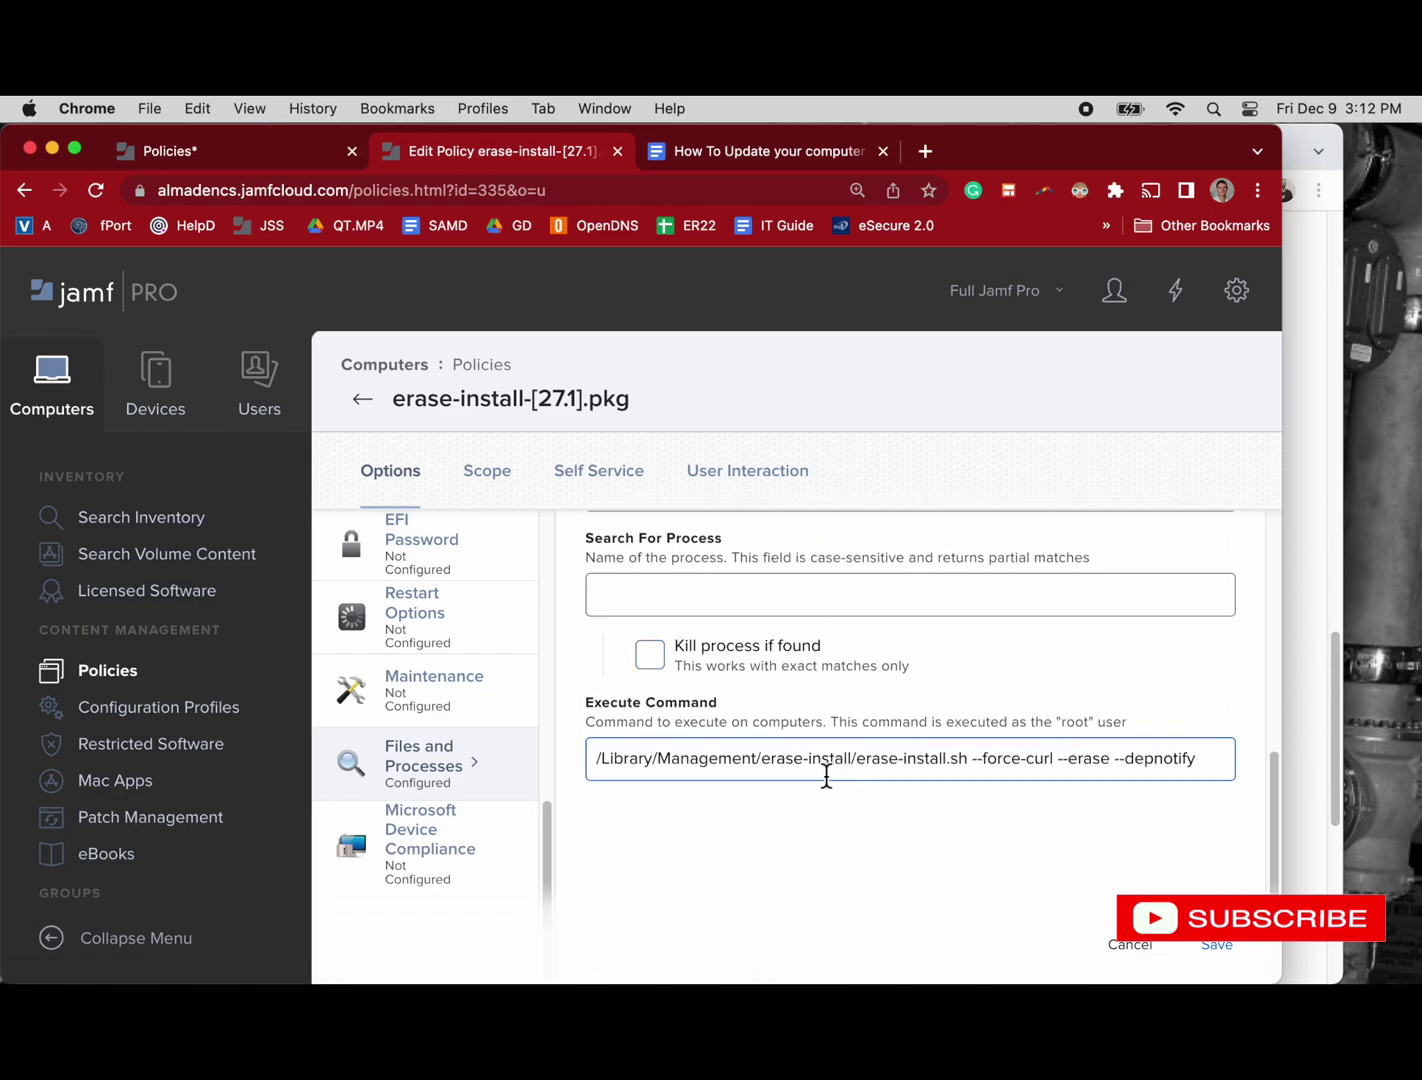
pyautogui.click(499, 487)
pyautogui.scroll(-3, 567, 739)
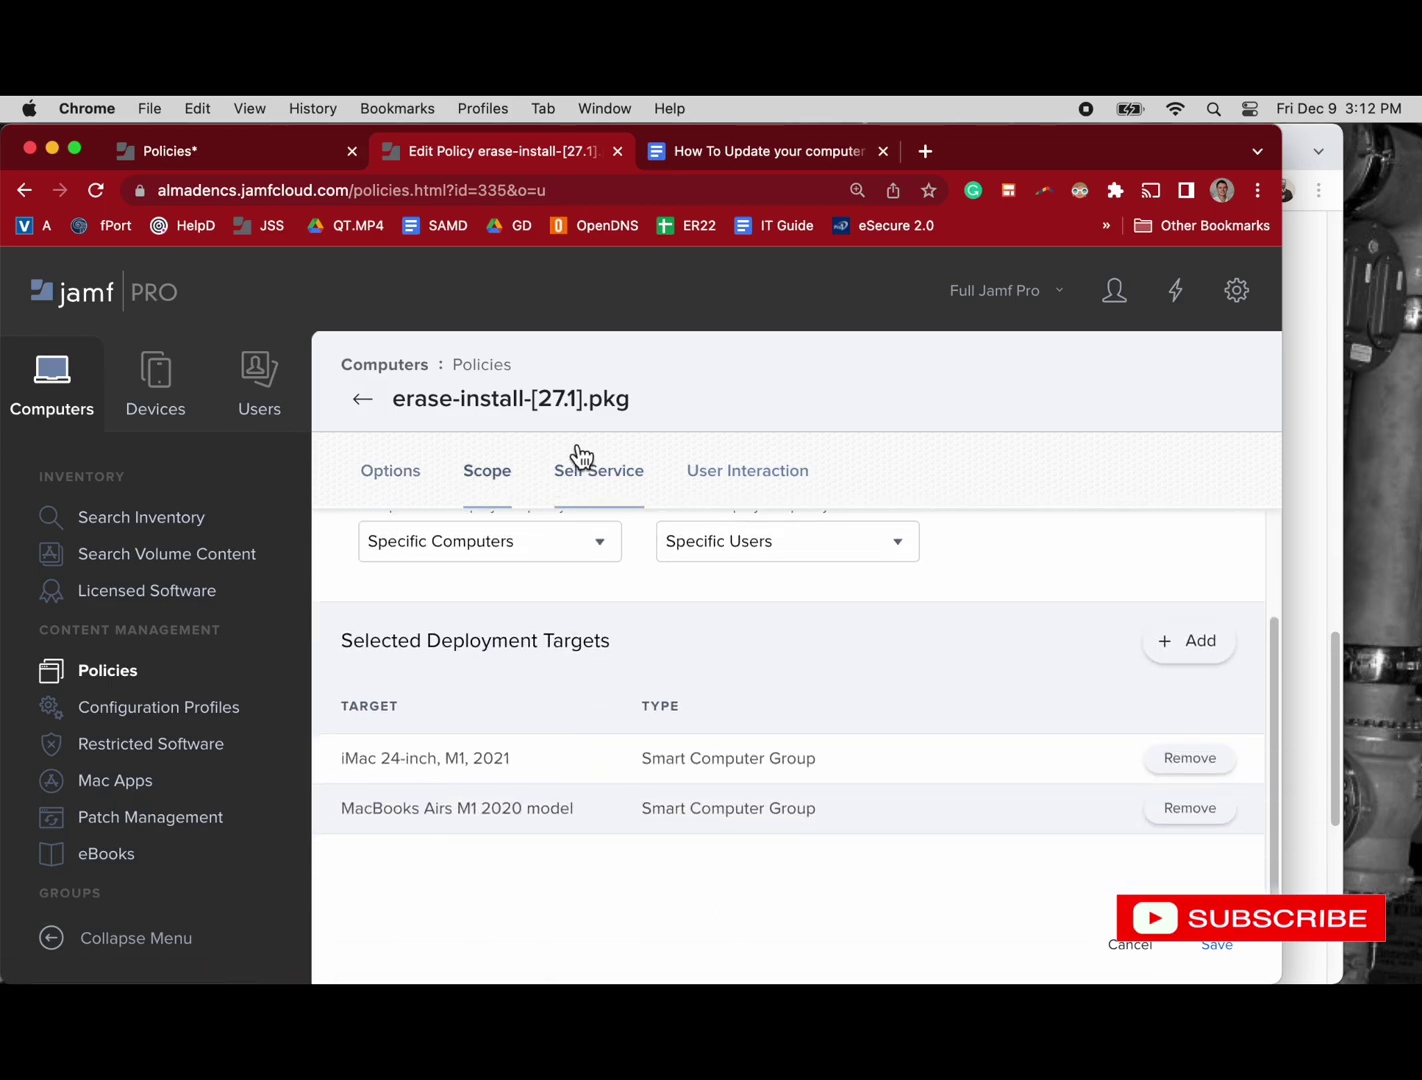
pyautogui.click(577, 492)
pyautogui.scroll(-1, 585, 708)
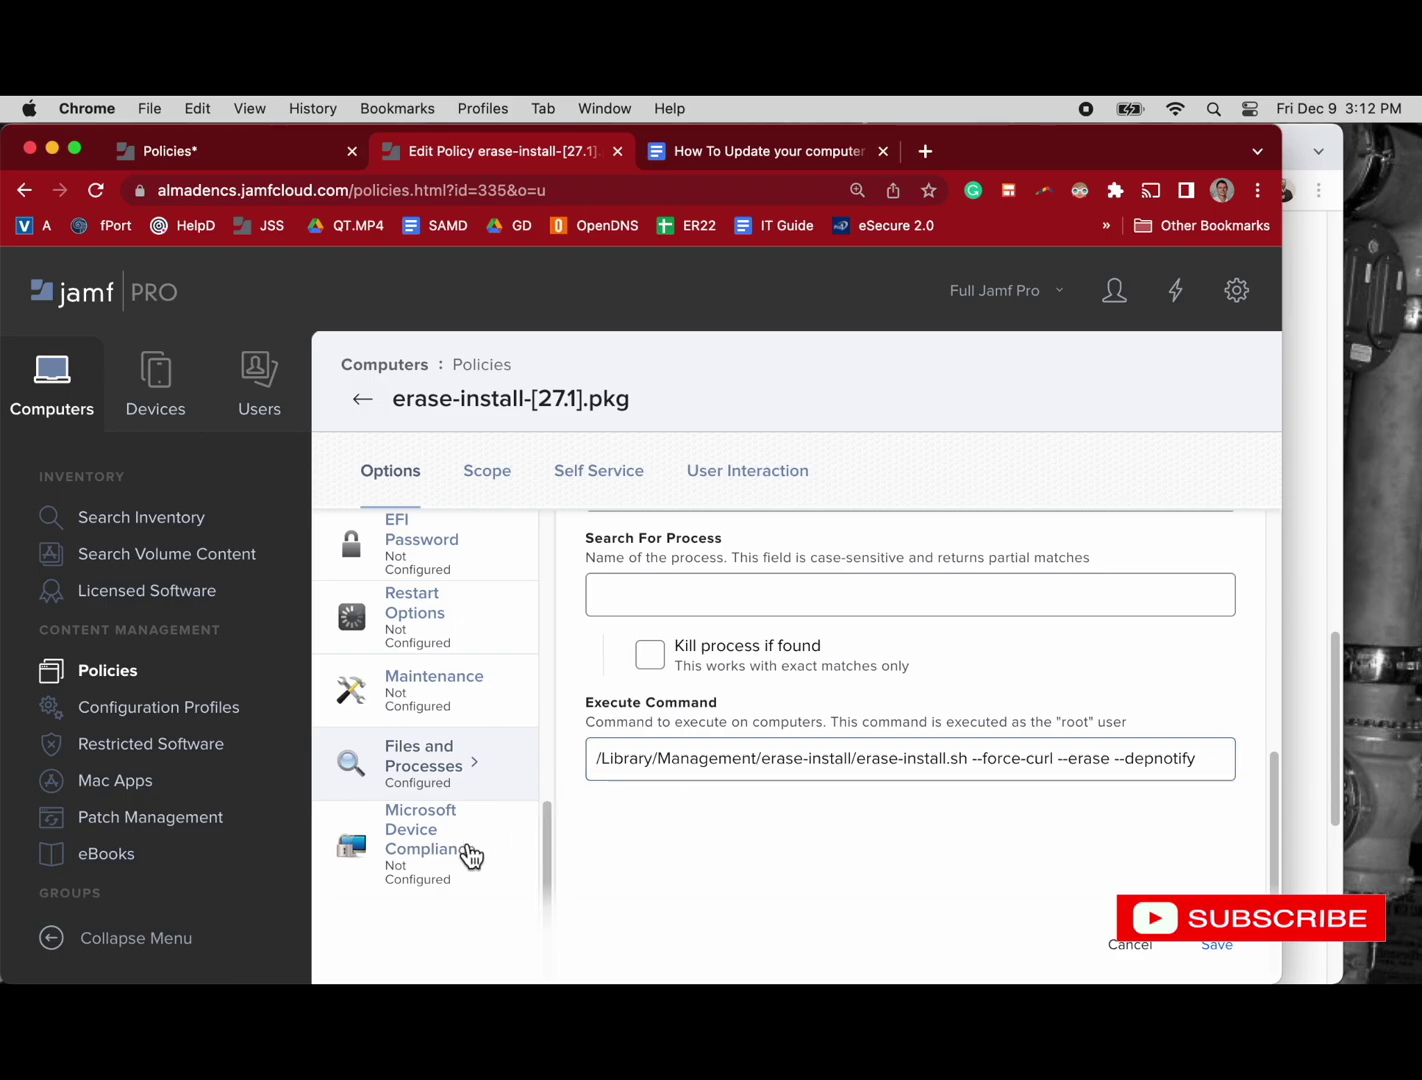
# Step: Glance at the policy's scope, then review its Self Service 'Proceed with care' erase warning
pyautogui.click(505, 495)
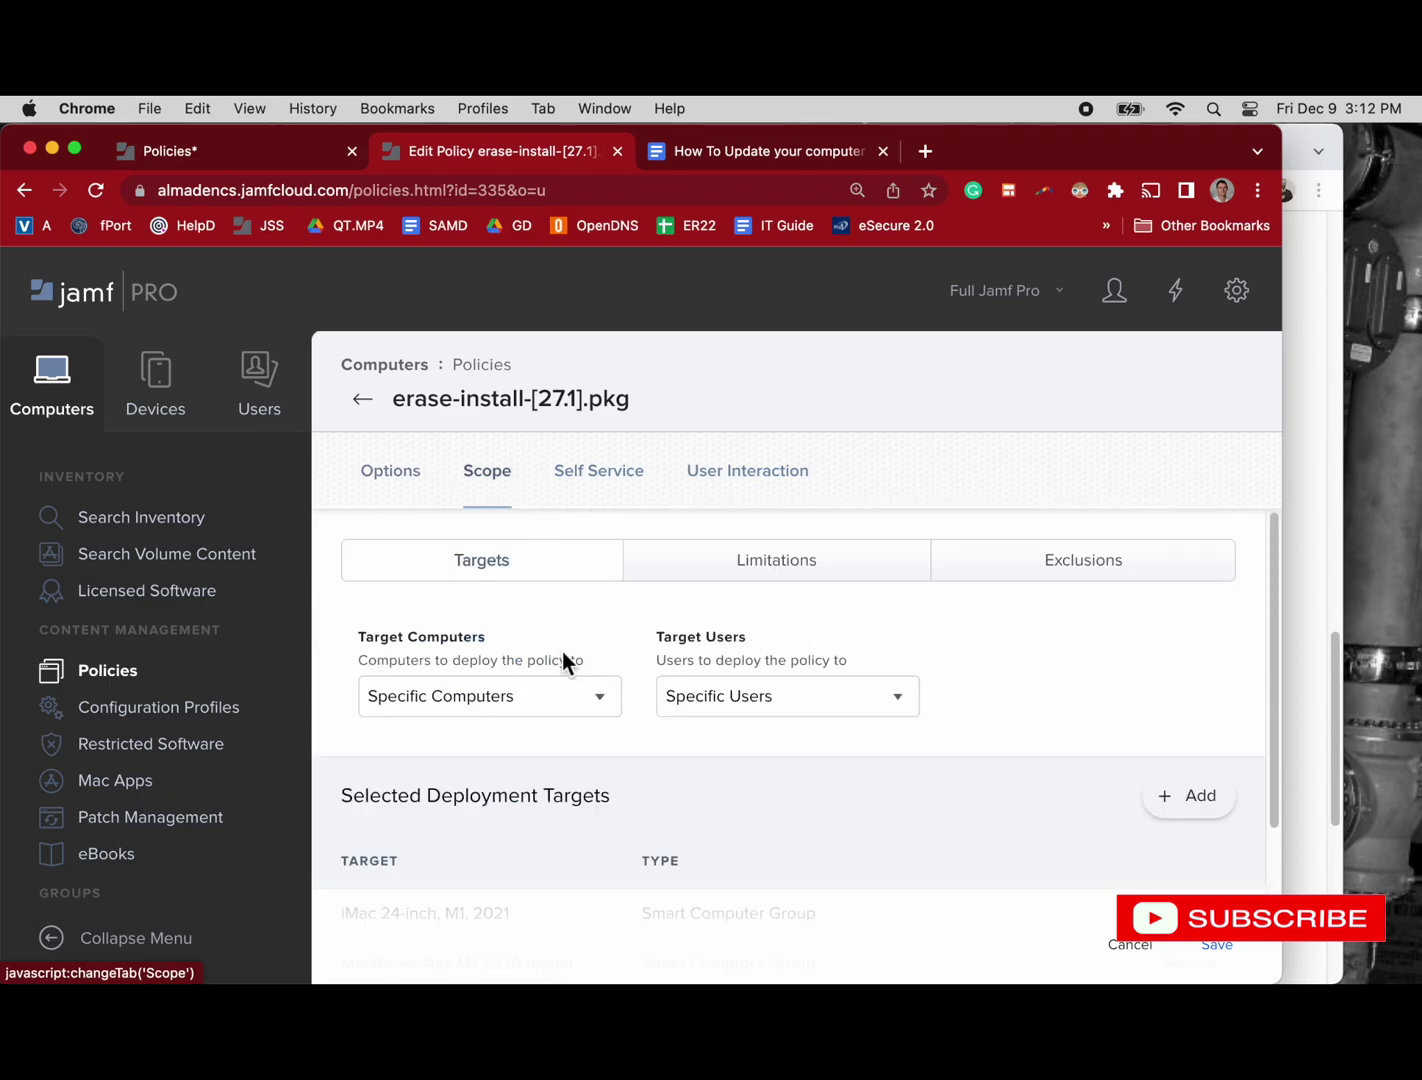
pyautogui.scroll(-3, 567, 746)
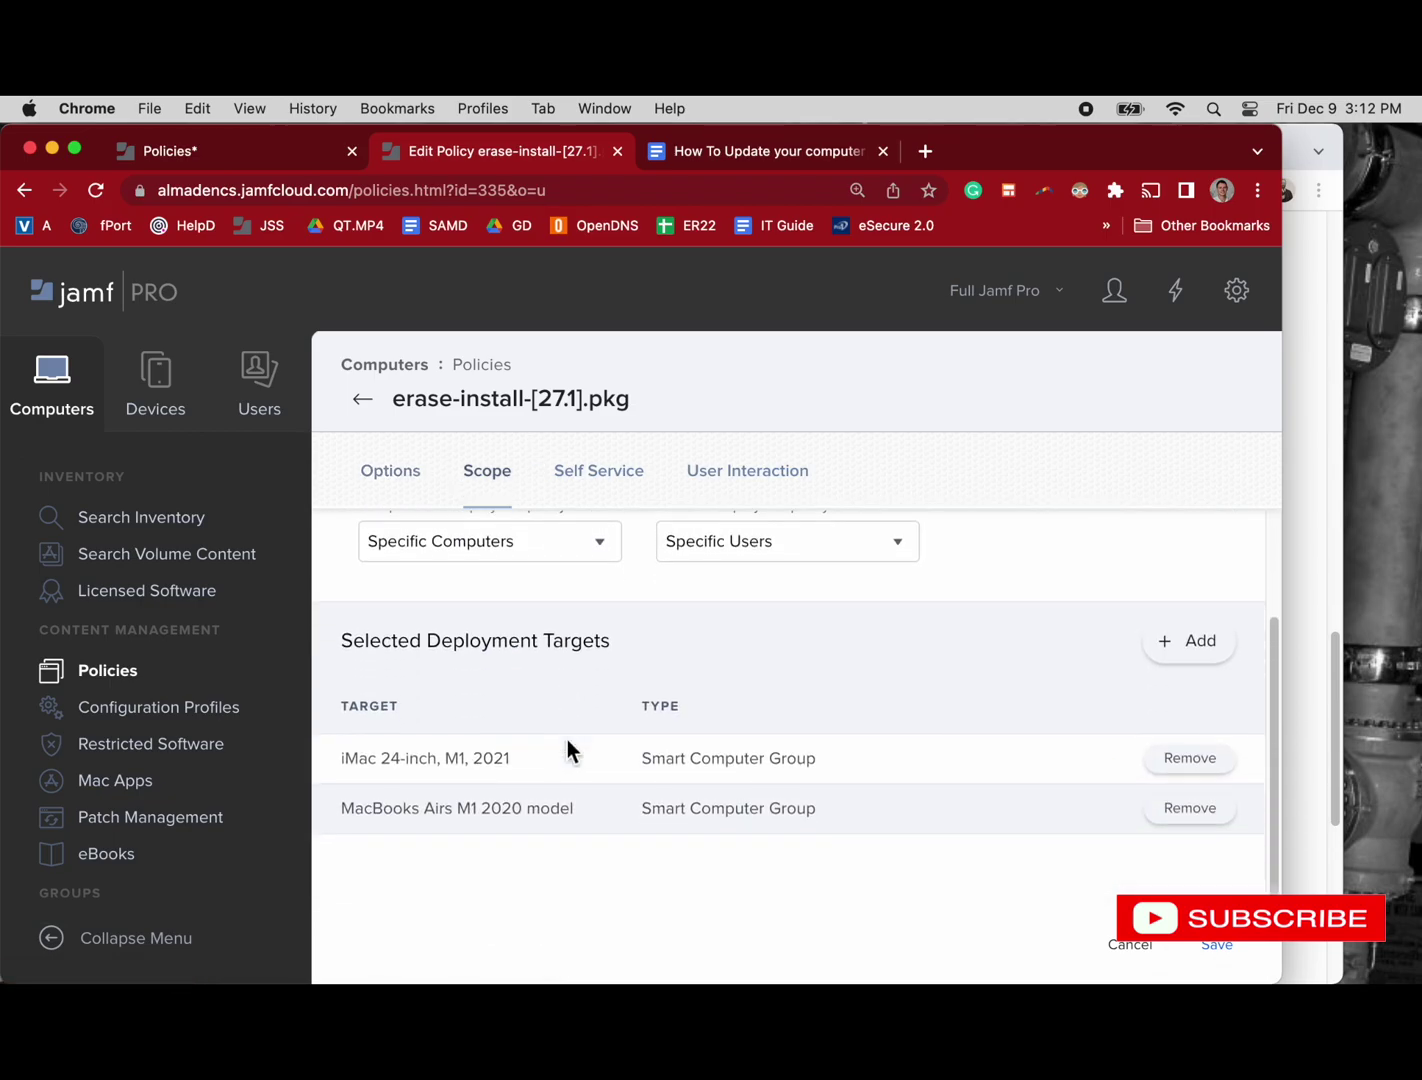
pyautogui.click(578, 477)
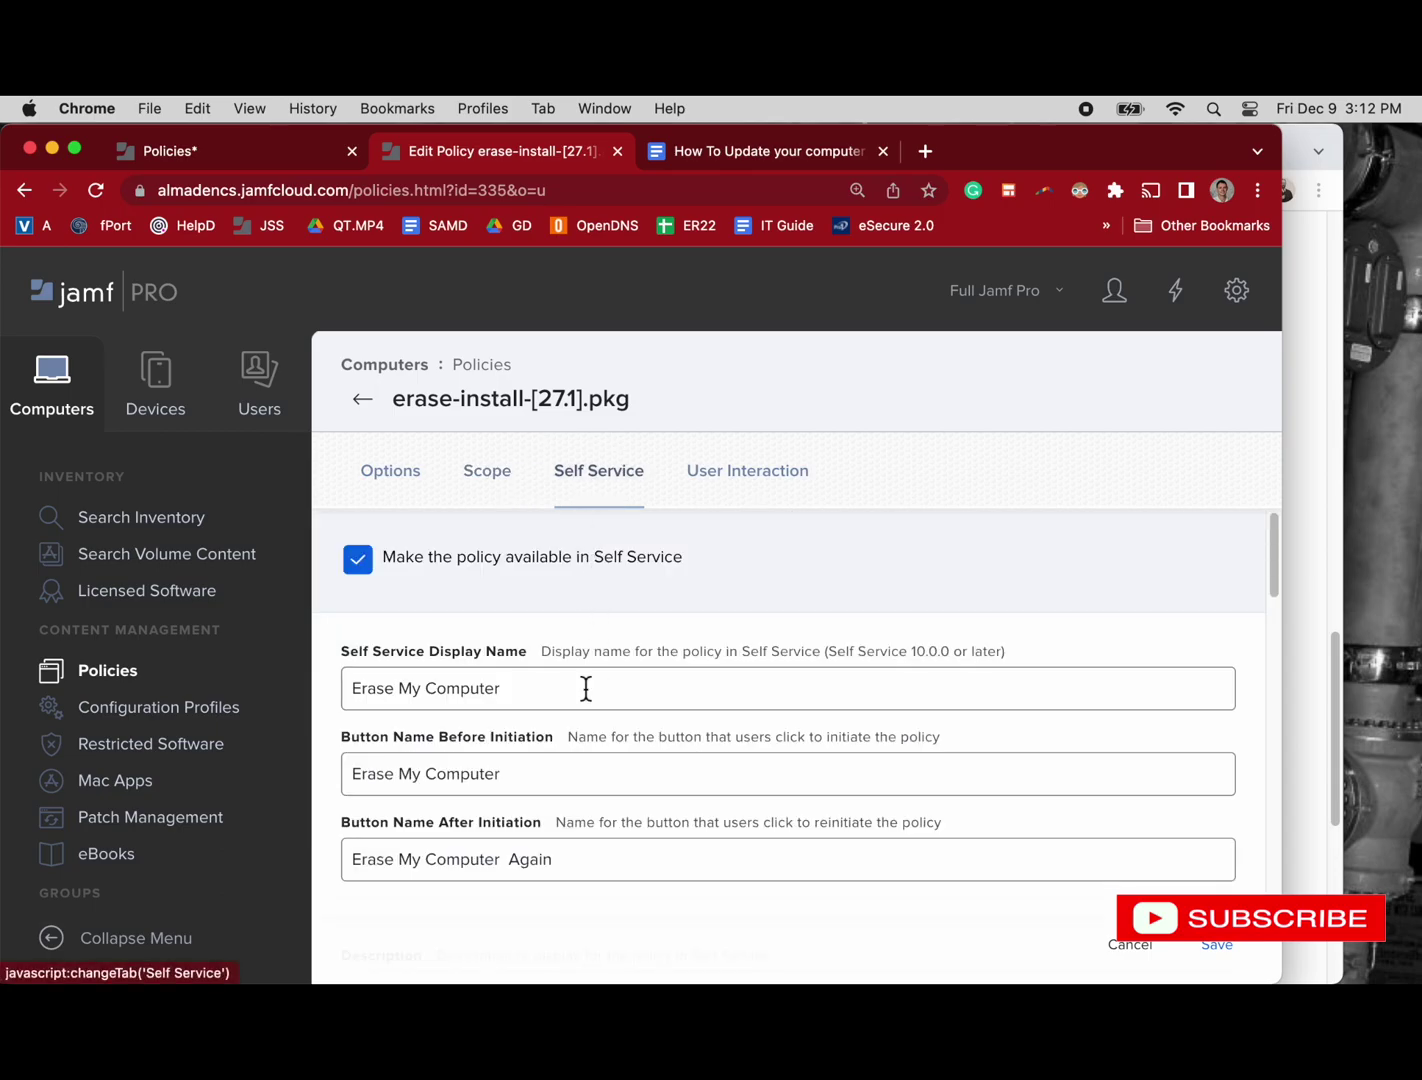
pyautogui.scroll(-1, 585, 706)
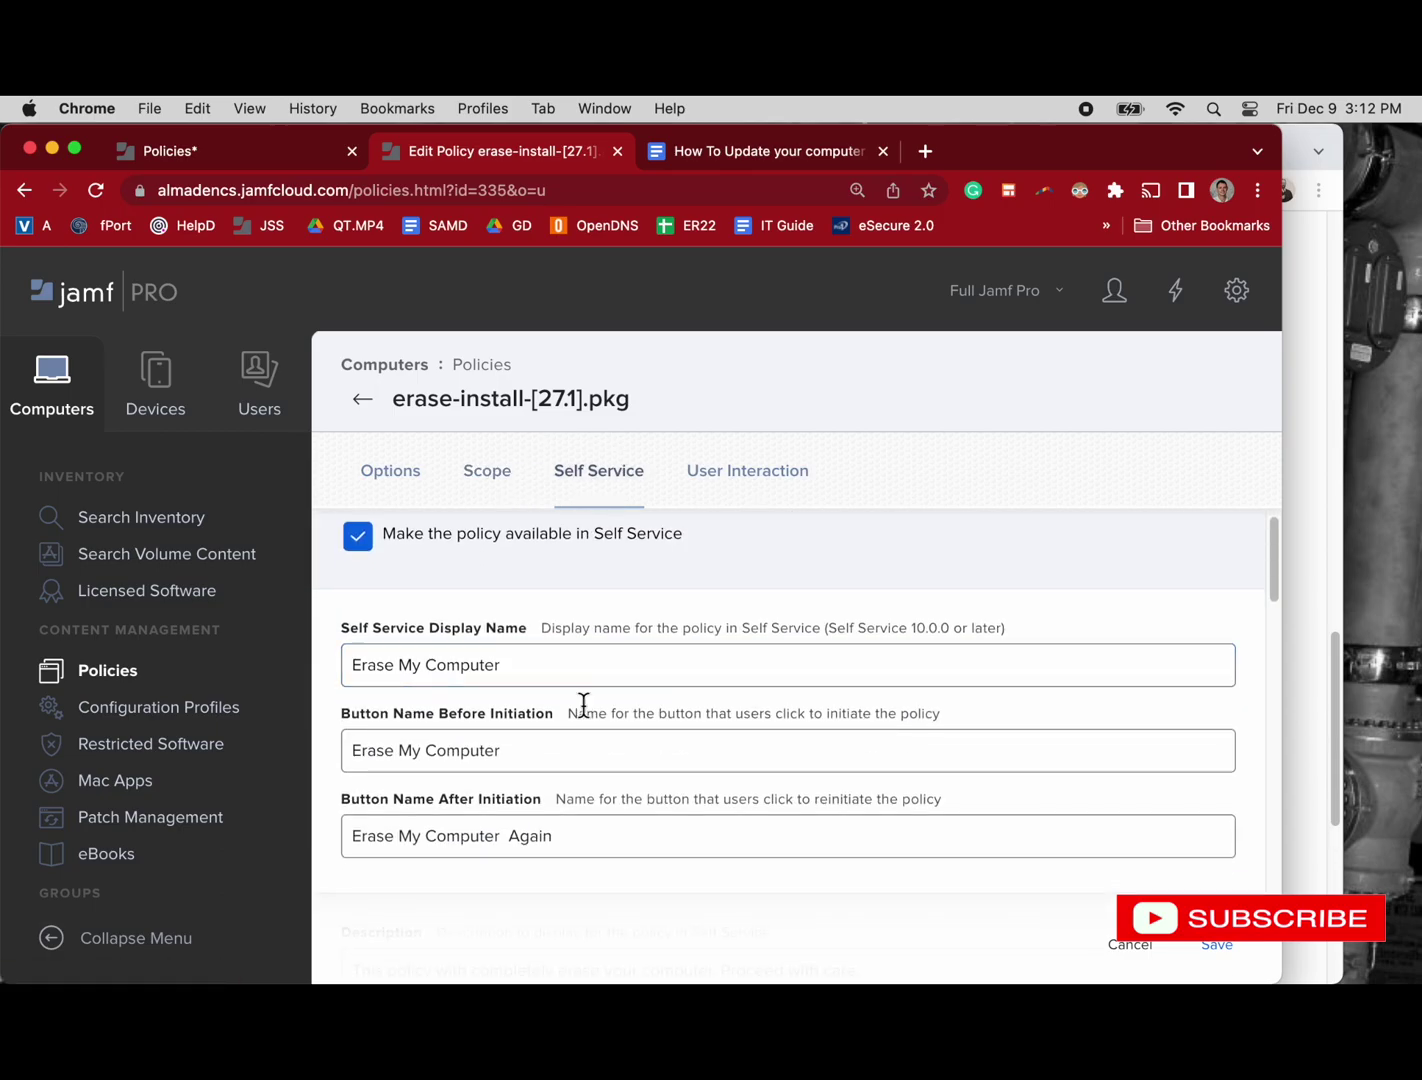
pyautogui.scroll(-2, 584, 706)
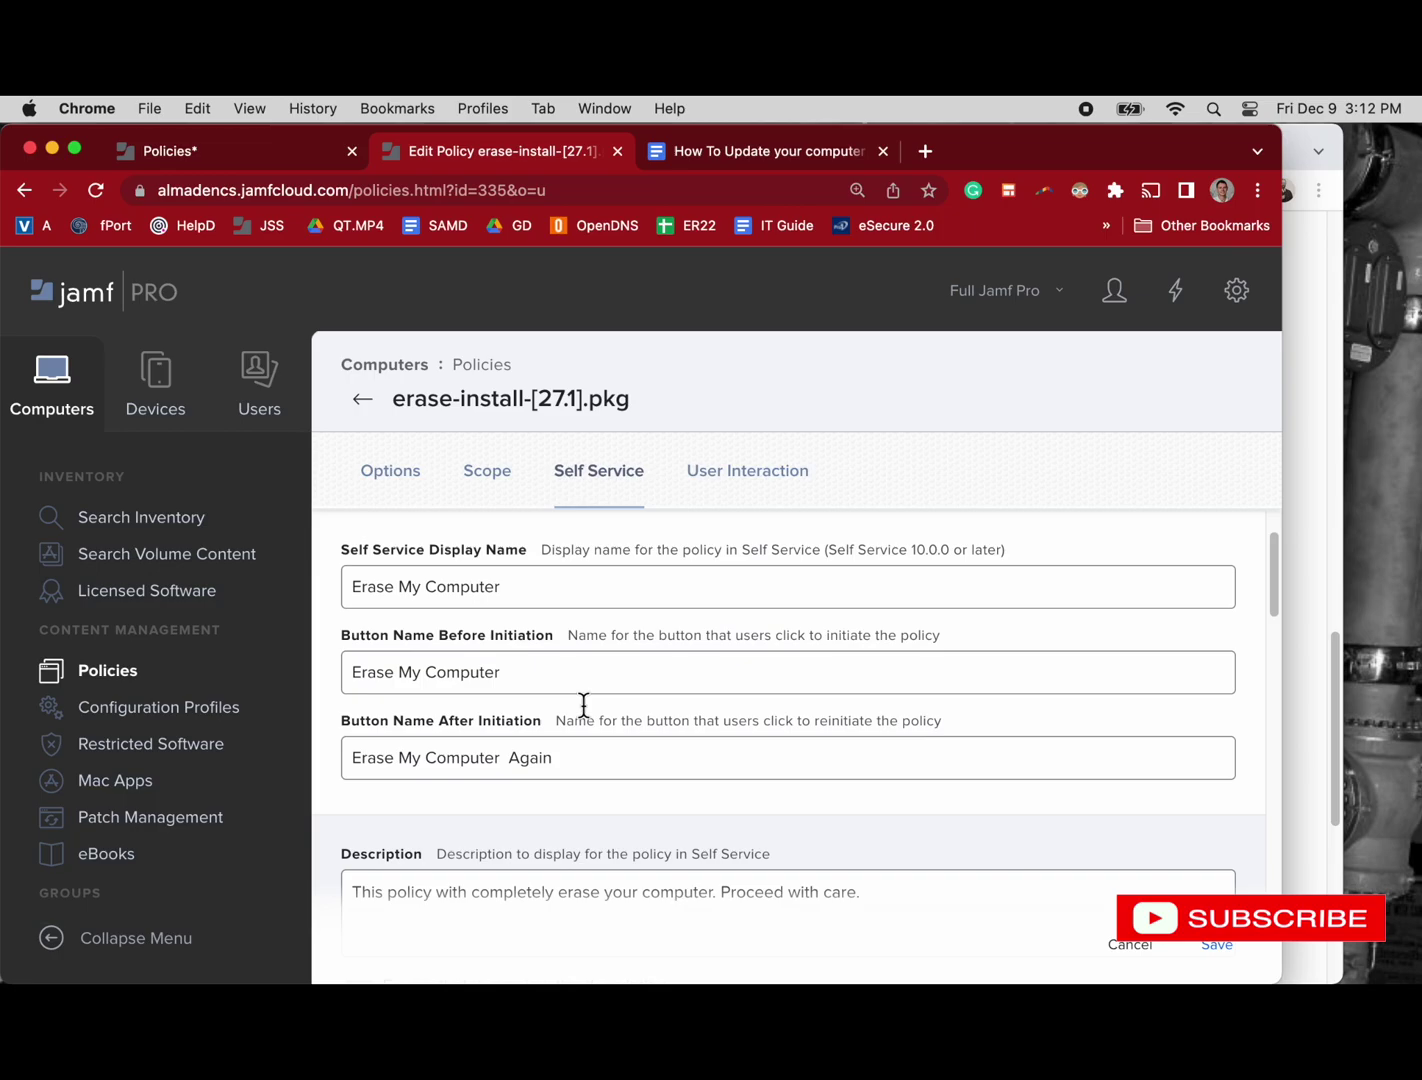
pyautogui.scroll(-3, 584, 706)
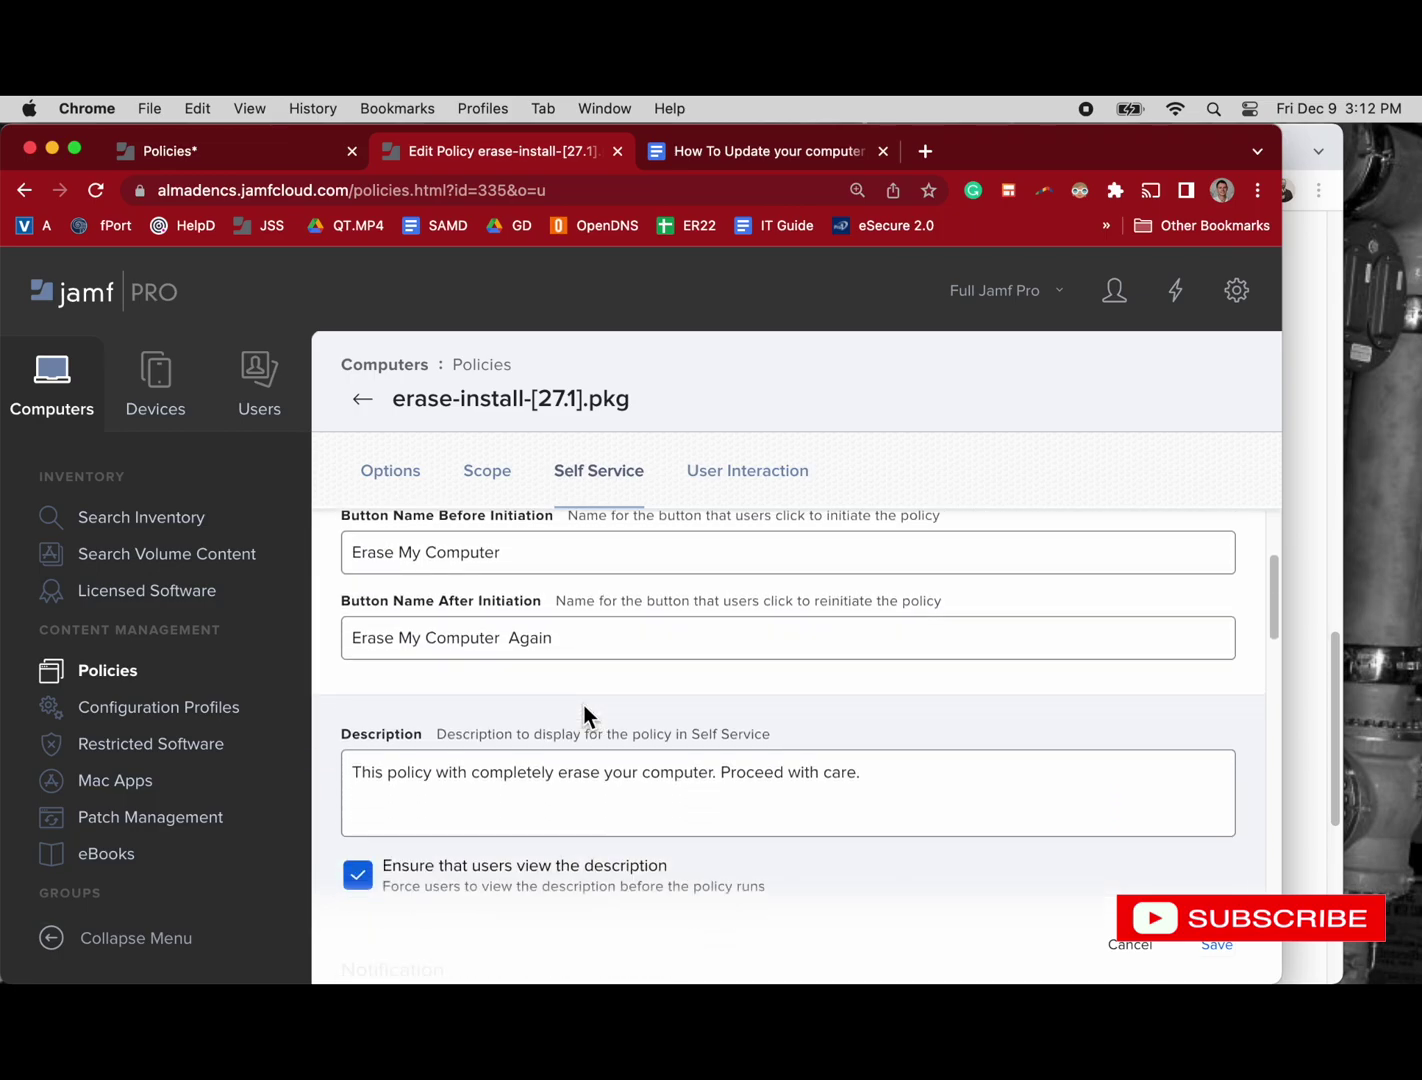
pyautogui.scroll(-1, 585, 705)
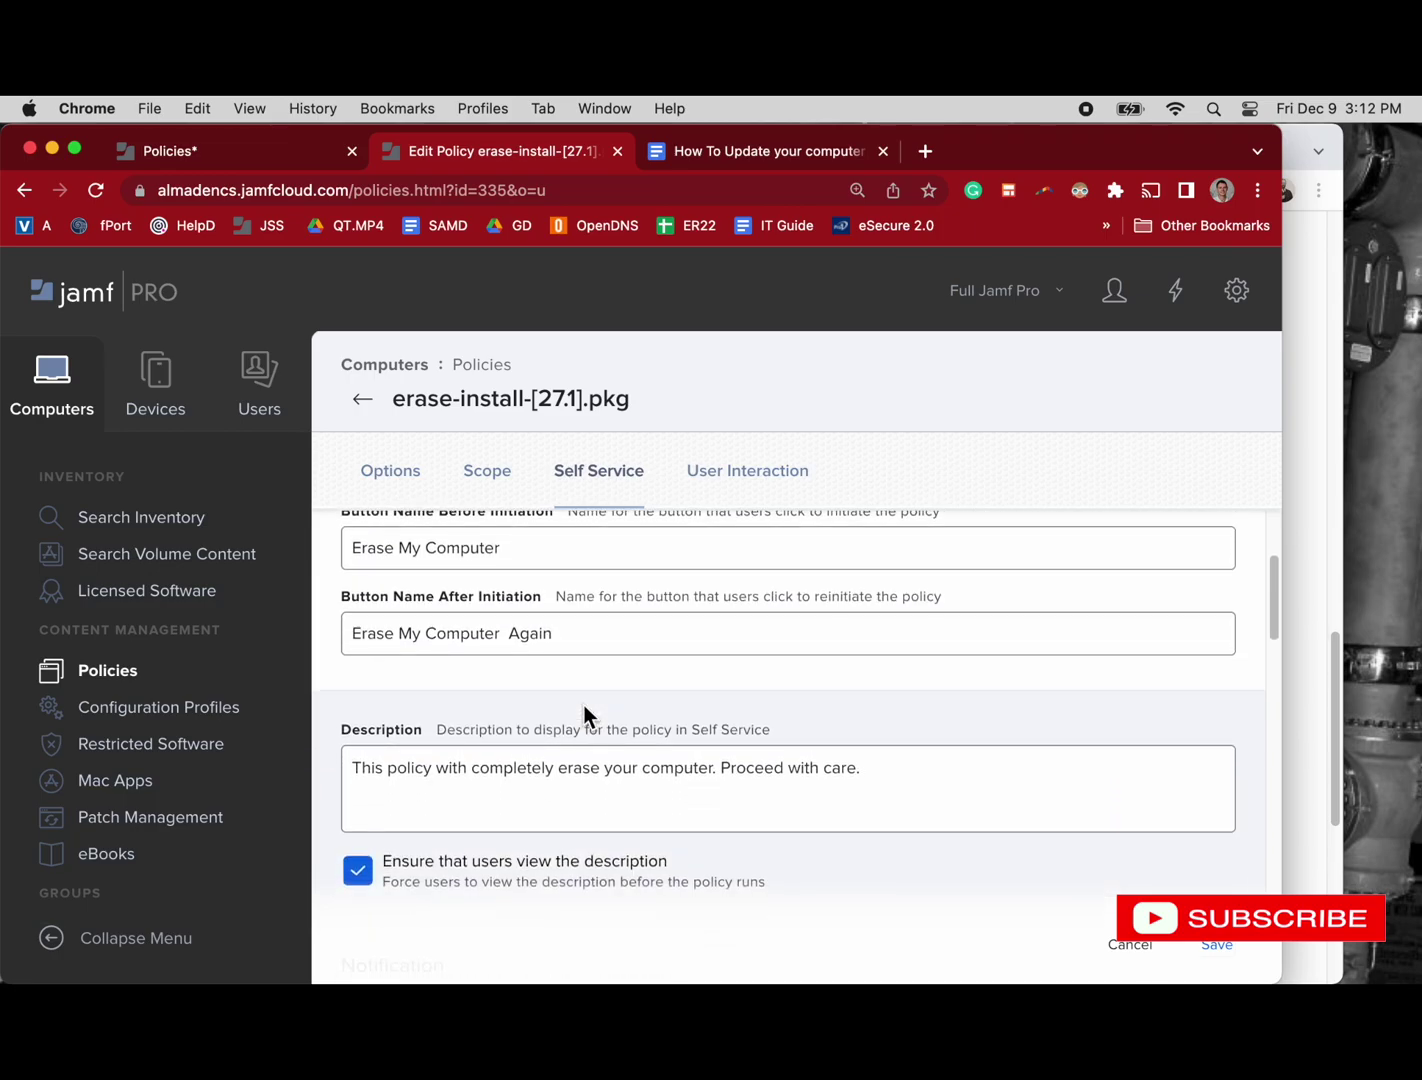
# Step: Continue down to the Utilities category and the id=335 installation and description URLs
pyautogui.scroll(3, 584, 706)
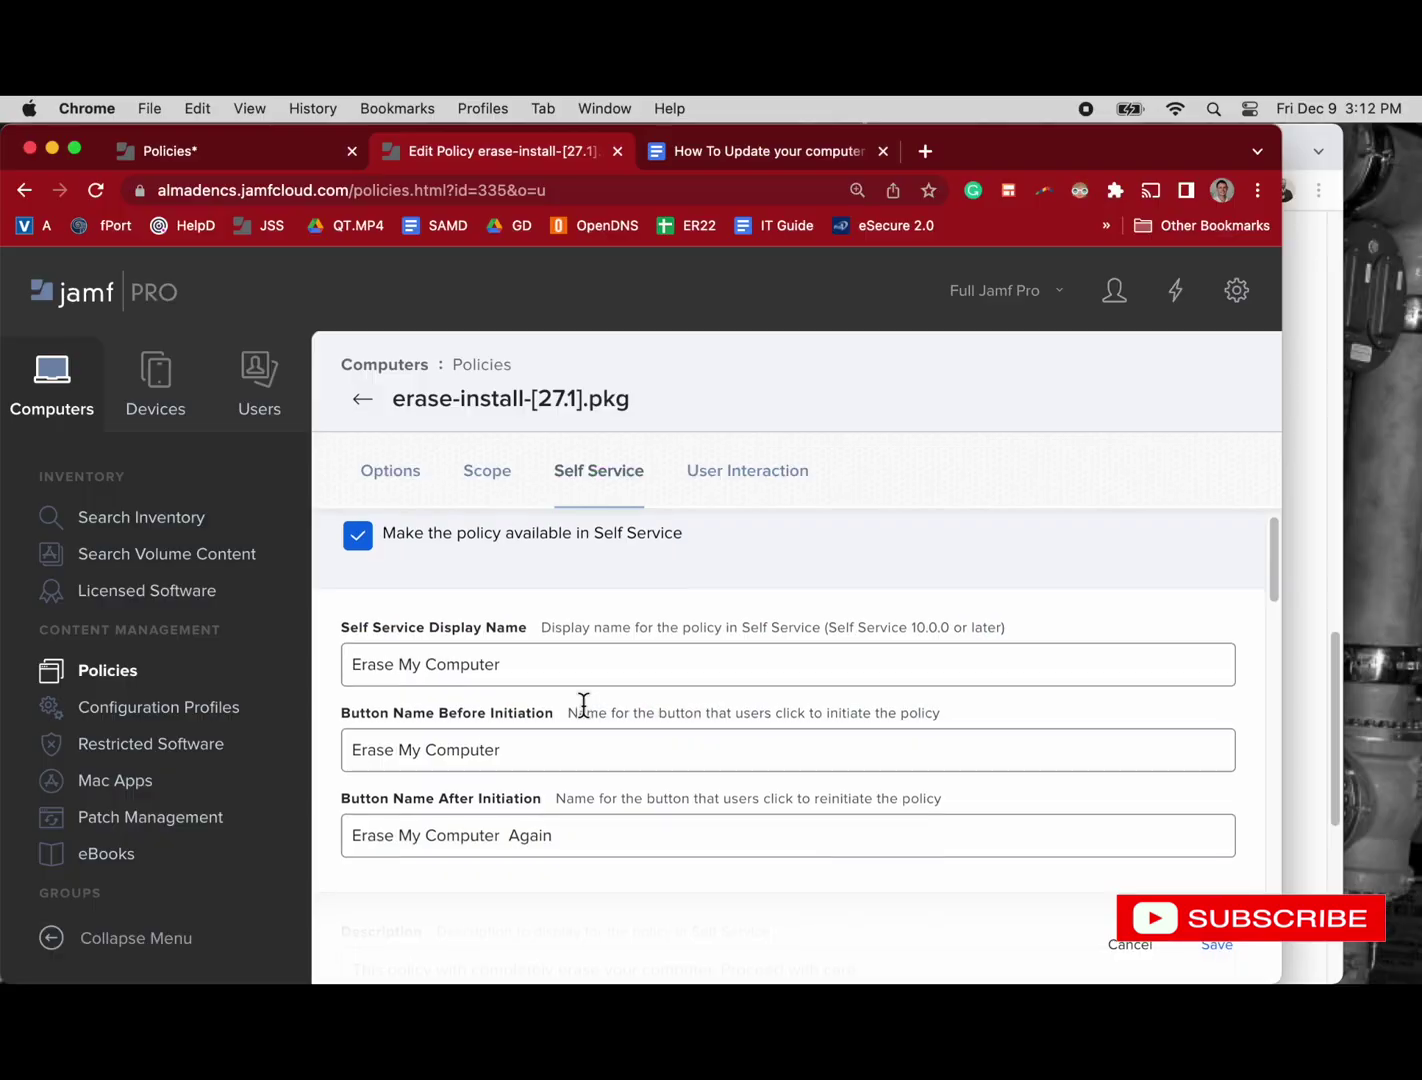
pyautogui.scroll(-3, 585, 705)
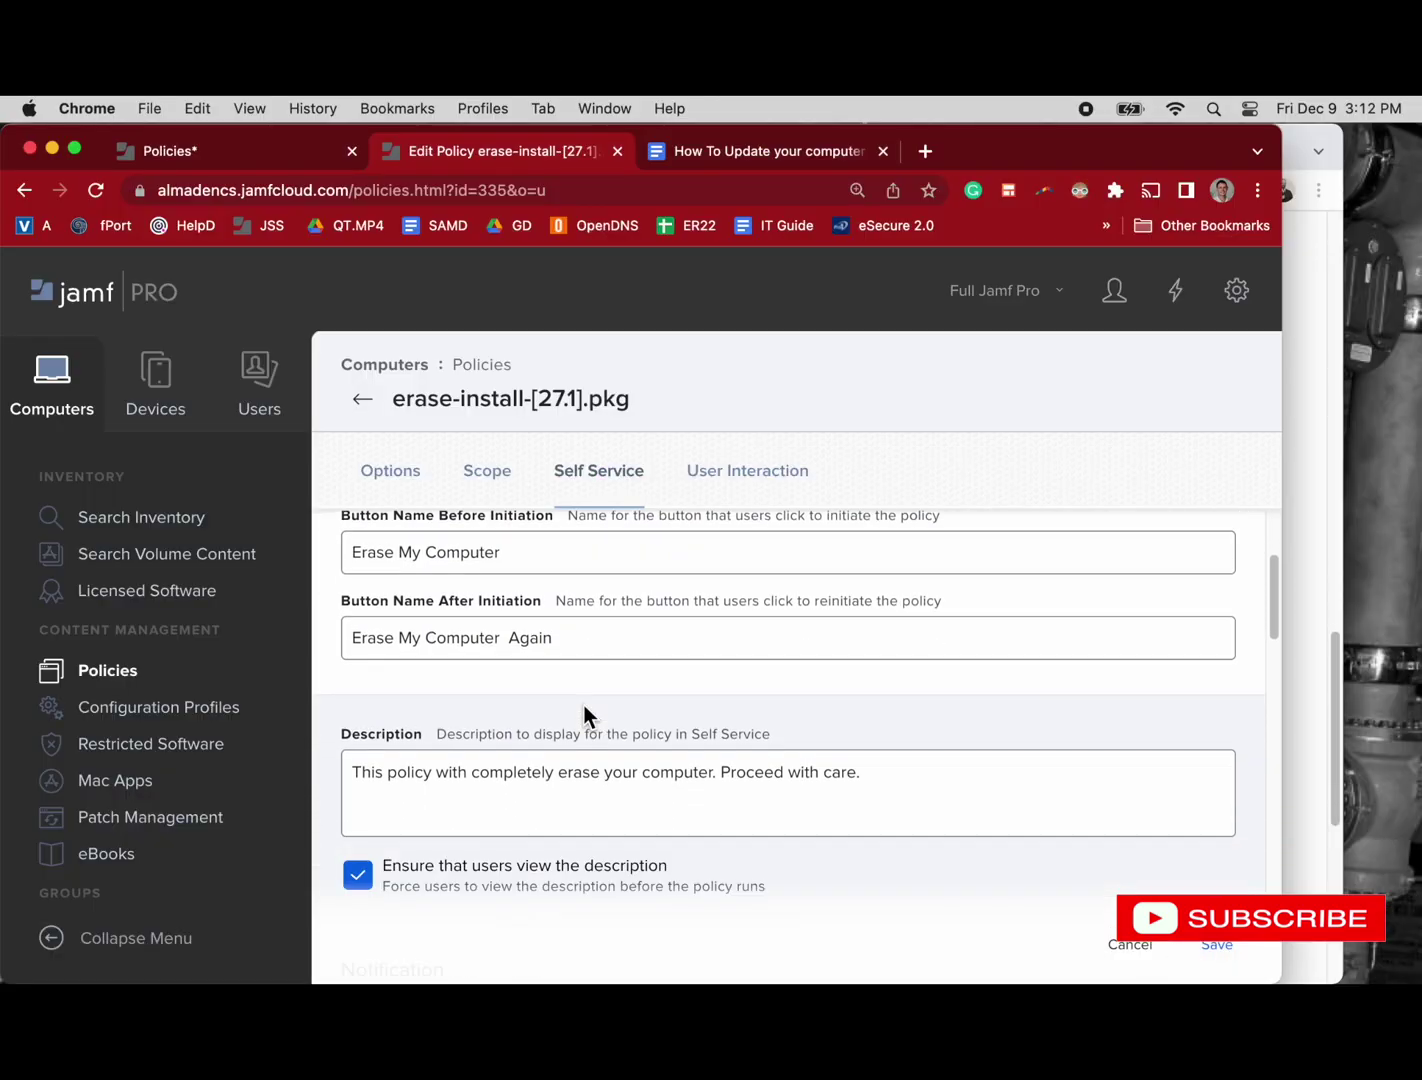
pyautogui.scroll(-1, 585, 705)
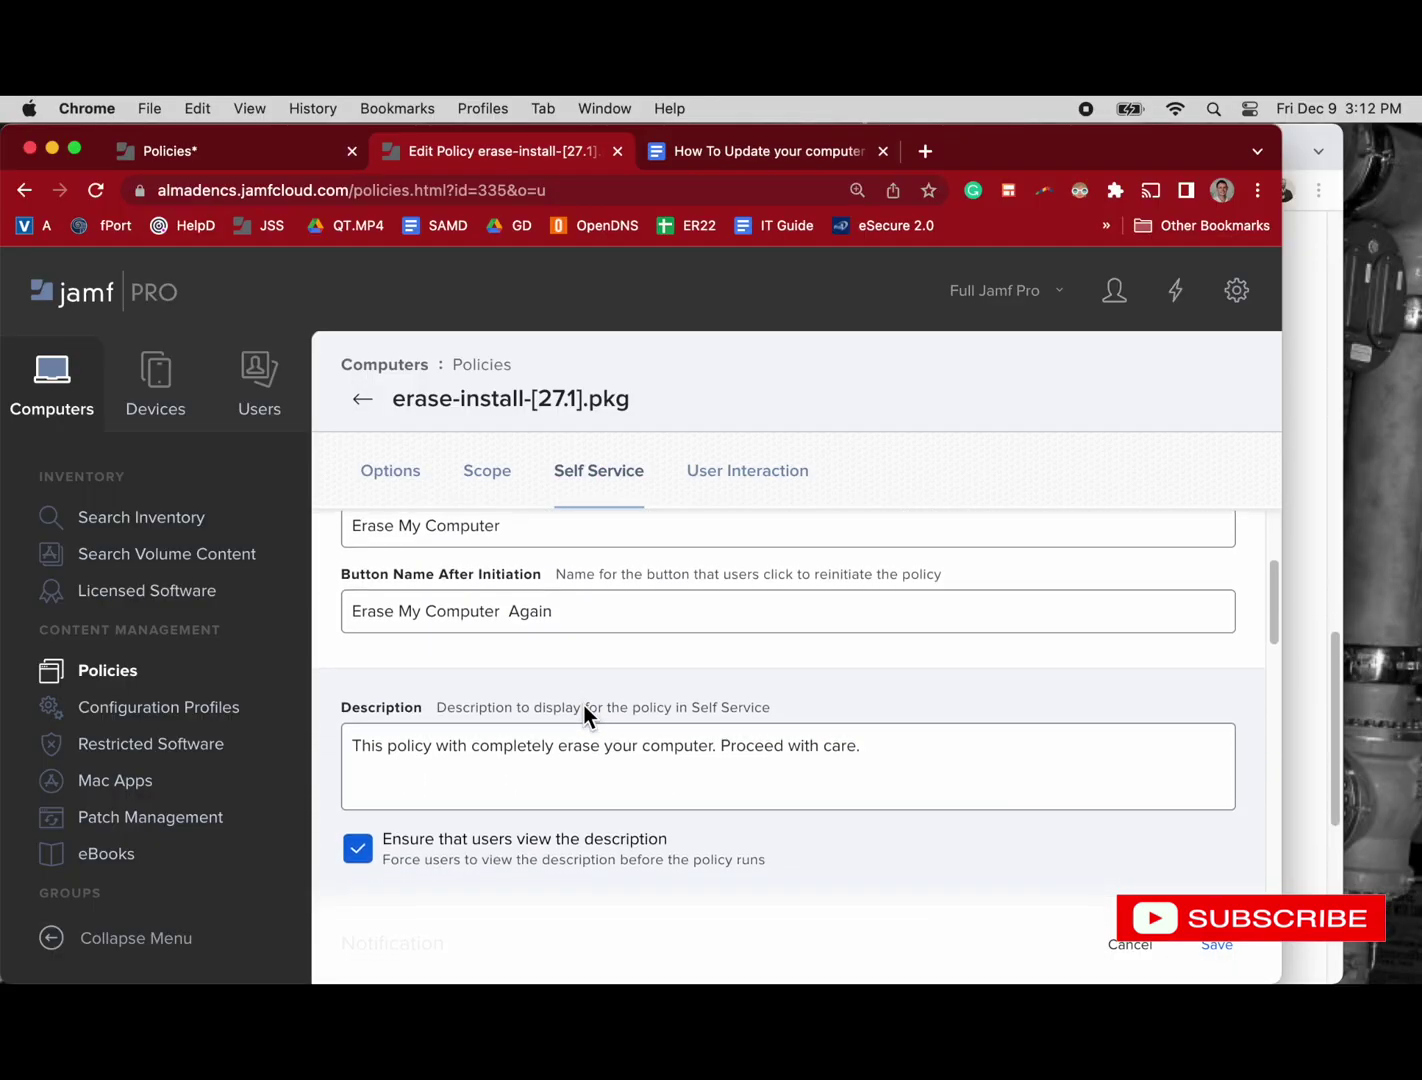
pyautogui.scroll(-2, 584, 706)
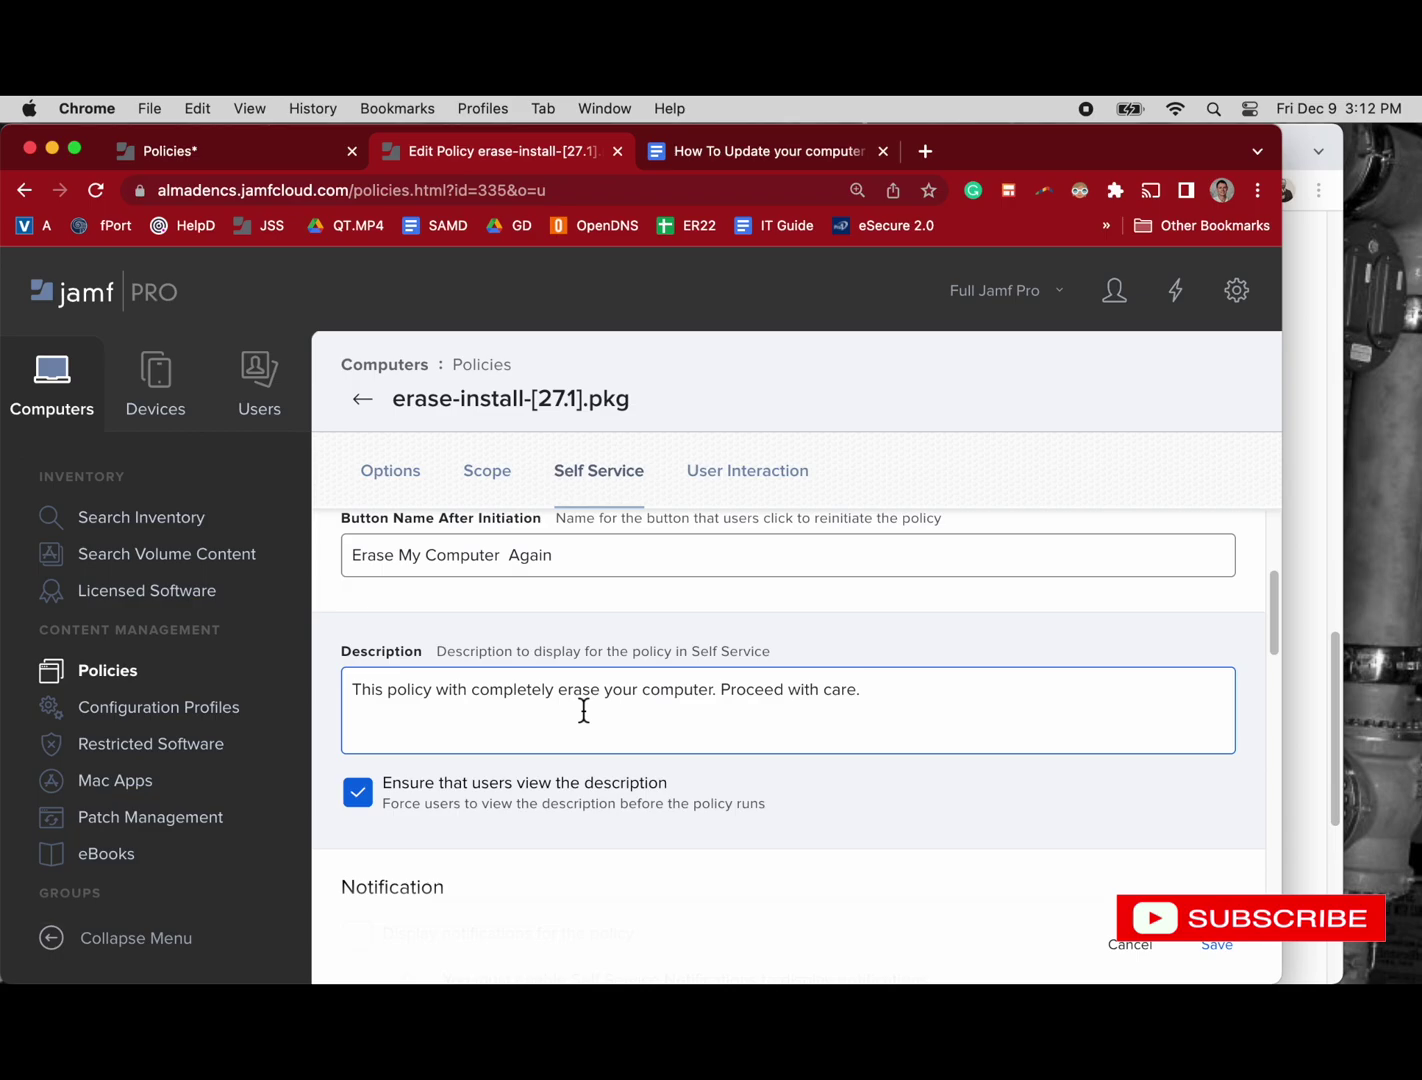
pyautogui.scroll(-3, 536, 745)
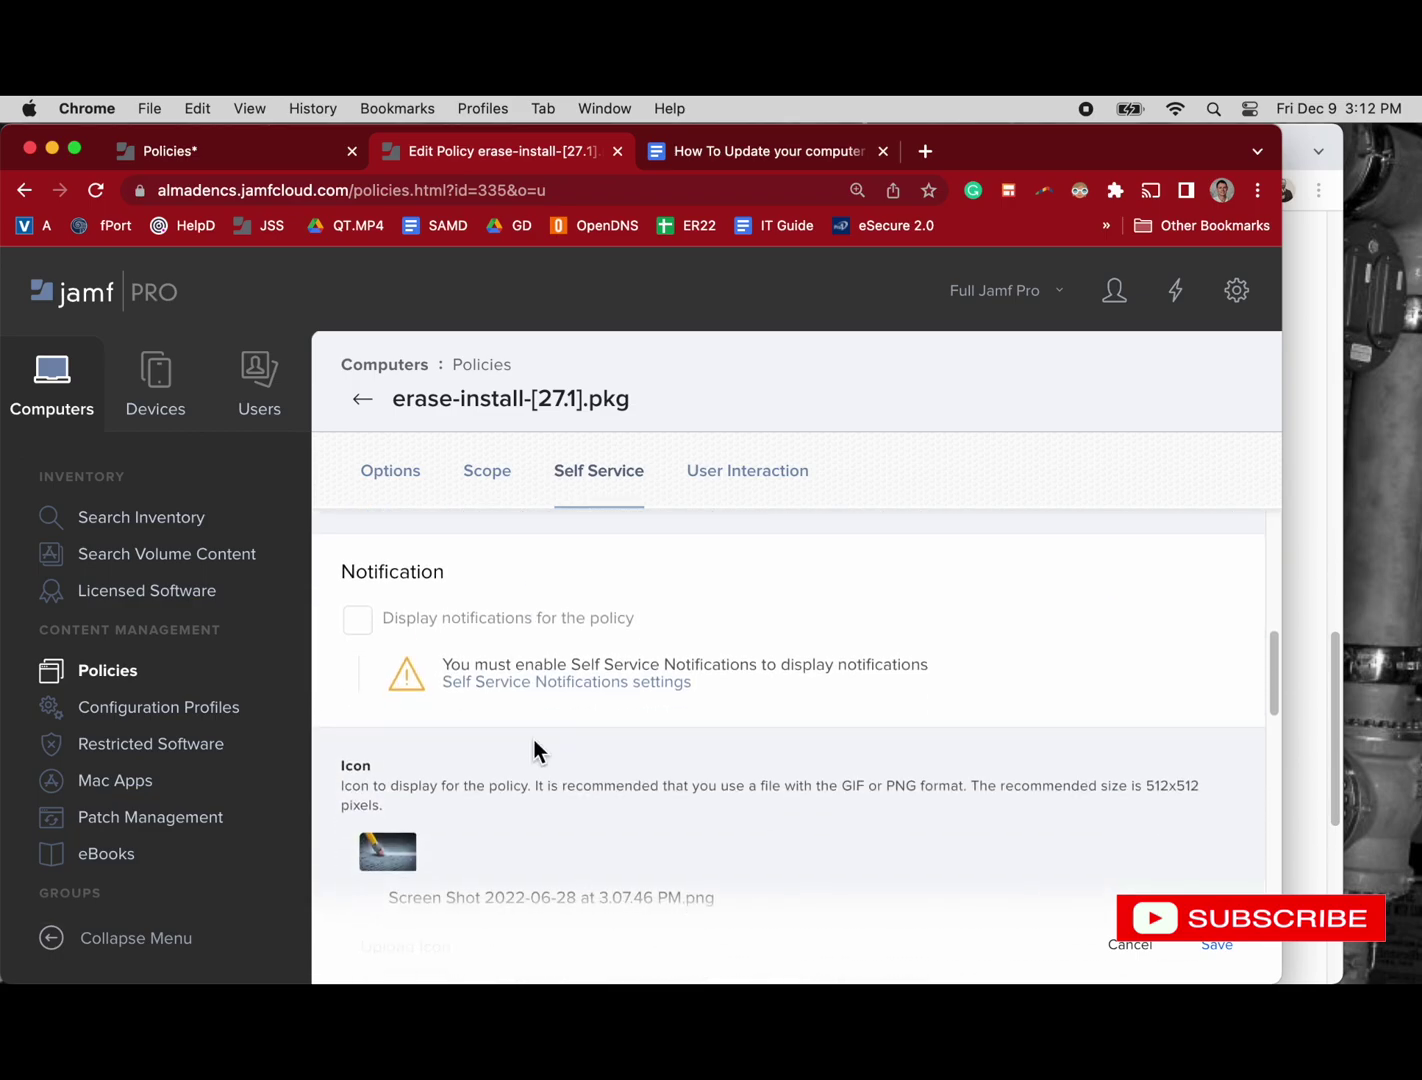
pyautogui.scroll(-3, 535, 745)
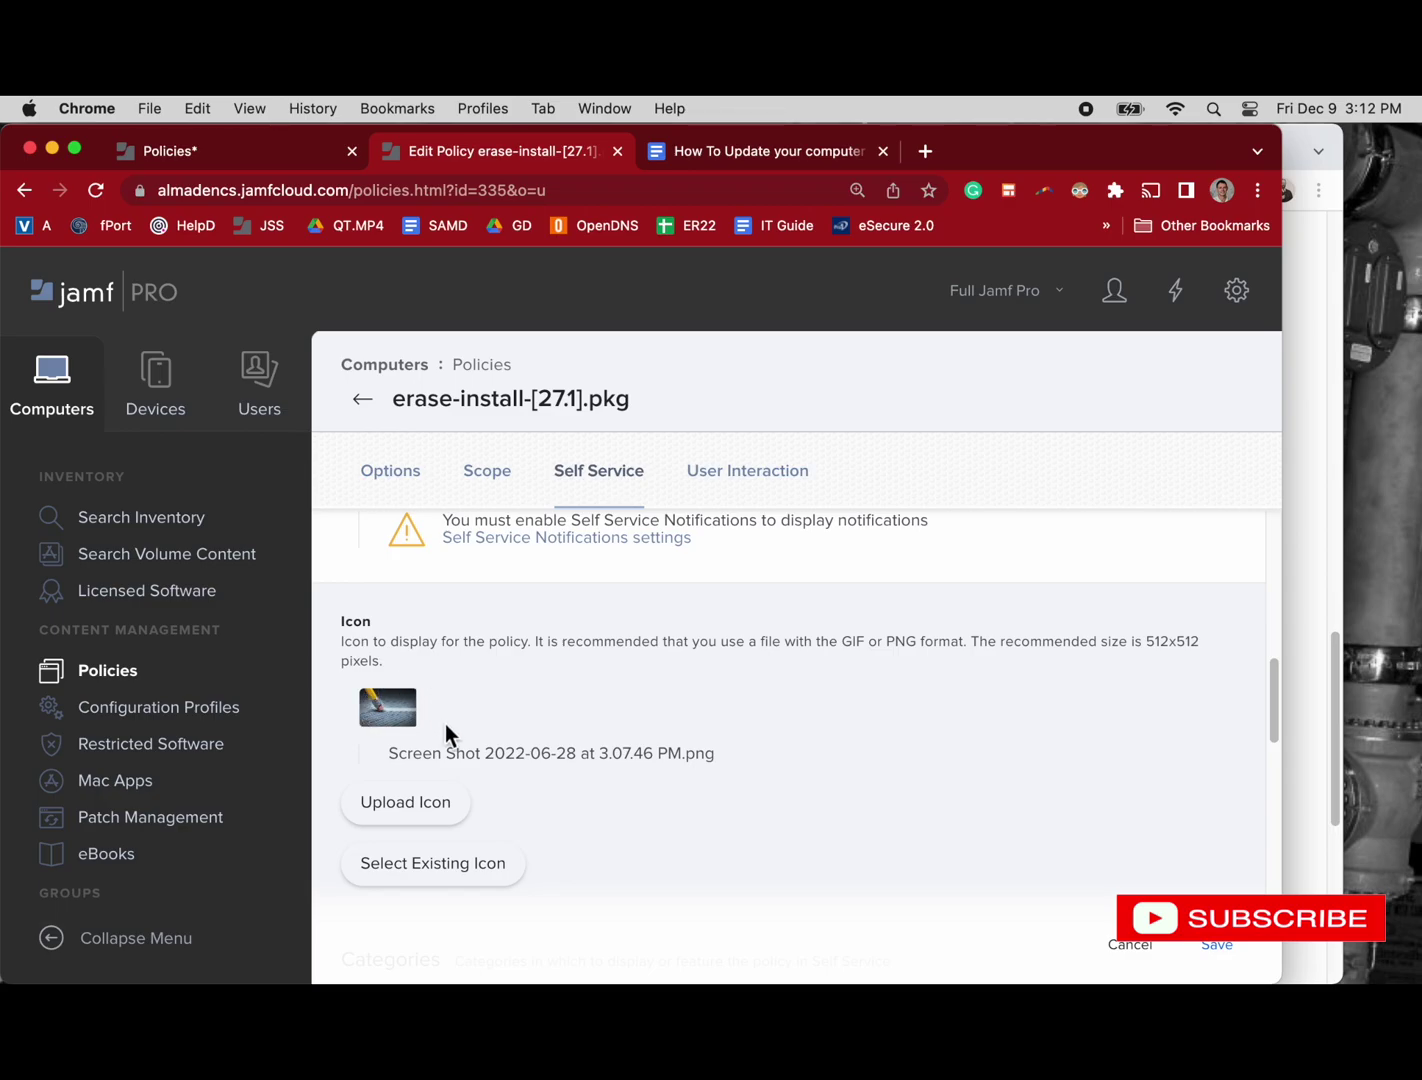
pyautogui.scroll(-6, 451, 750)
pyautogui.scroll(-8, 460, 778)
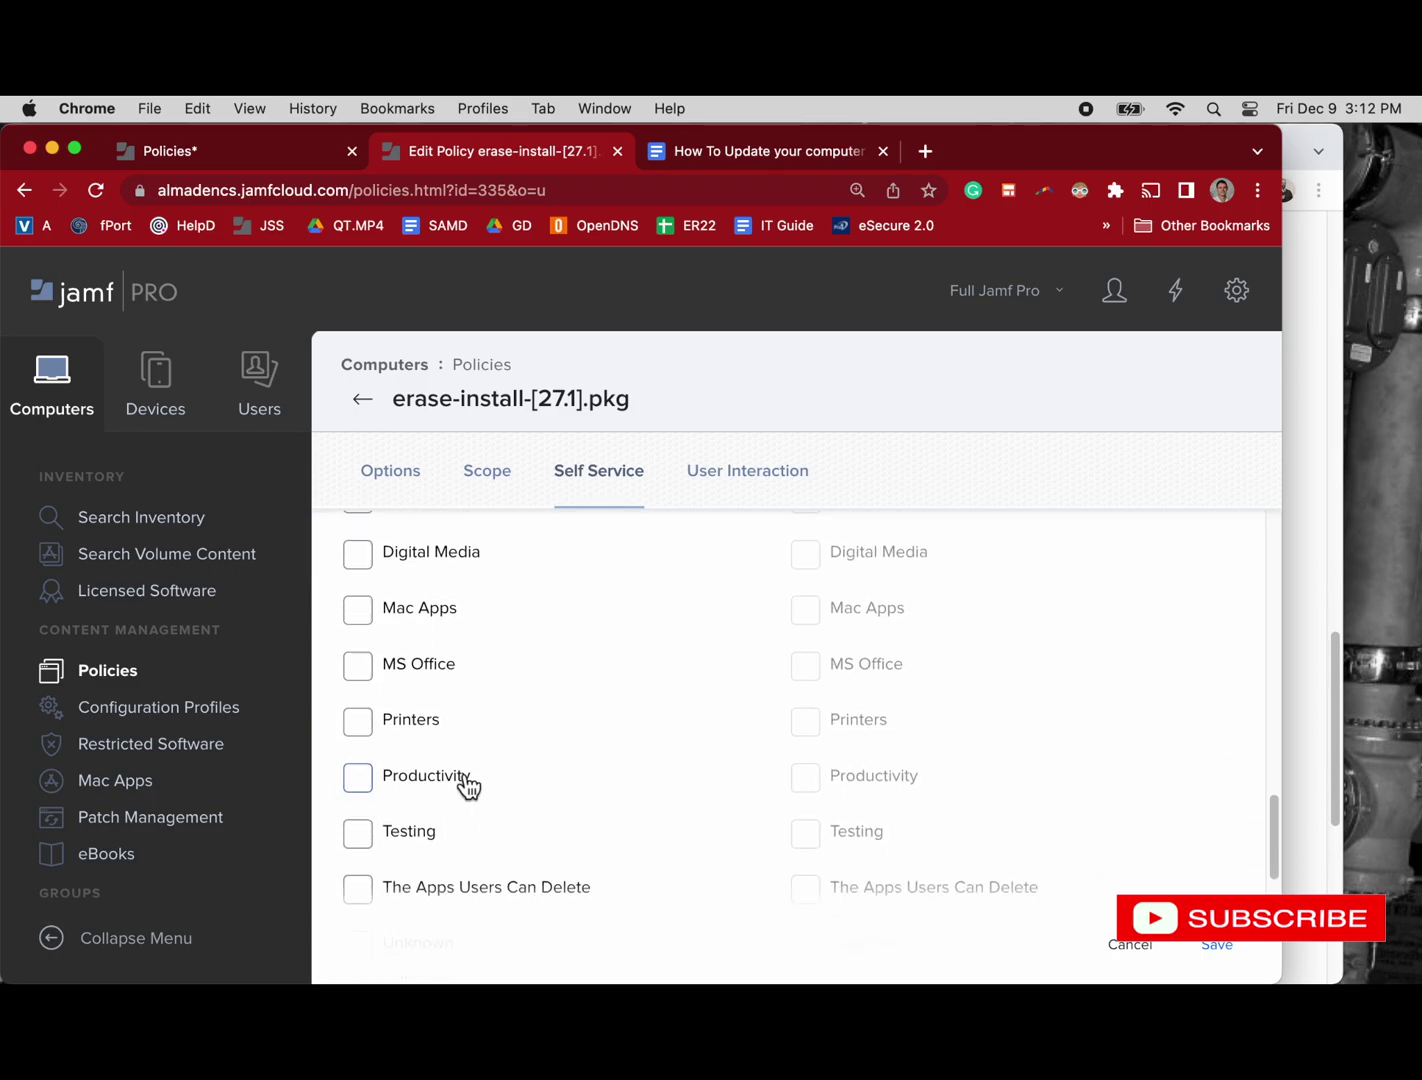
pyautogui.scroll(-5, 466, 787)
pyautogui.scroll(-4, 467, 786)
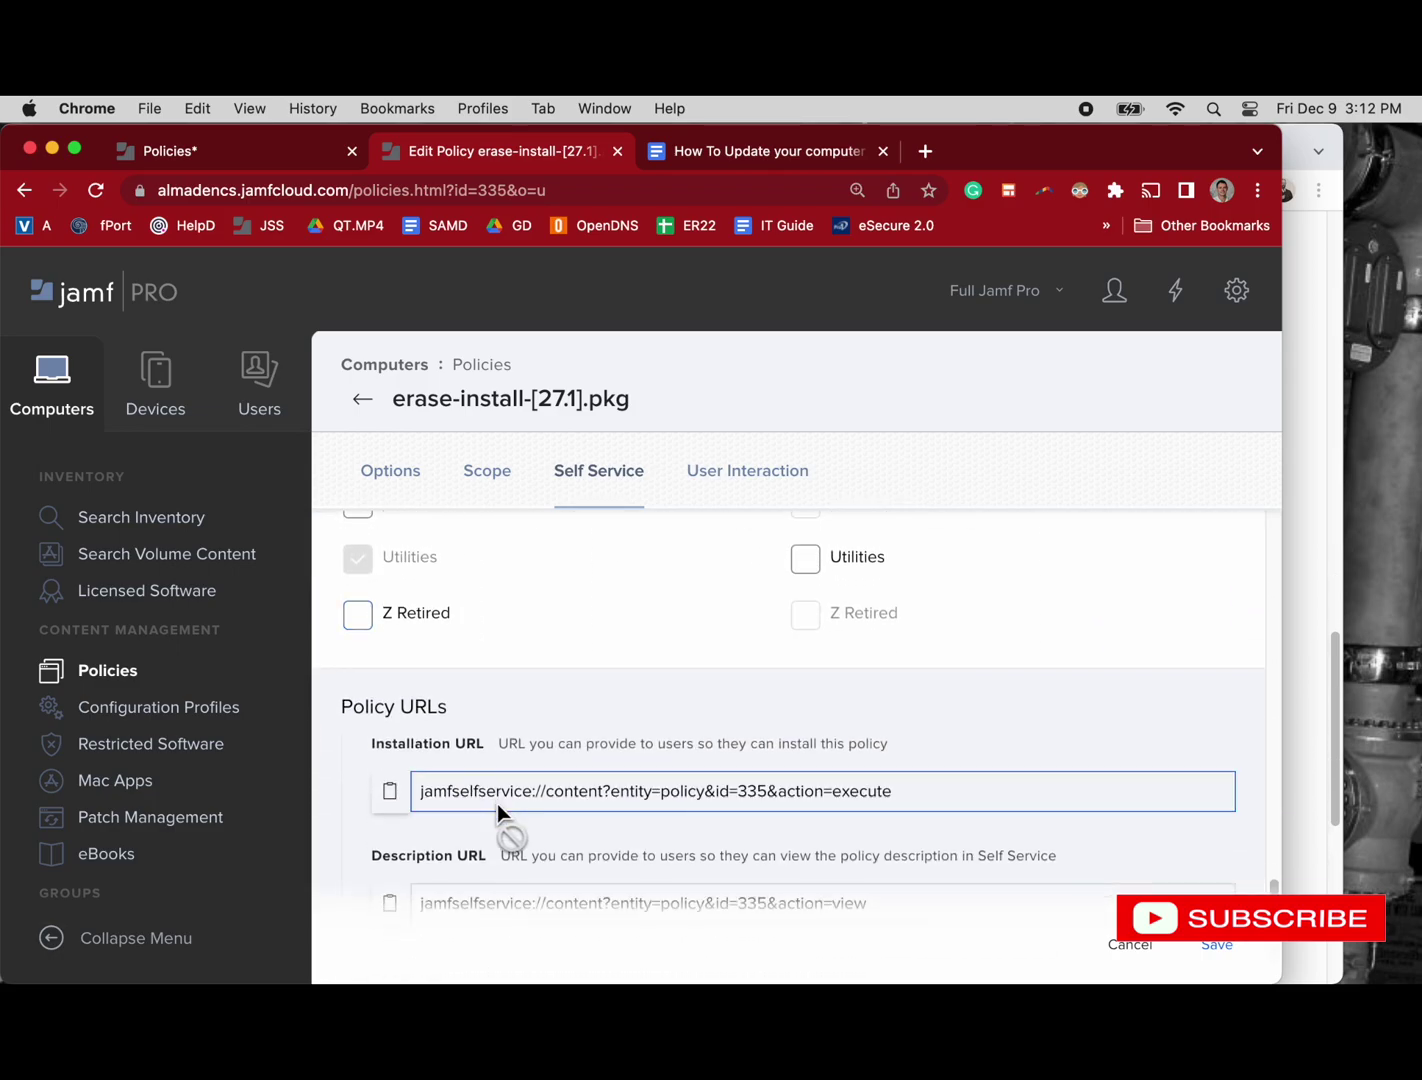
pyautogui.scroll(-2, 496, 806)
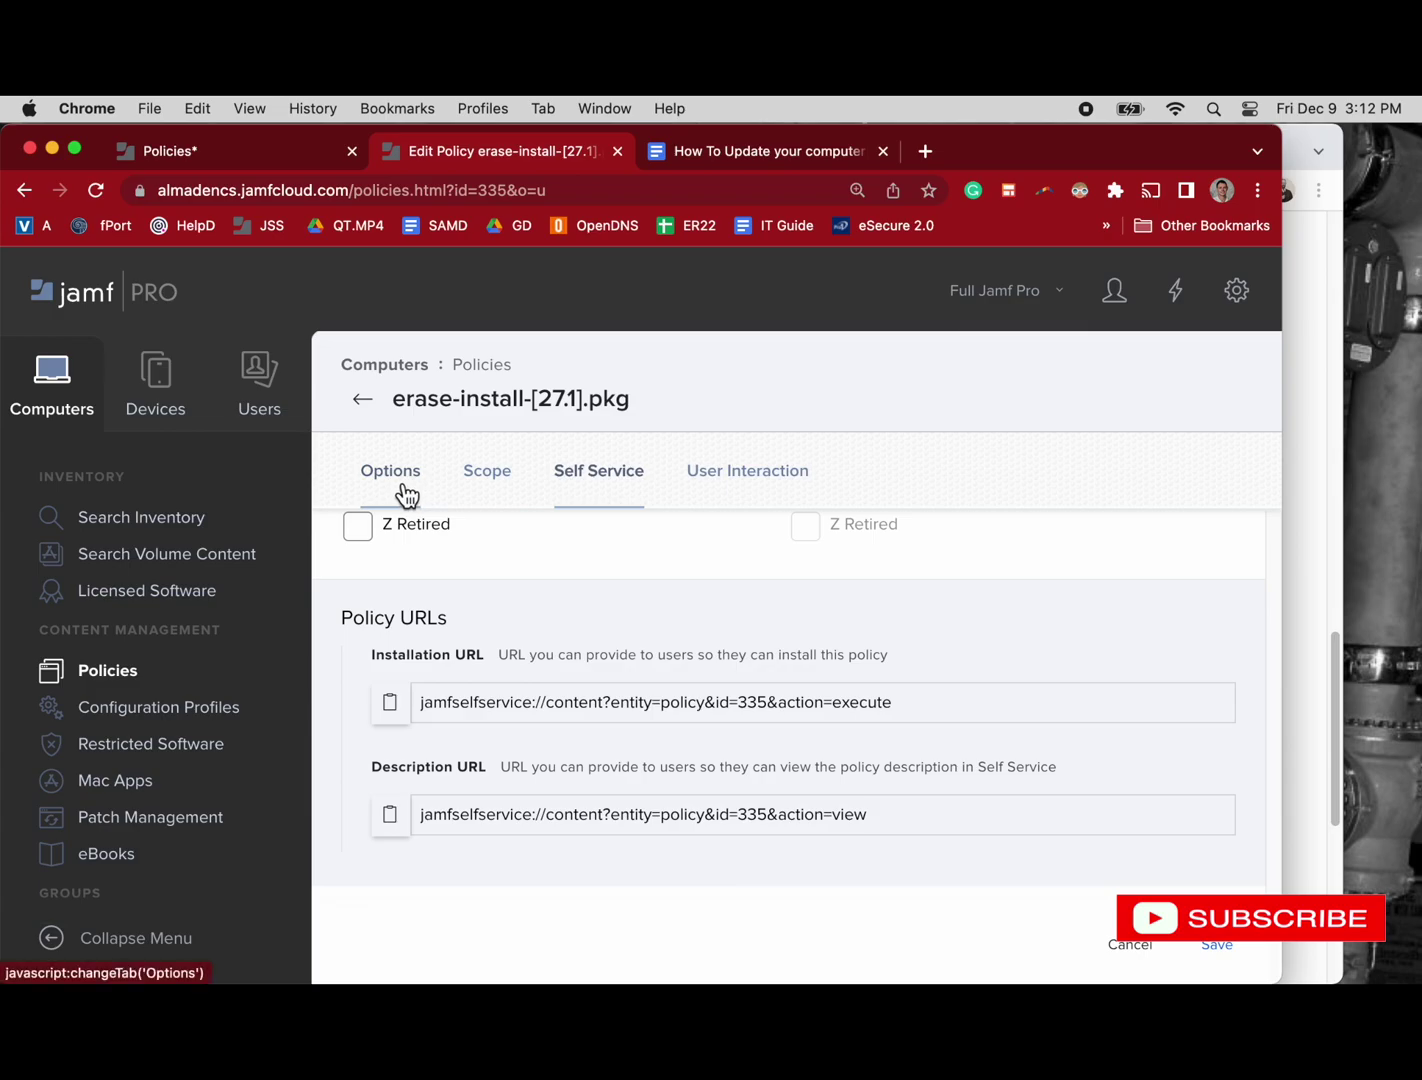
# Step: Check the policy's scope targets, then go back to Options down to Files and Processes
pyautogui.click(477, 478)
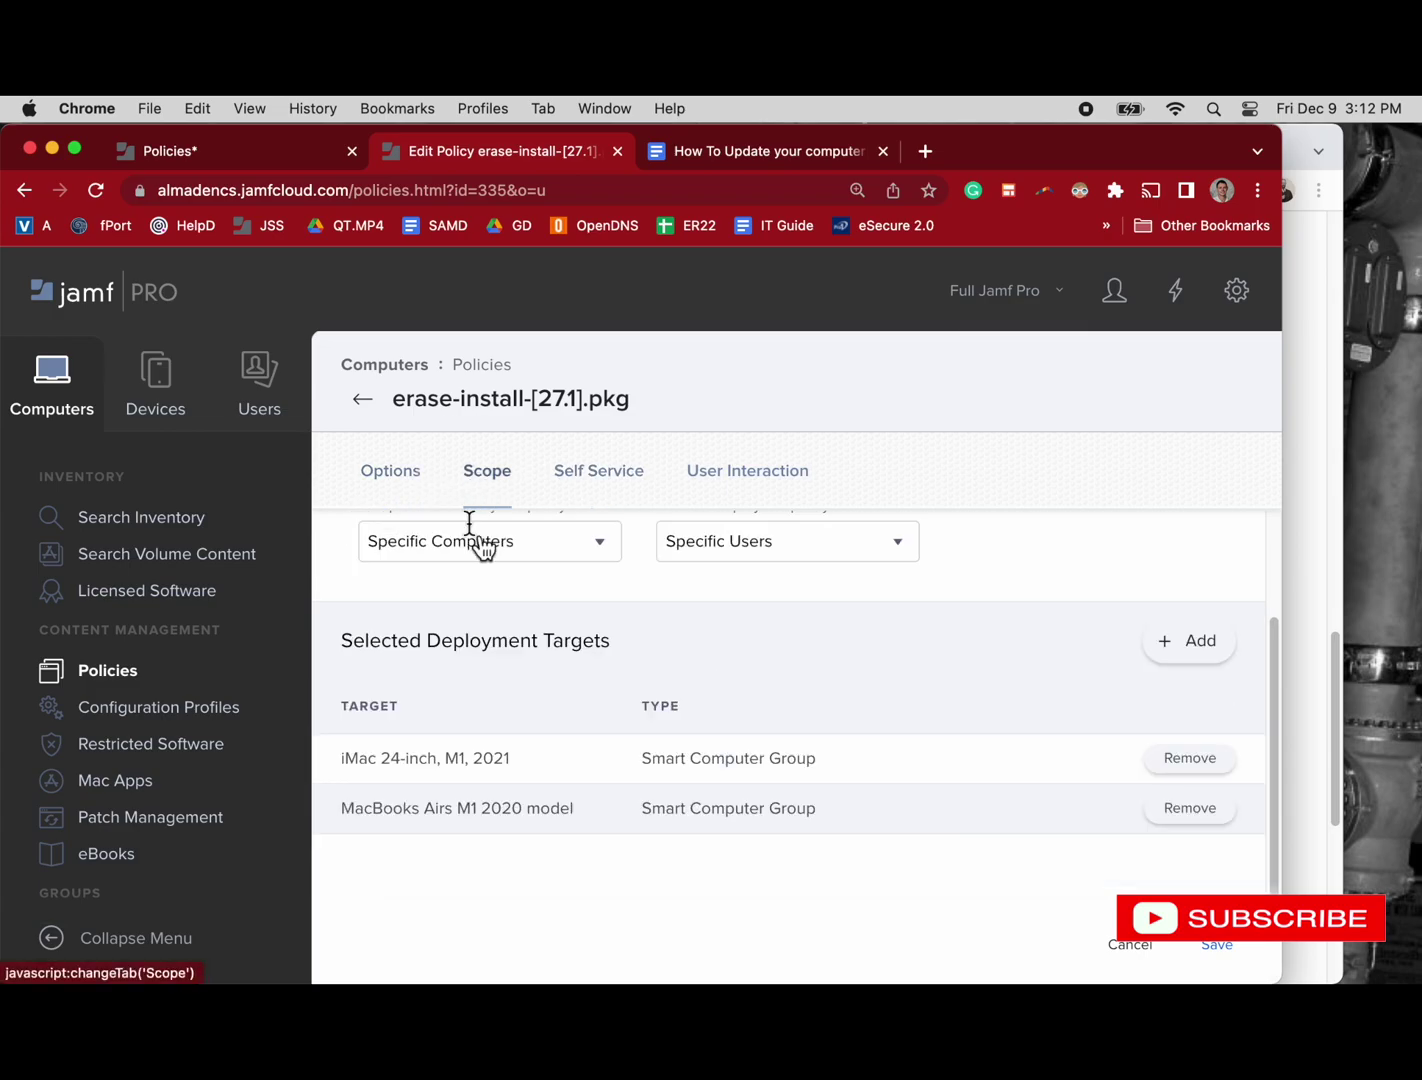
pyautogui.click(393, 485)
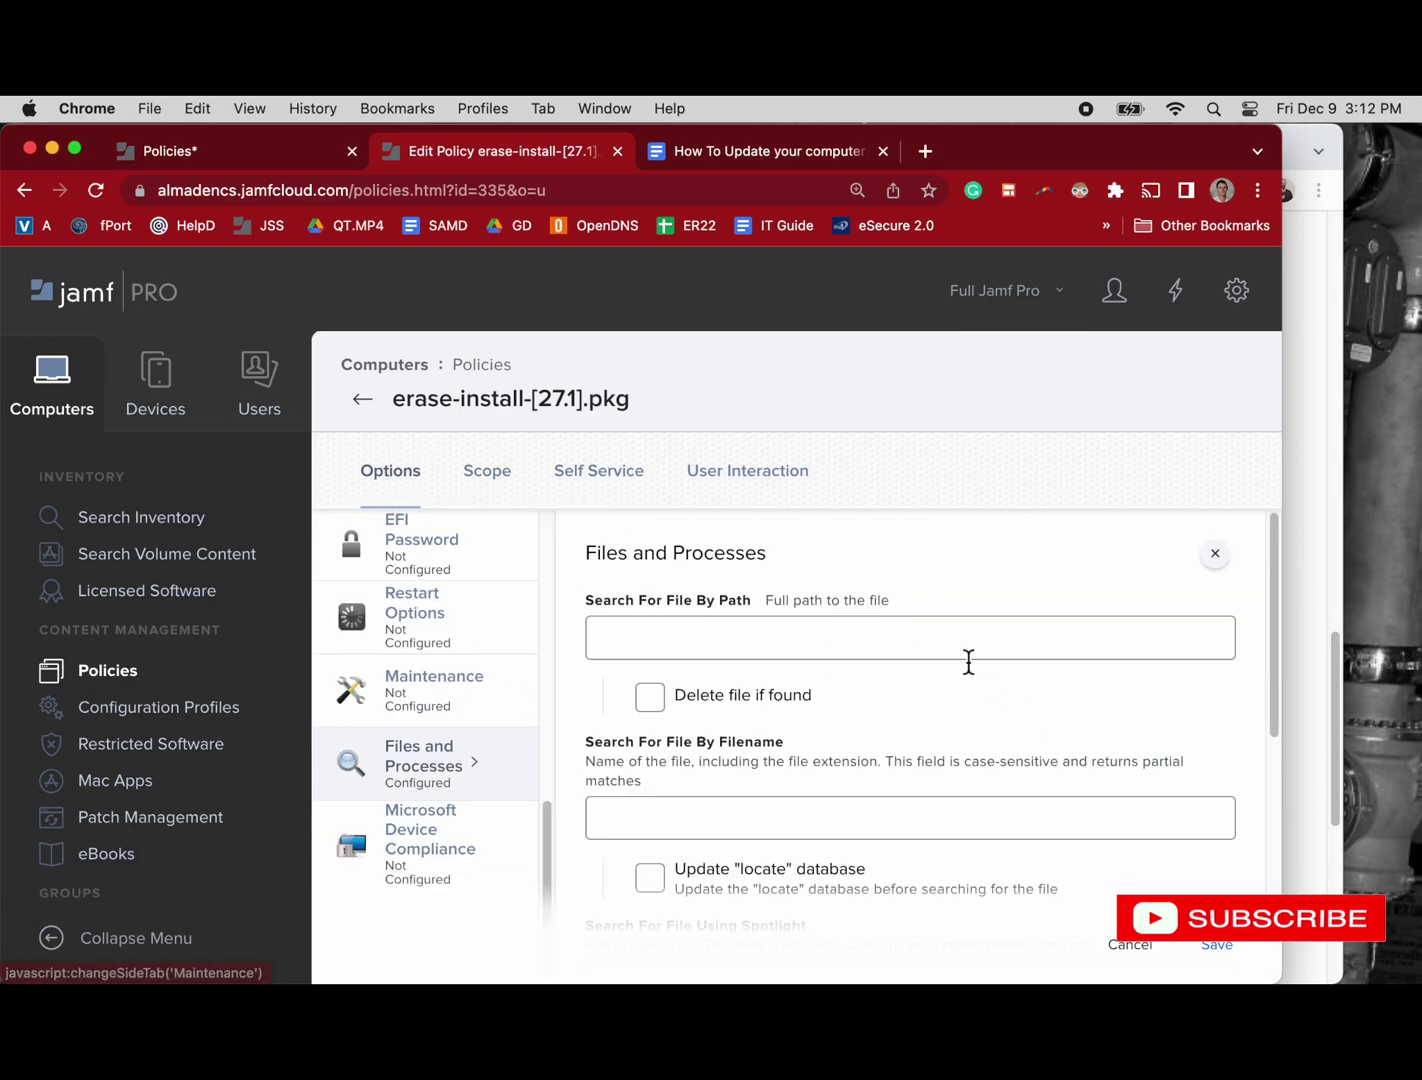
pyautogui.scroll(-10, 968, 663)
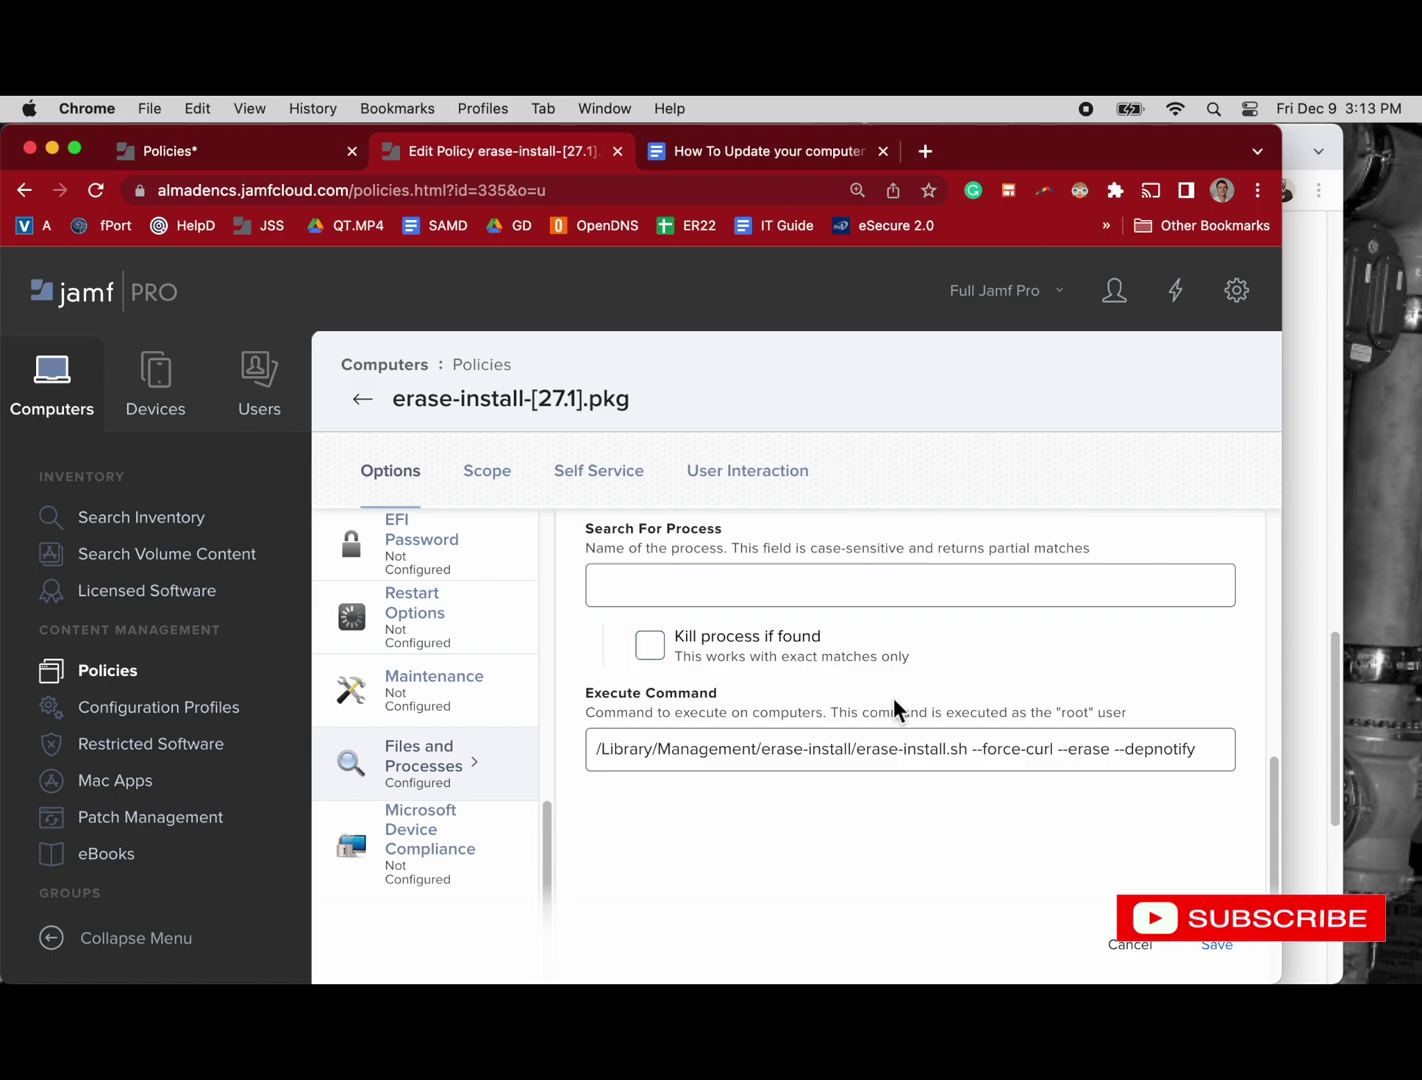
# Step: Highlight --erase in 'erase-install.sh --force-curl --erase --depnotify' and save the policy unchanged
pyautogui.click(1187, 752)
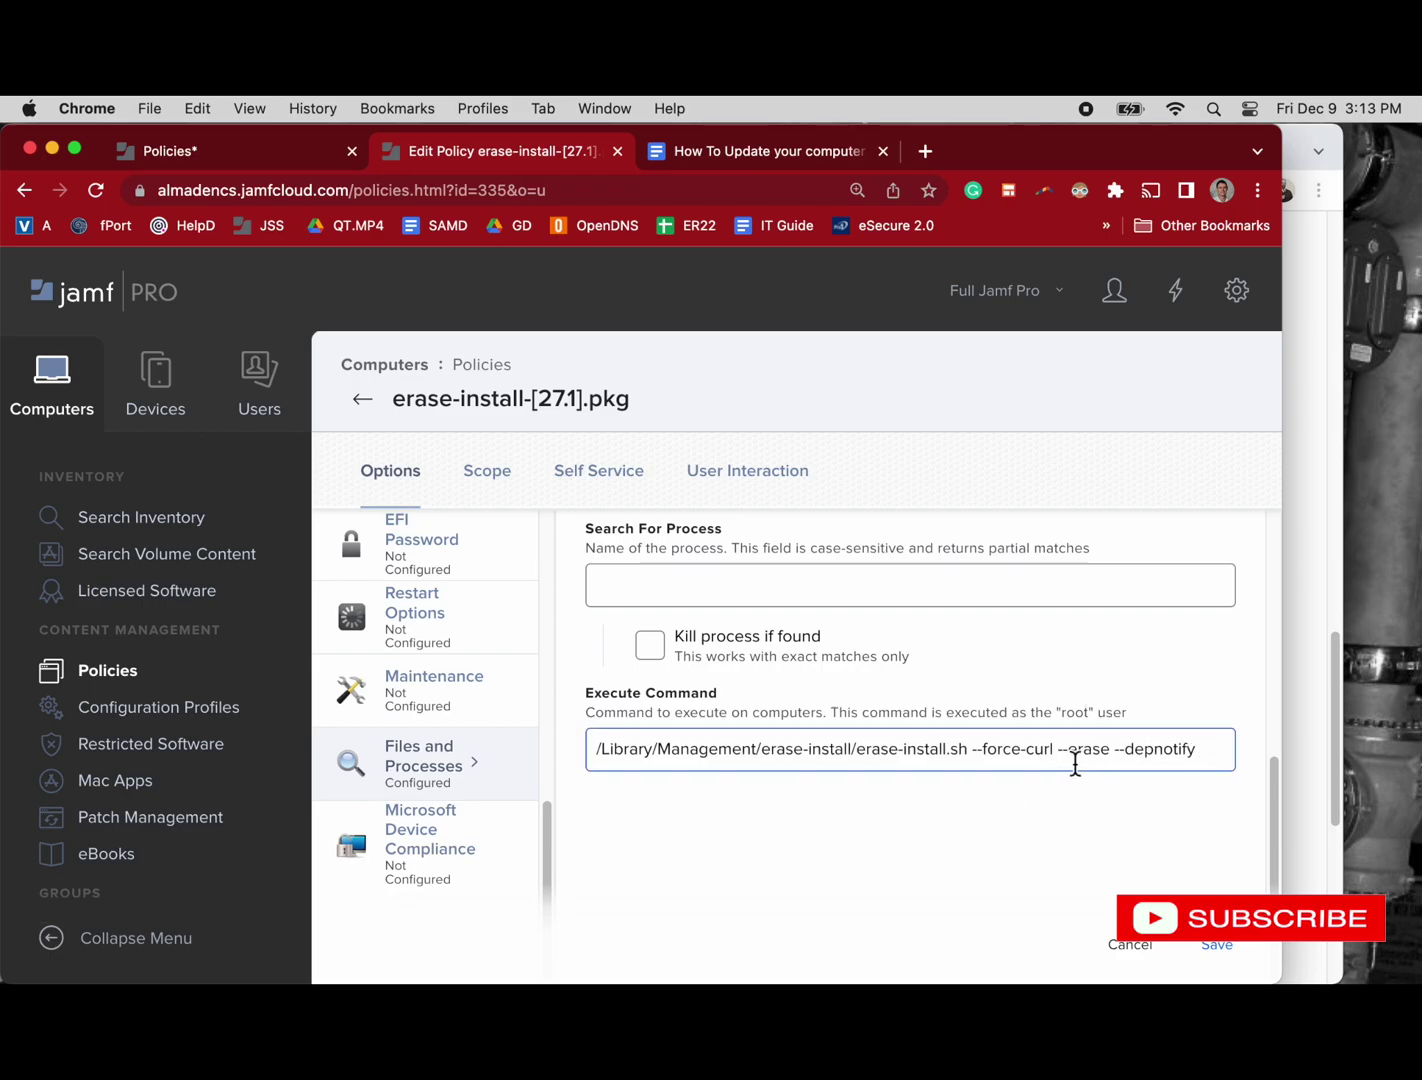
pyautogui.moveTo(1062, 752); pyautogui.dragTo(1111, 749)
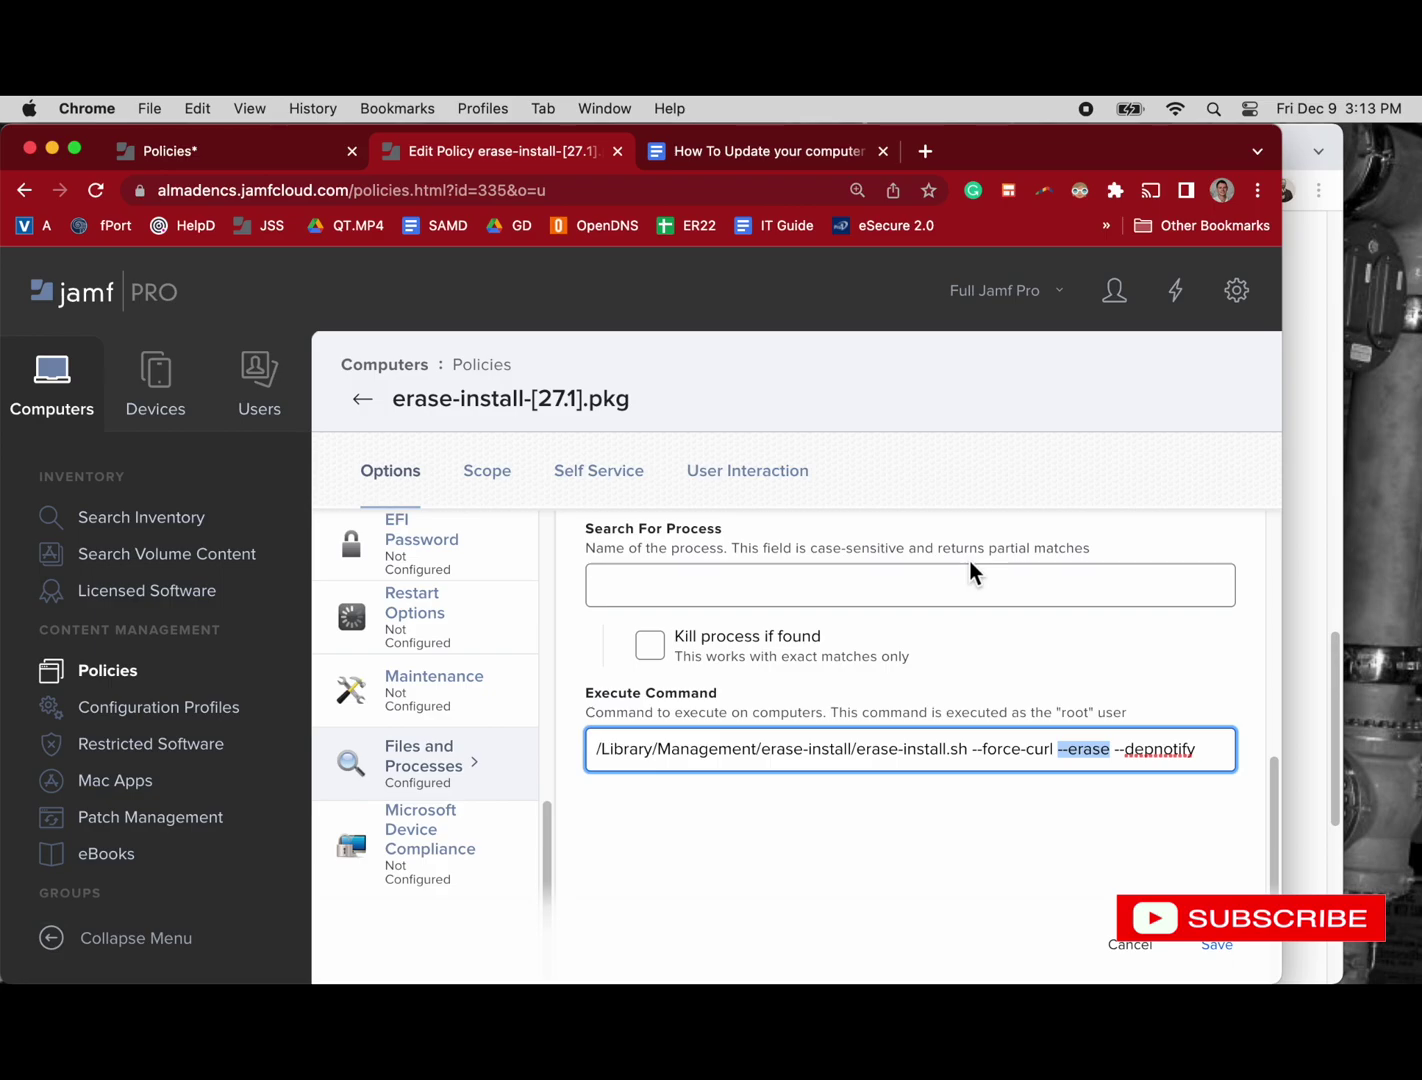
pyautogui.click(1240, 944)
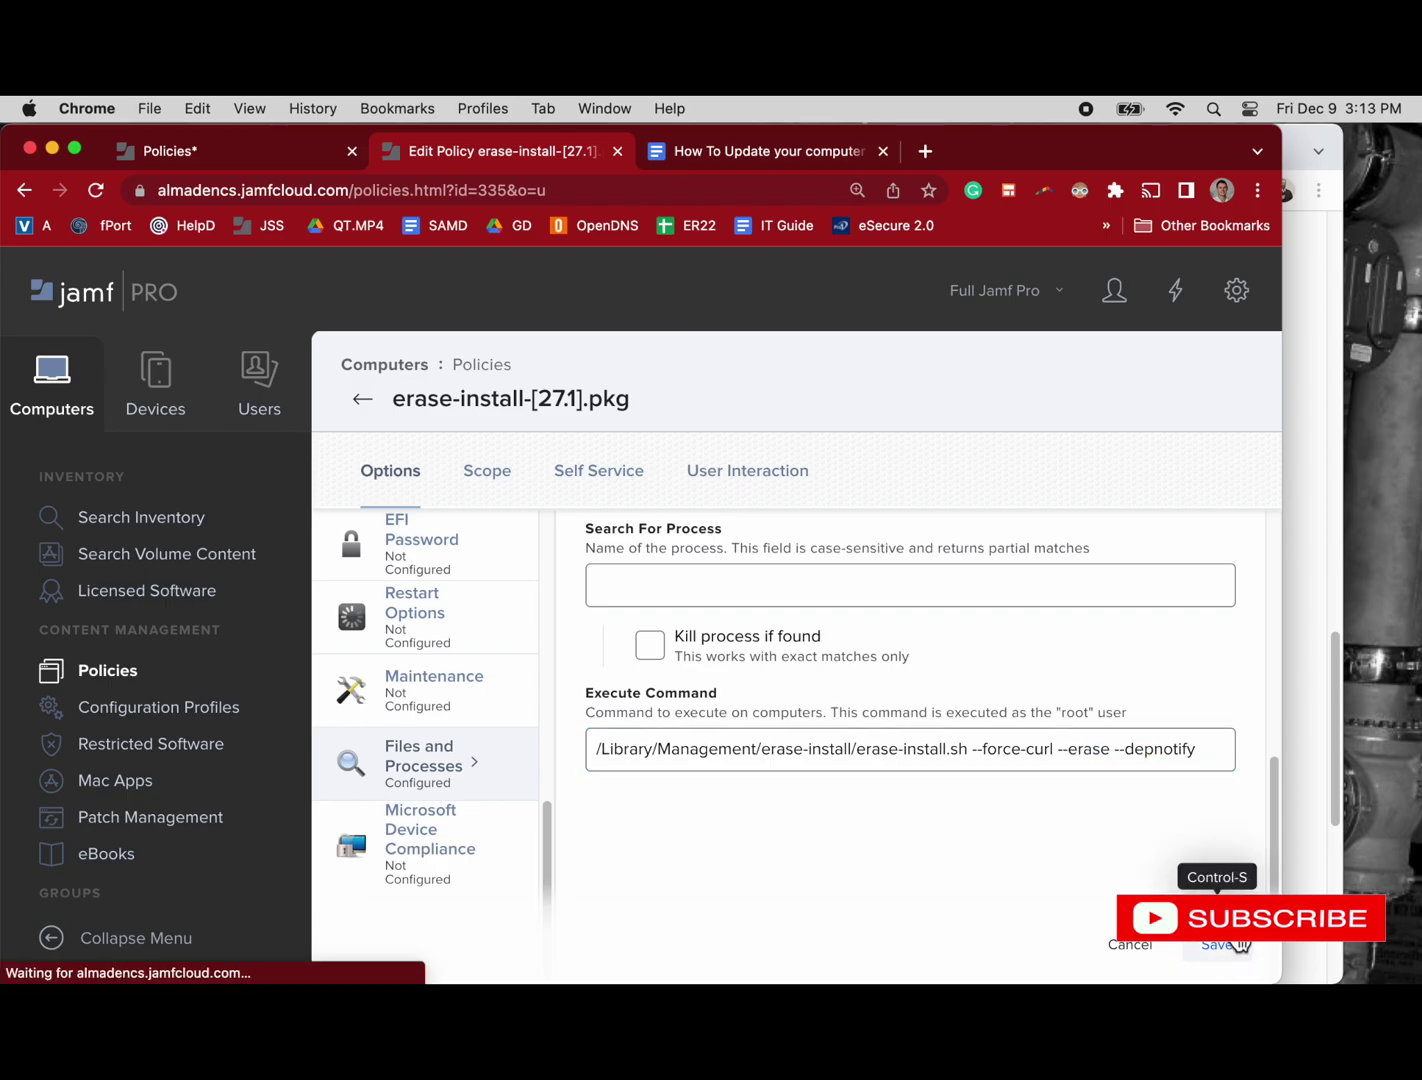
# Step: Close the 27.1 policy and open the erase-install-[version].pkg copy policy in a new tab
pyautogui.click(618, 152)
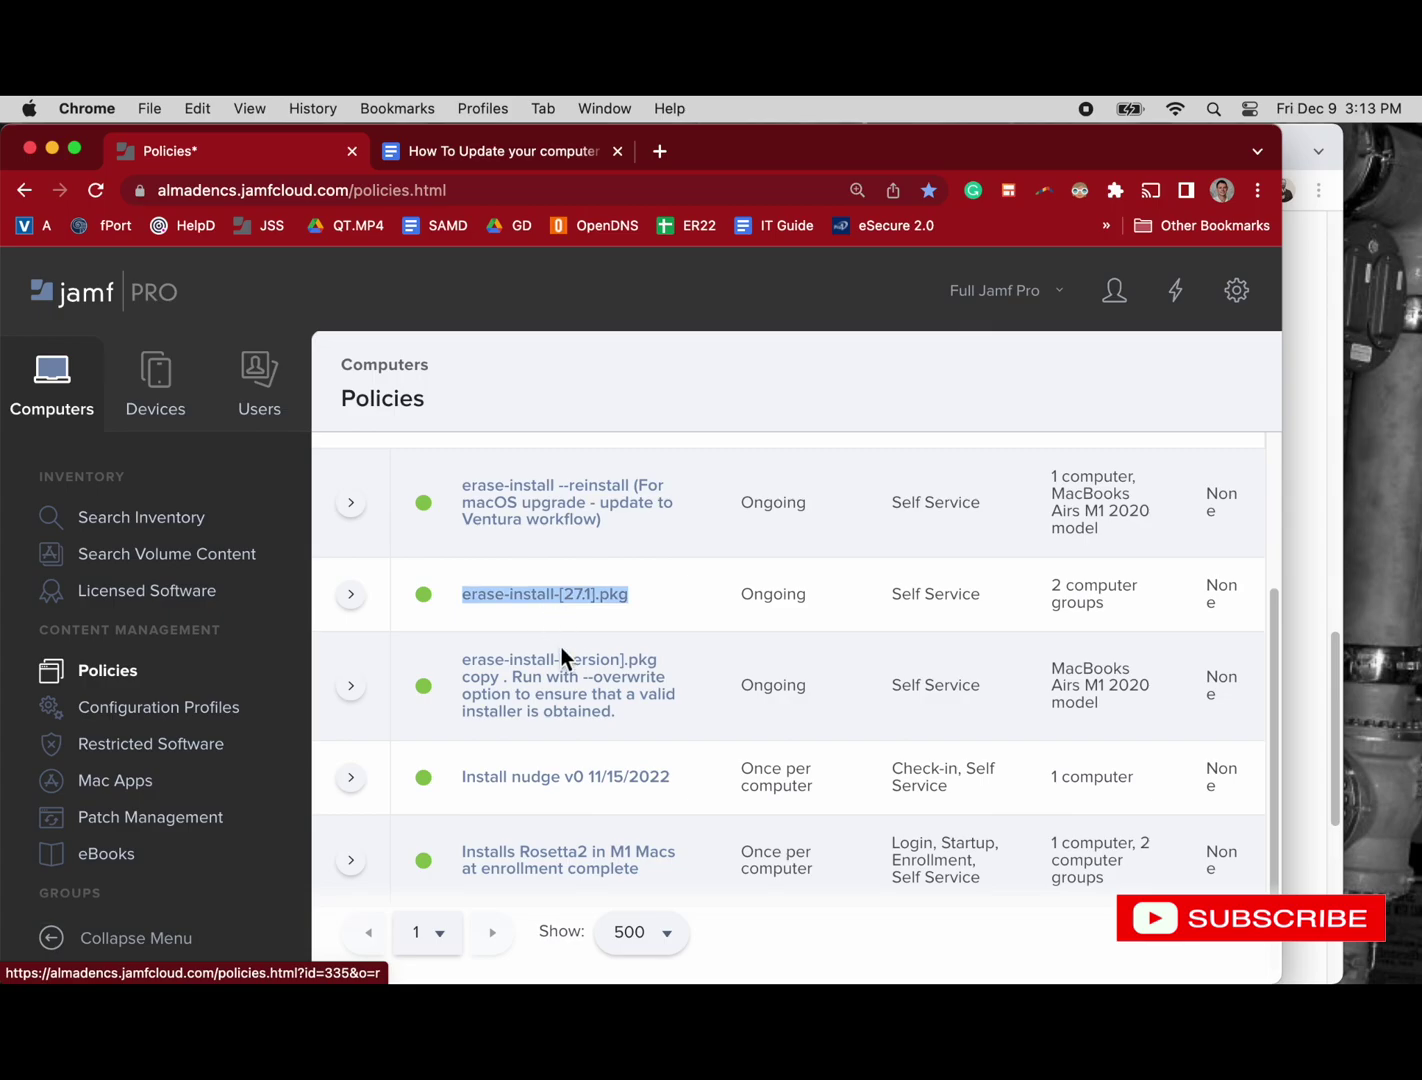
pyautogui.rightClick(589, 712)
pyautogui.click(682, 614)
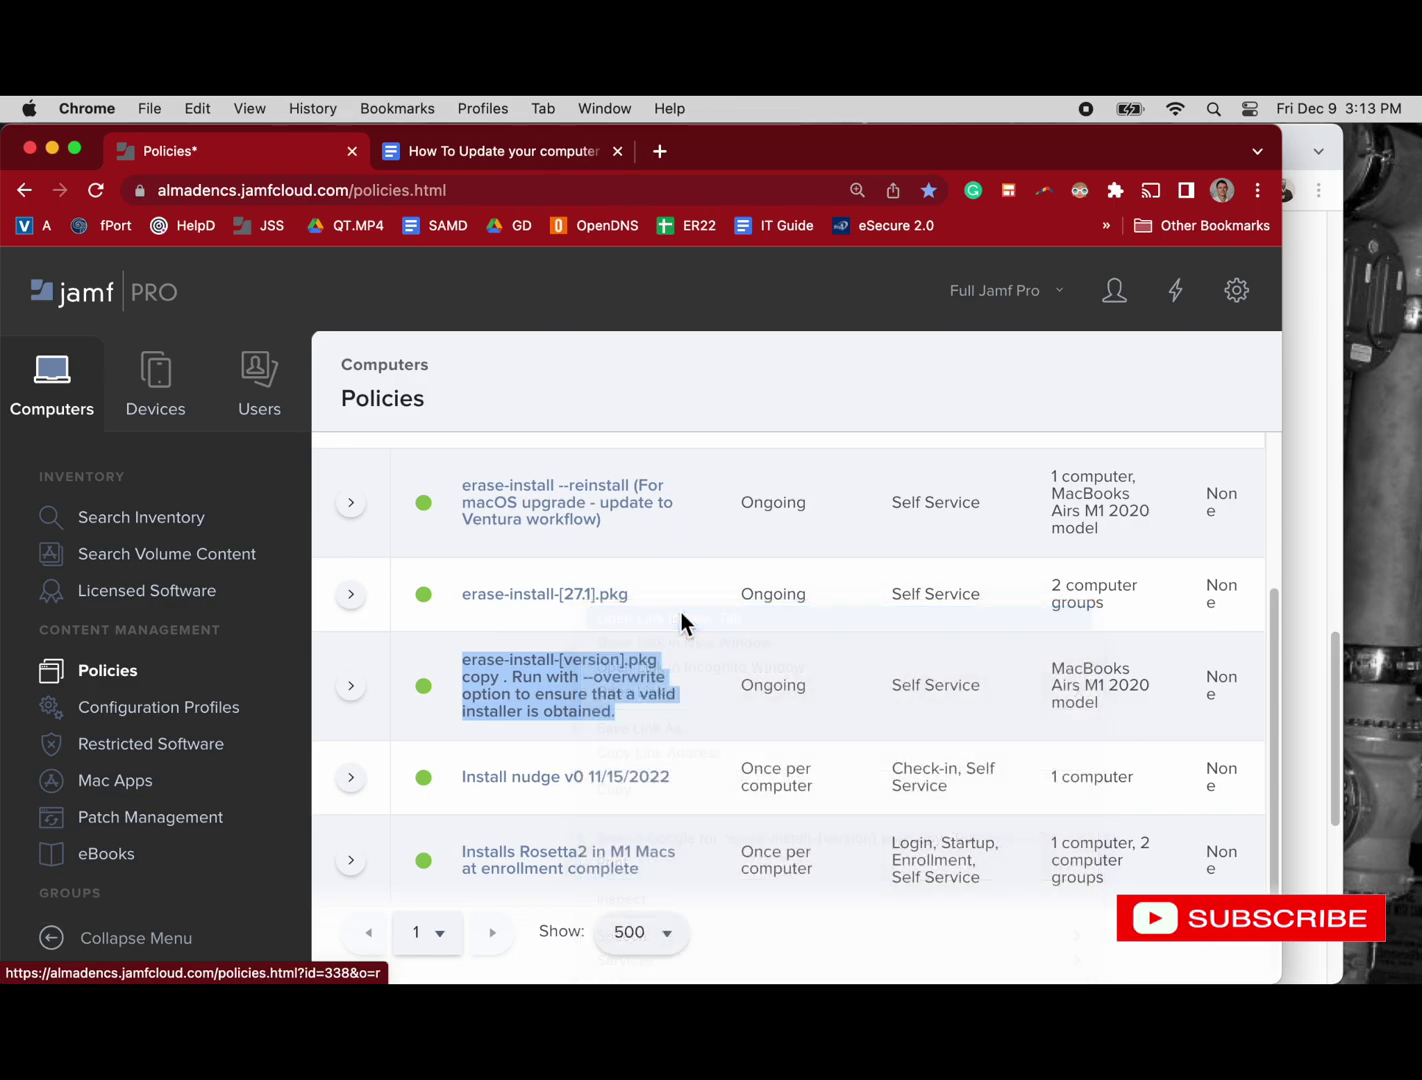
pyautogui.click(540, 159)
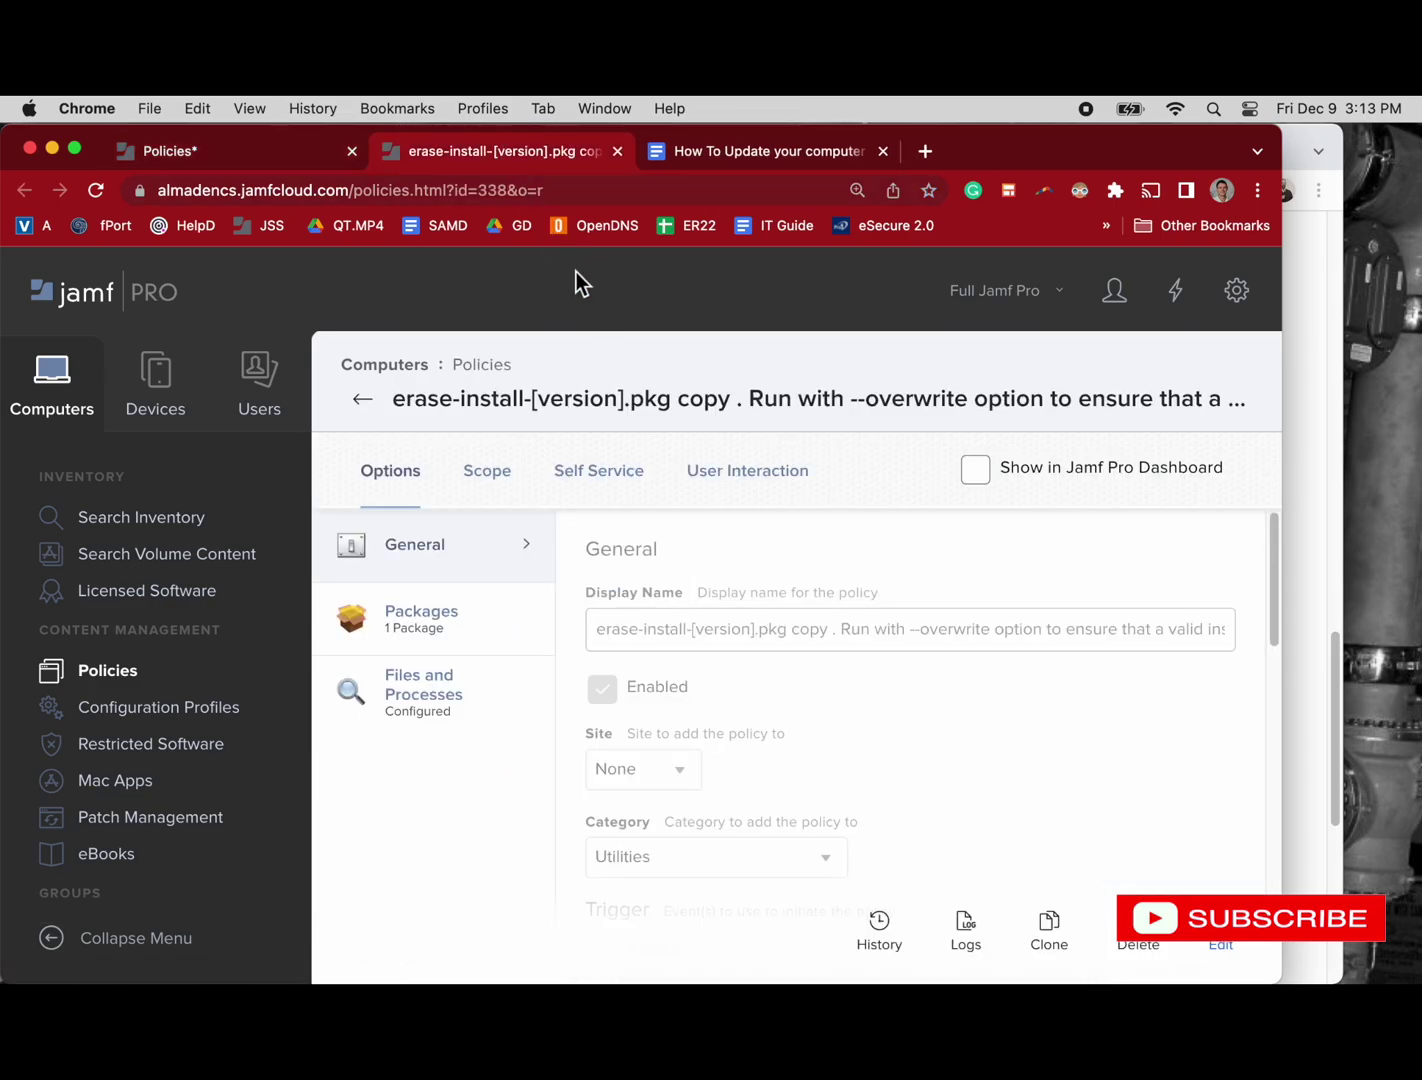
# Step: Put the copy policy into edit mode and read the end of its display name
pyautogui.click(1249, 946)
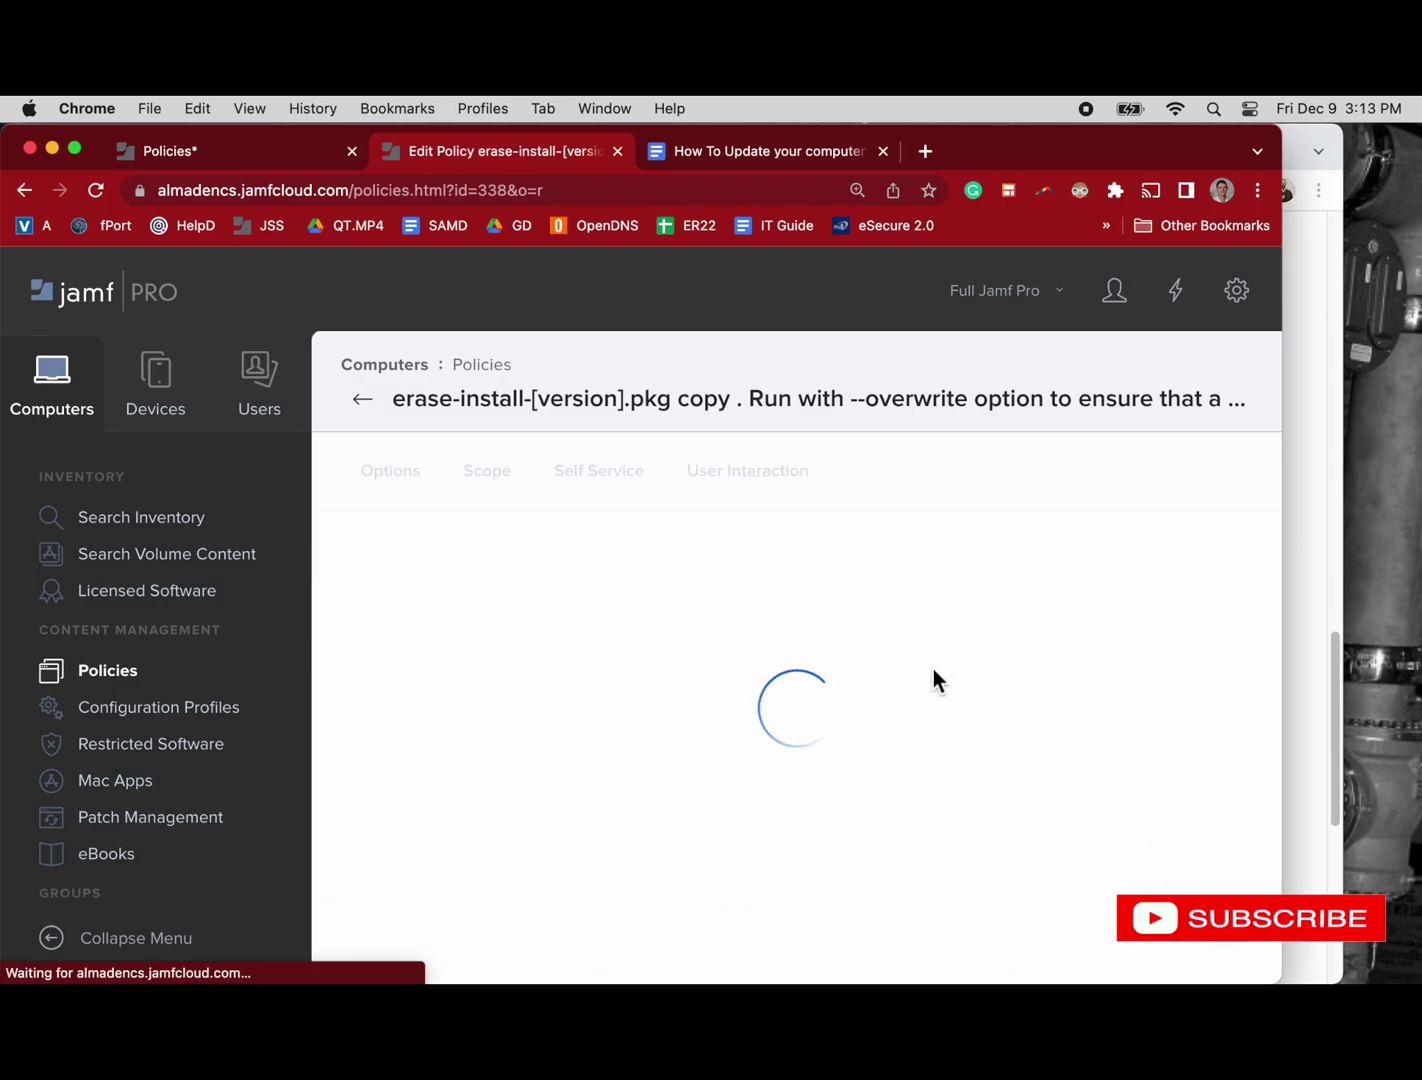
pyautogui.click(952, 627)
pyautogui.press('Right')
pyautogui.press('Right')
pyautogui.press('Right')
pyautogui.press('Right')
pyautogui.press('Right')
pyautogui.press('Right')
pyautogui.press('Right')
pyautogui.press('Right')
pyautogui.press('Right')
pyautogui.press('Right')
pyautogui.press('Right')
pyautogui.press('Right')
pyautogui.press('Right')
pyautogui.press('Right')
pyautogui.press('Right')
pyautogui.press('Right')
pyautogui.press('Right')
pyautogui.press('Right')
pyautogui.press('Right')
pyautogui.press('Right')
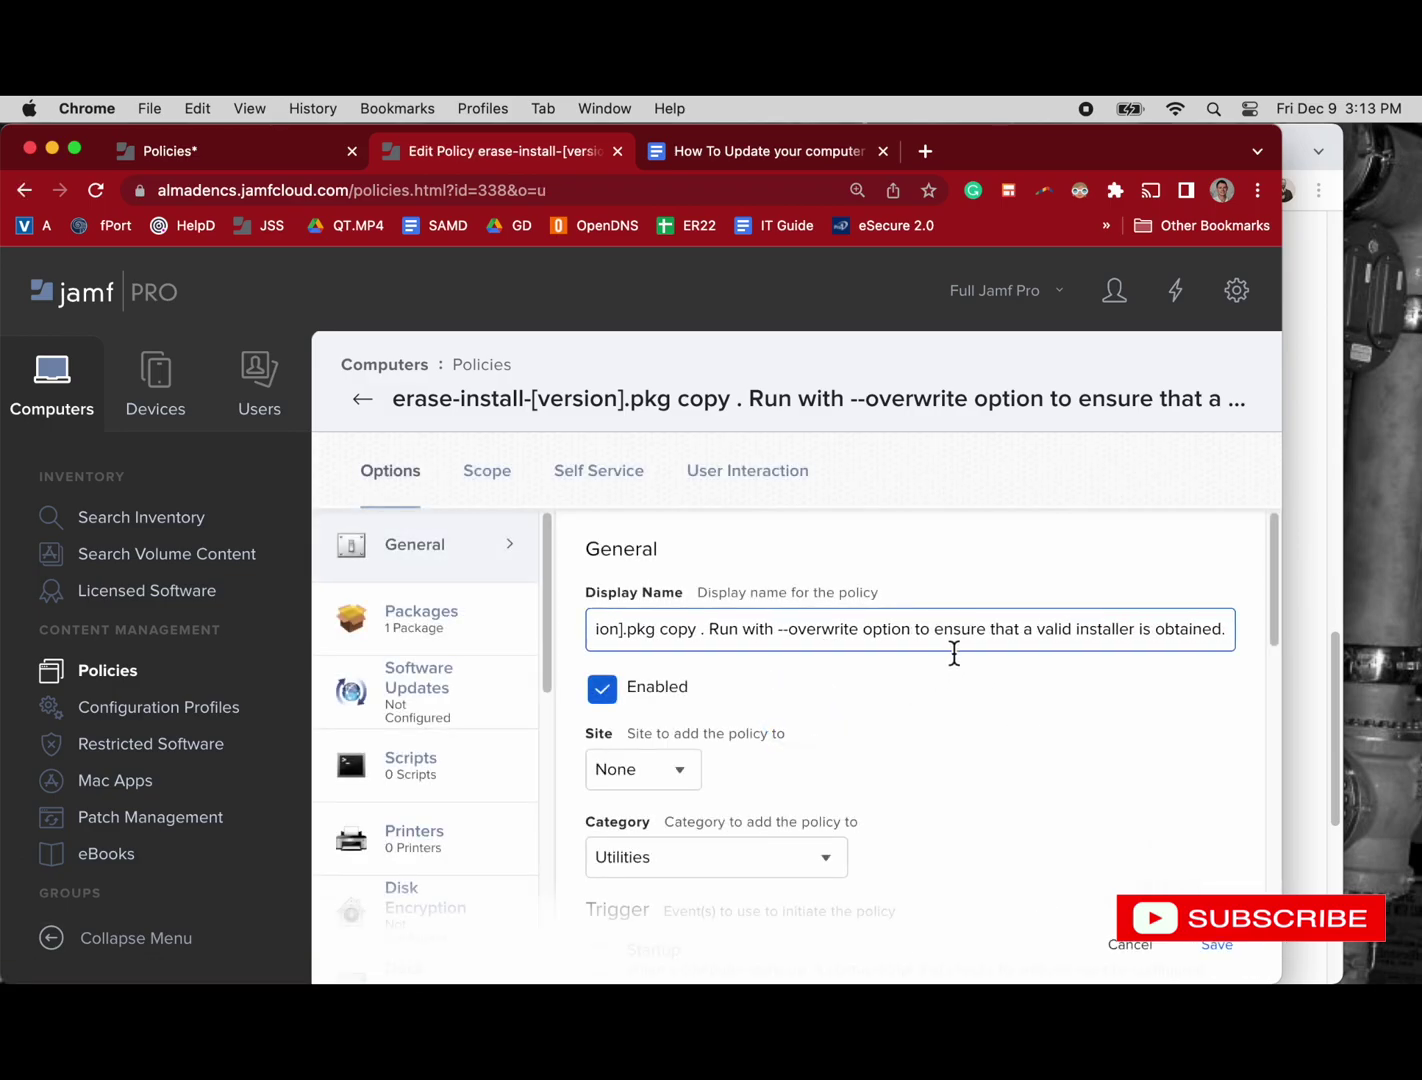
# Step: View the copy policy's package settings, then move on to its Files and Processes settings
pyautogui.click(452, 645)
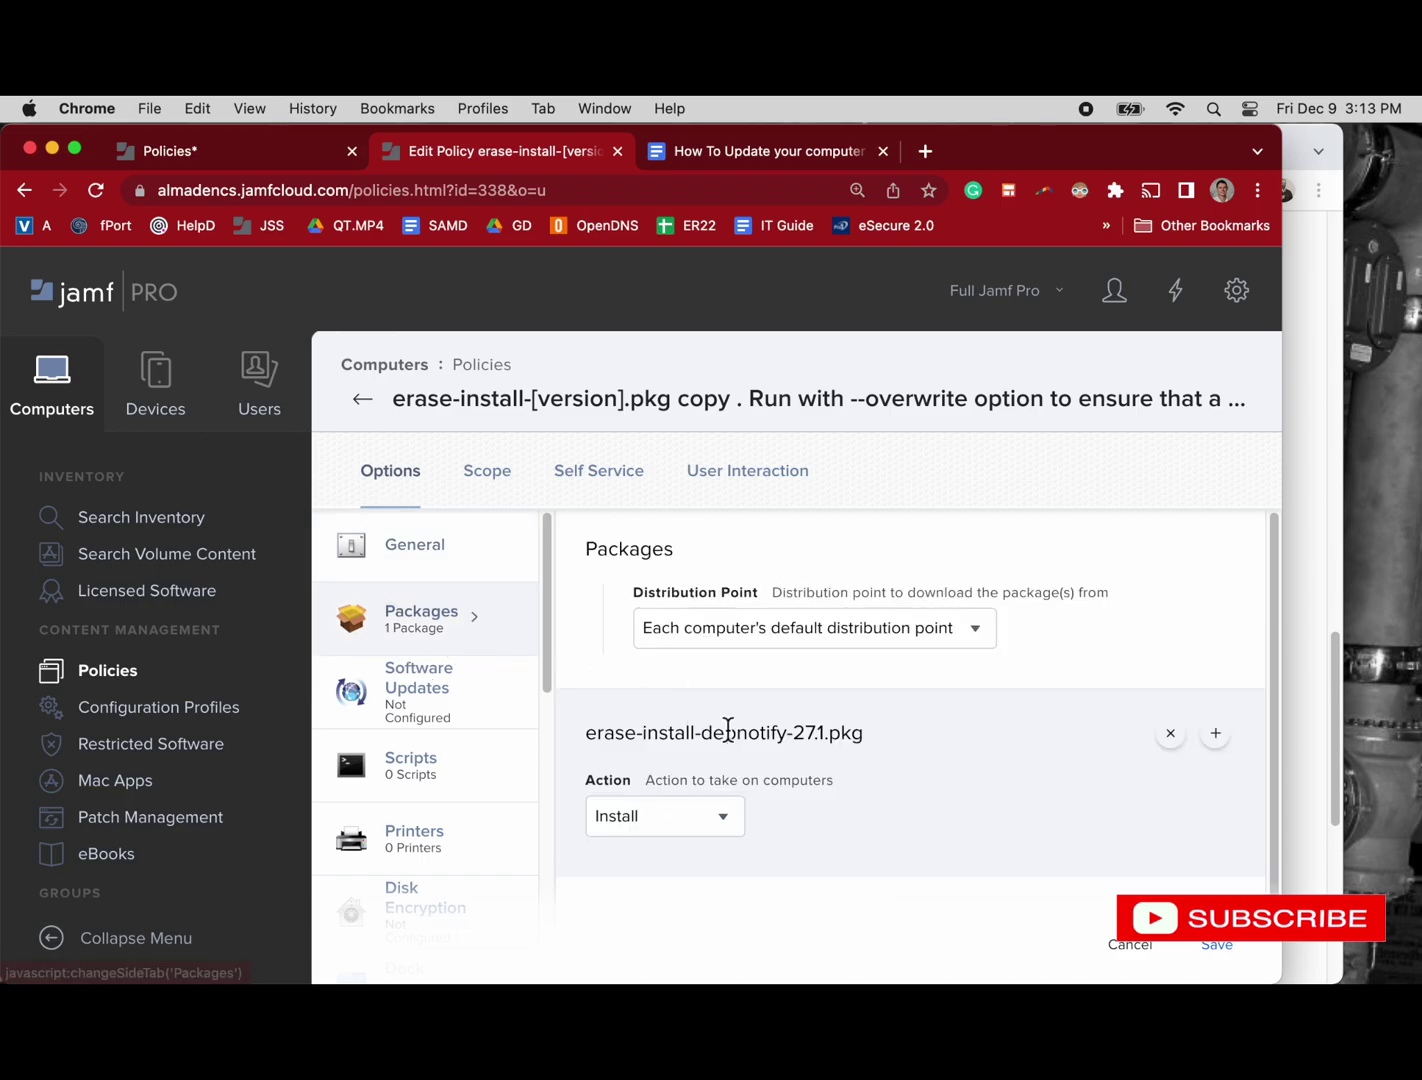
pyautogui.scroll(-3, 722, 756)
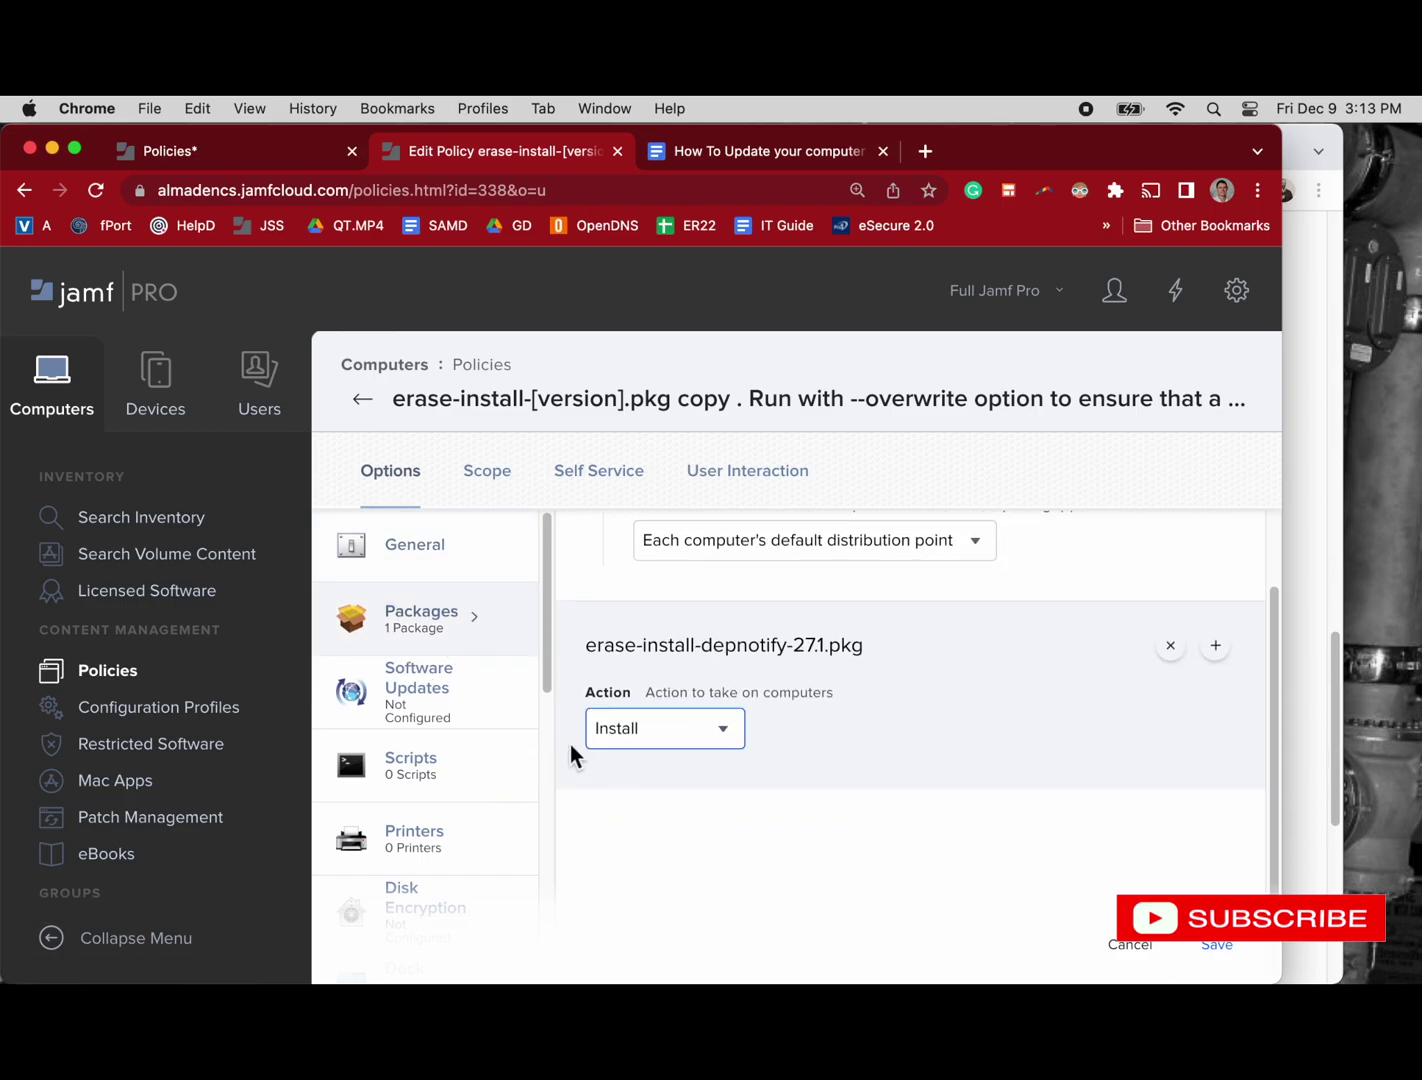
pyautogui.scroll(-7, 510, 757)
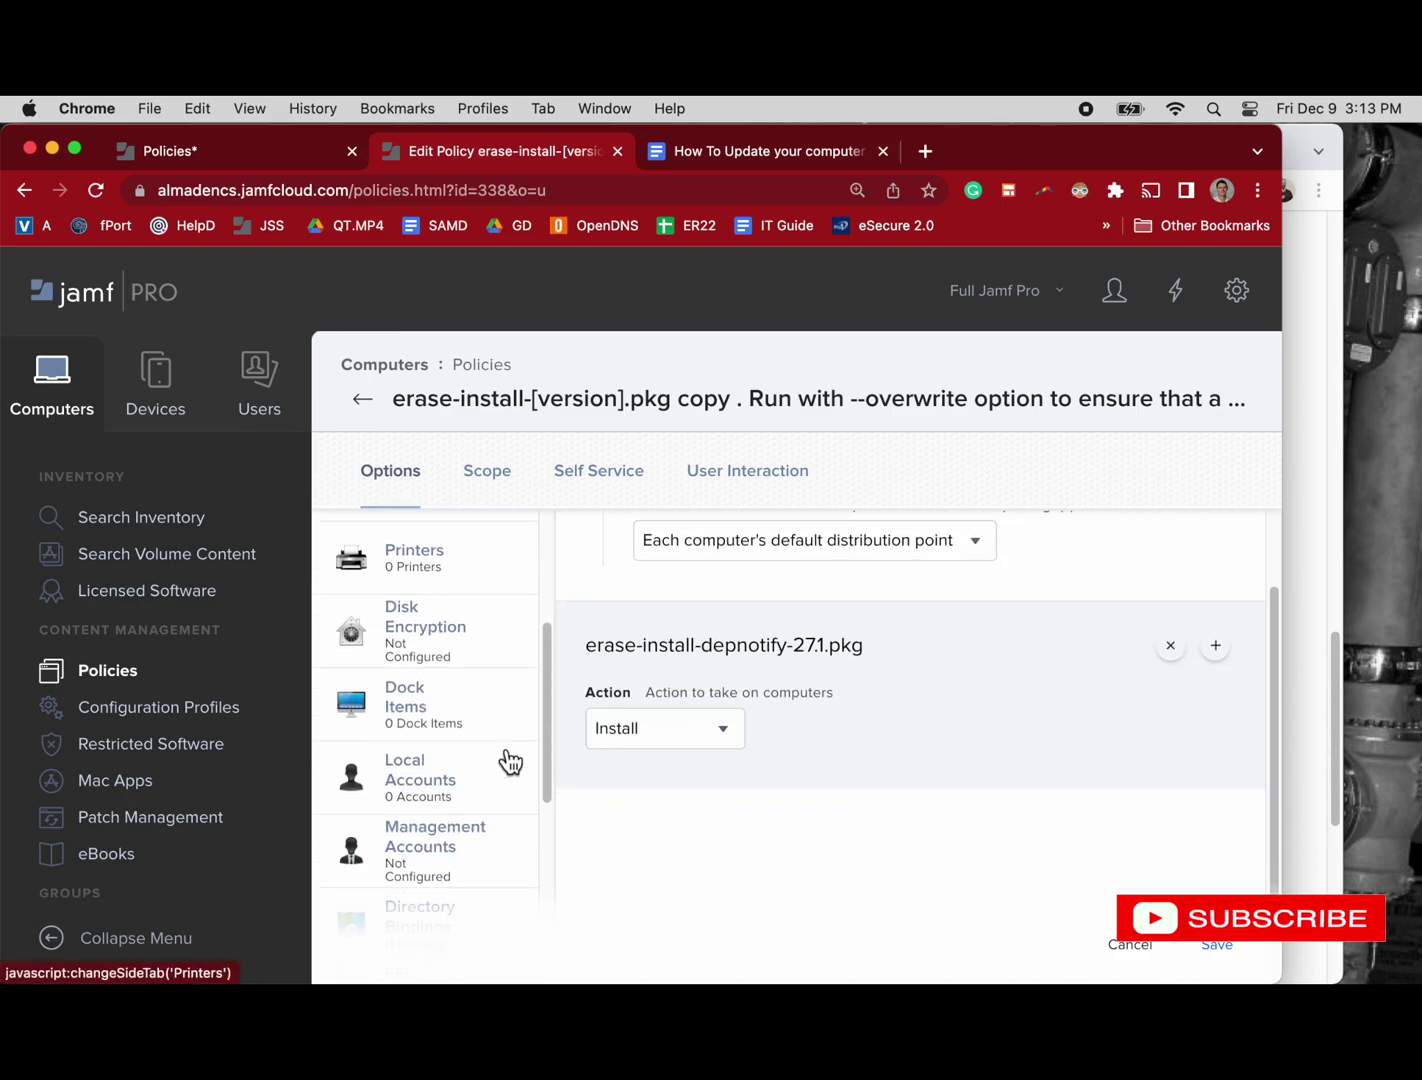
pyautogui.scroll(-5, 510, 762)
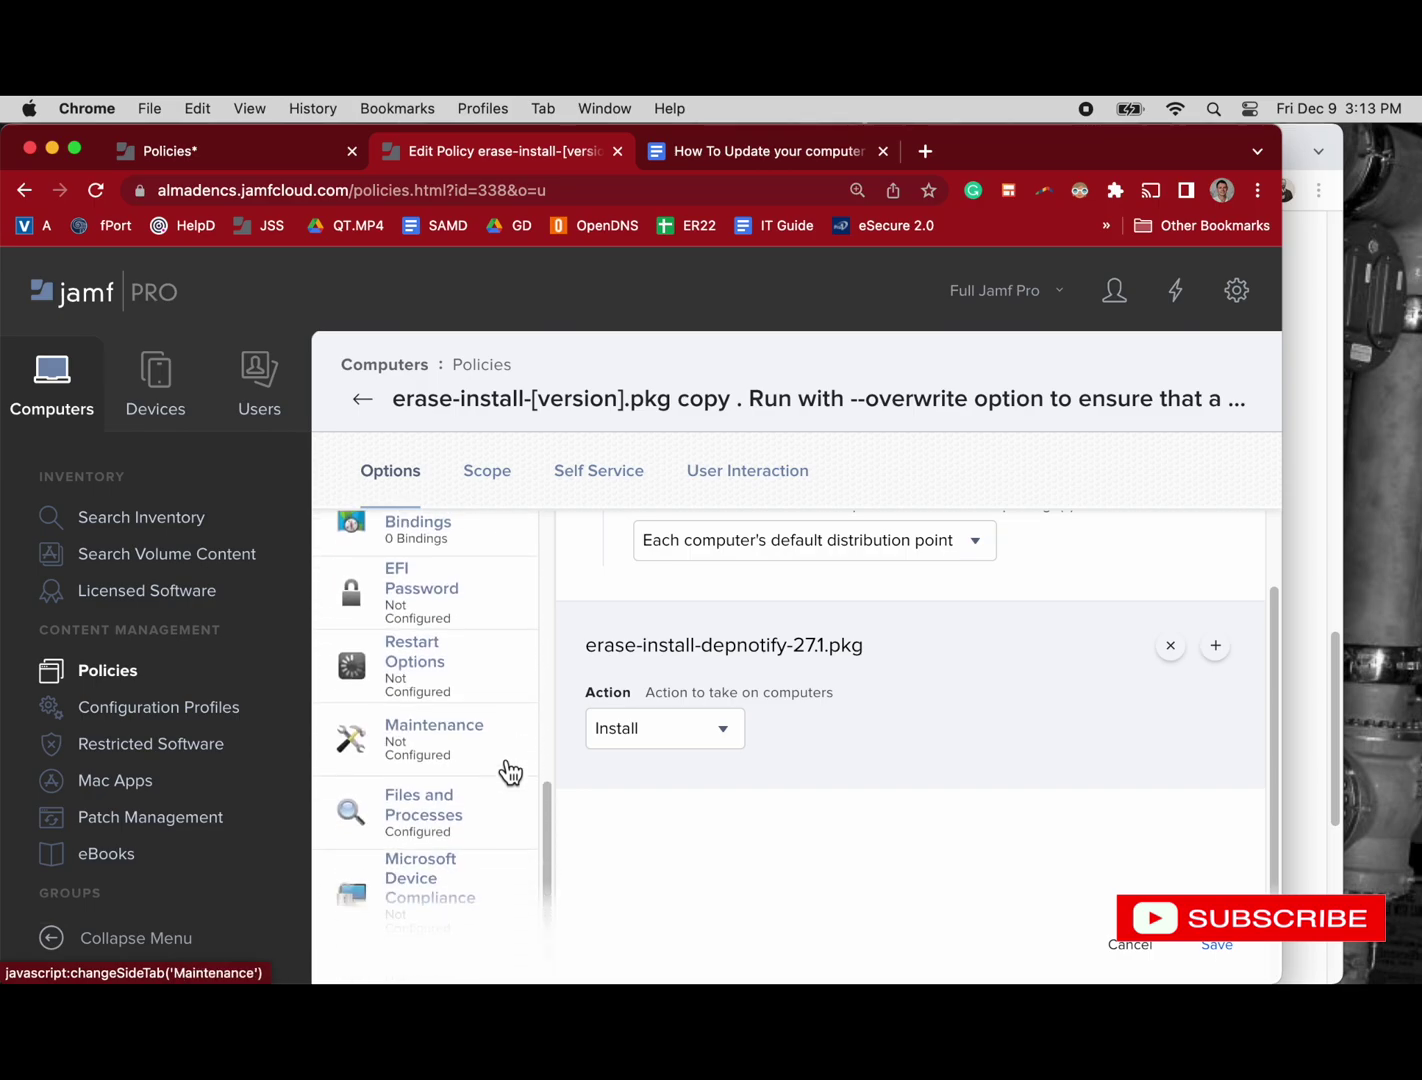
pyautogui.scroll(-1, 510, 774)
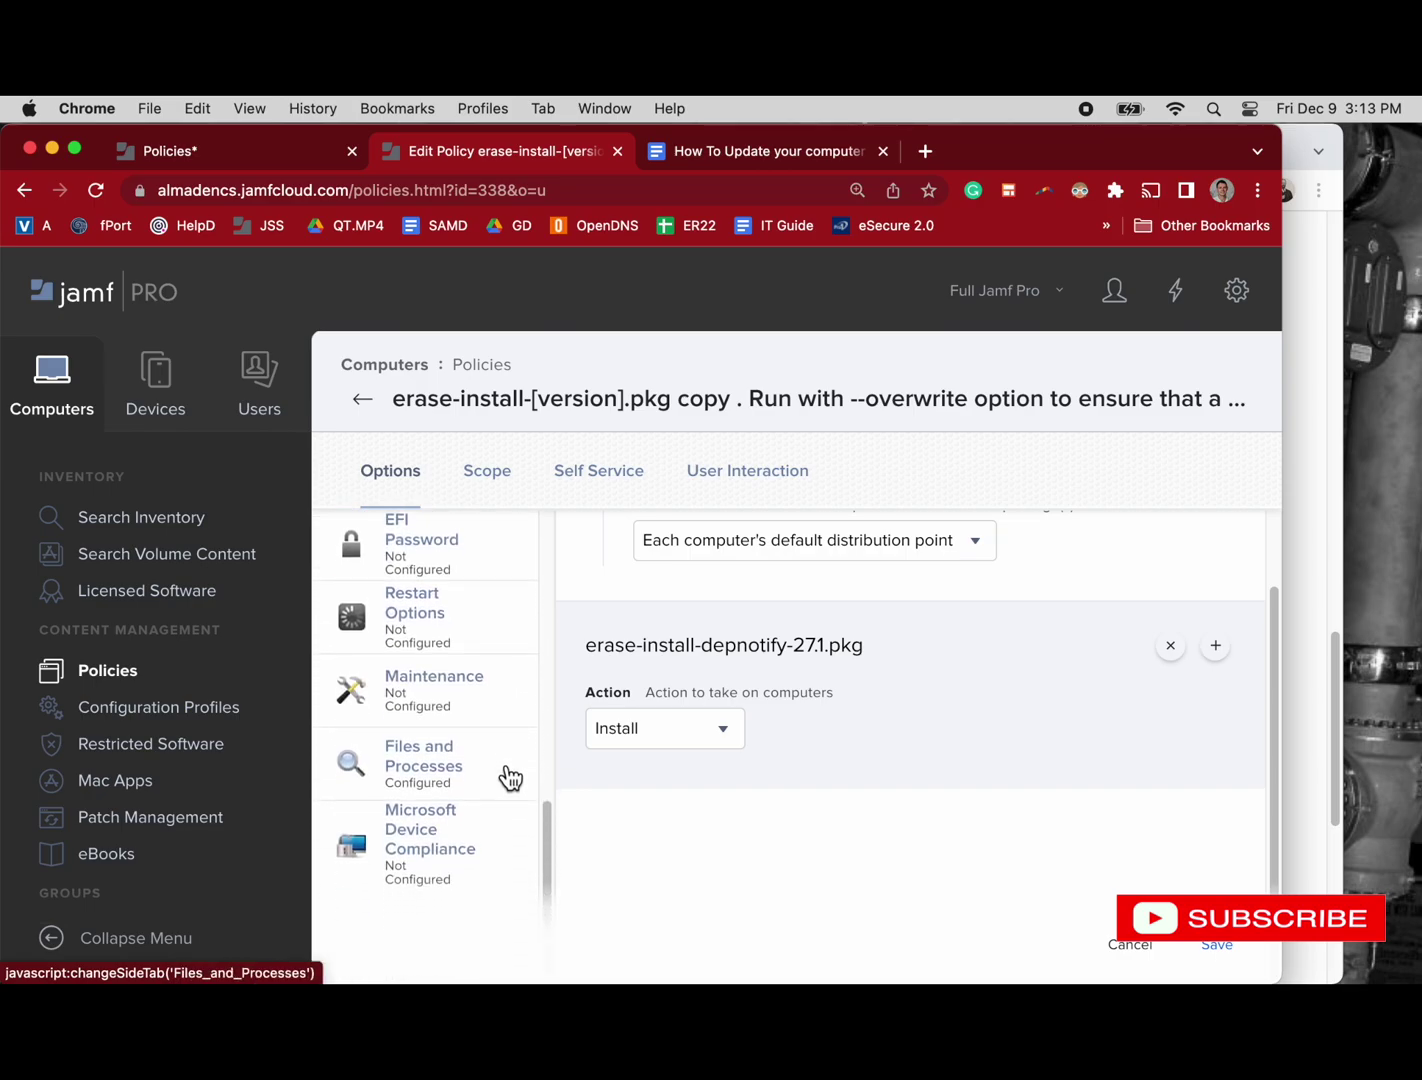
pyautogui.click(510, 778)
pyautogui.scroll(-5, 740, 779)
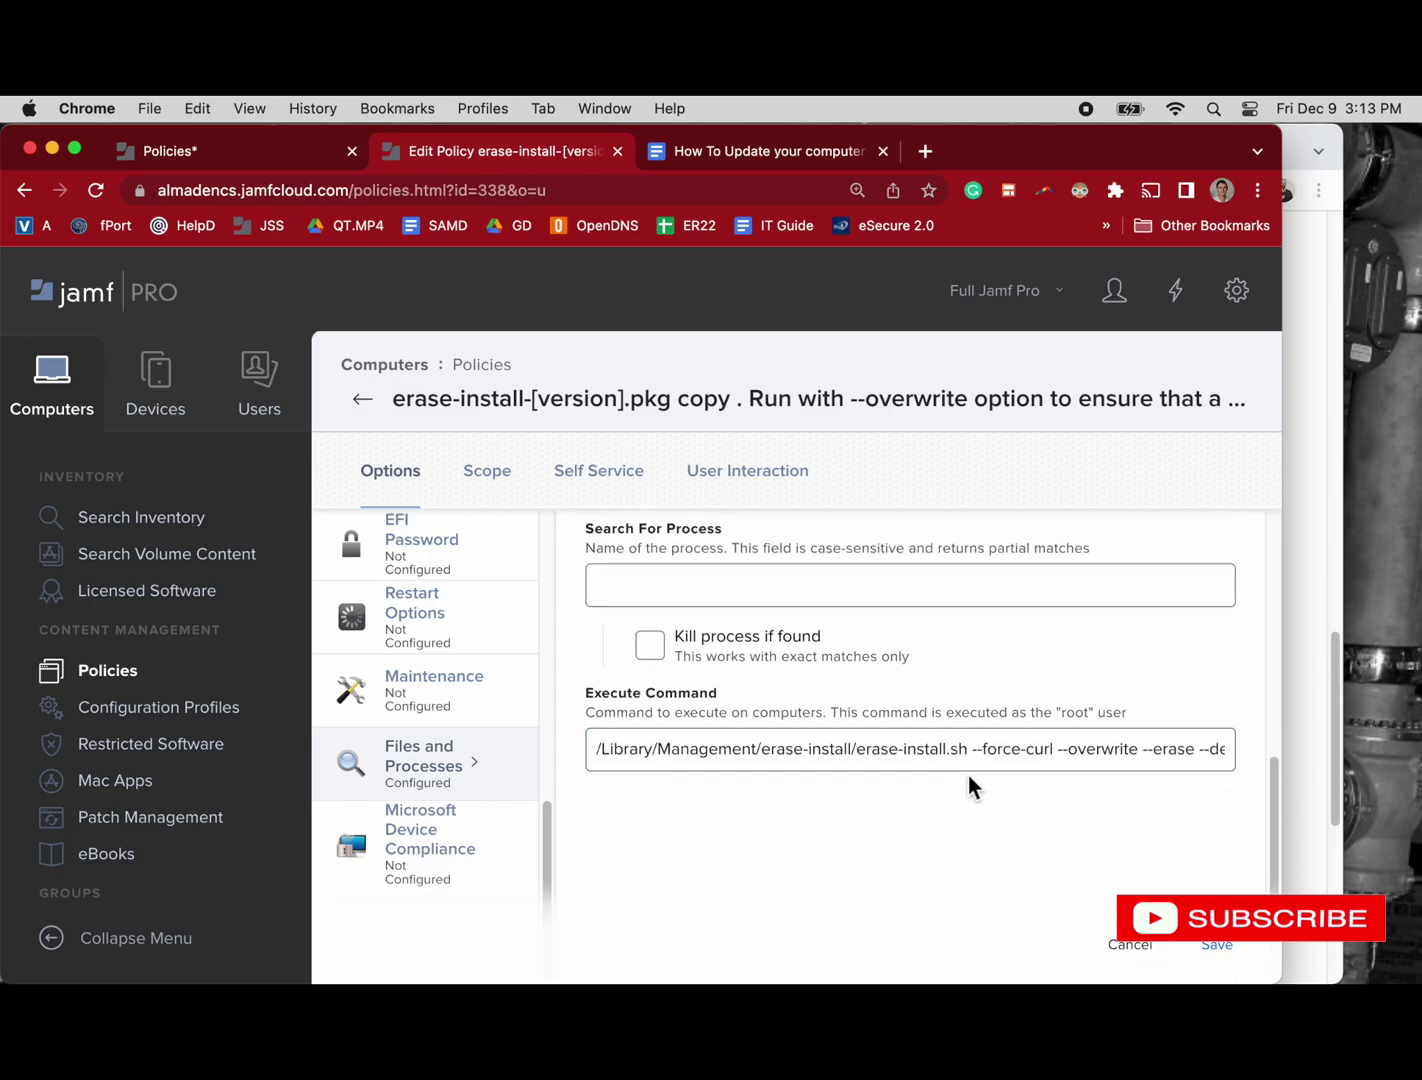
# Step: Highlight --overwrite and --erase in the execute command, then view the MacBooks Airs M1 2020 scope
pyautogui.click(1098, 752)
pyautogui.press('End')
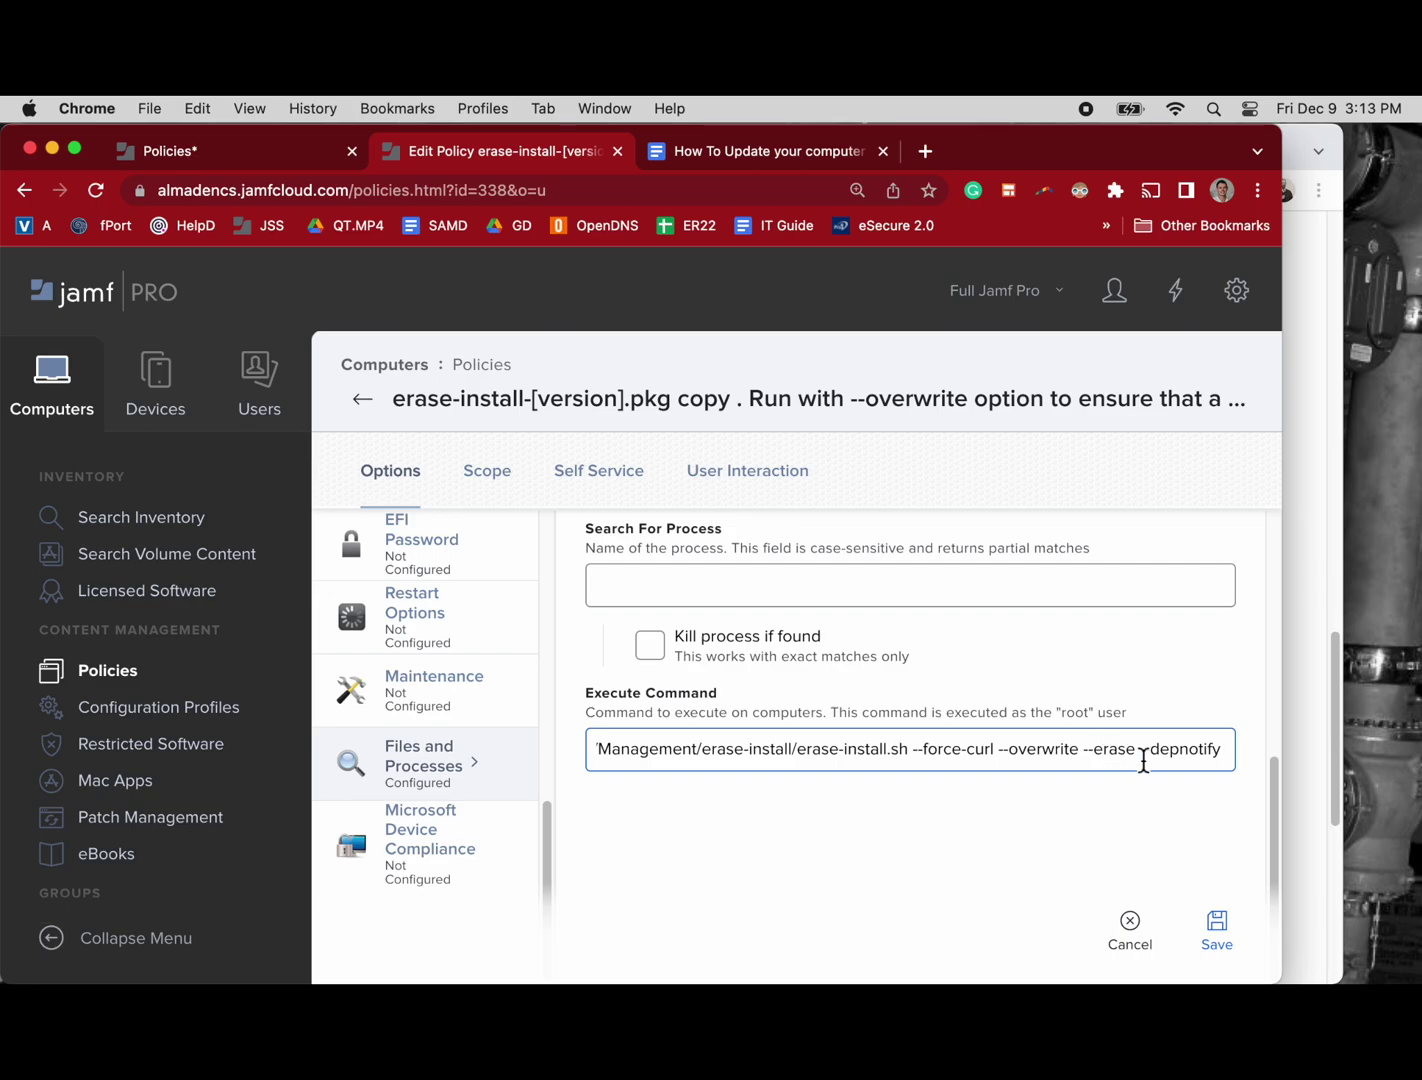
pyautogui.click(1074, 752)
pyautogui.moveTo(1074, 752); pyautogui.dragTo(997, 752)
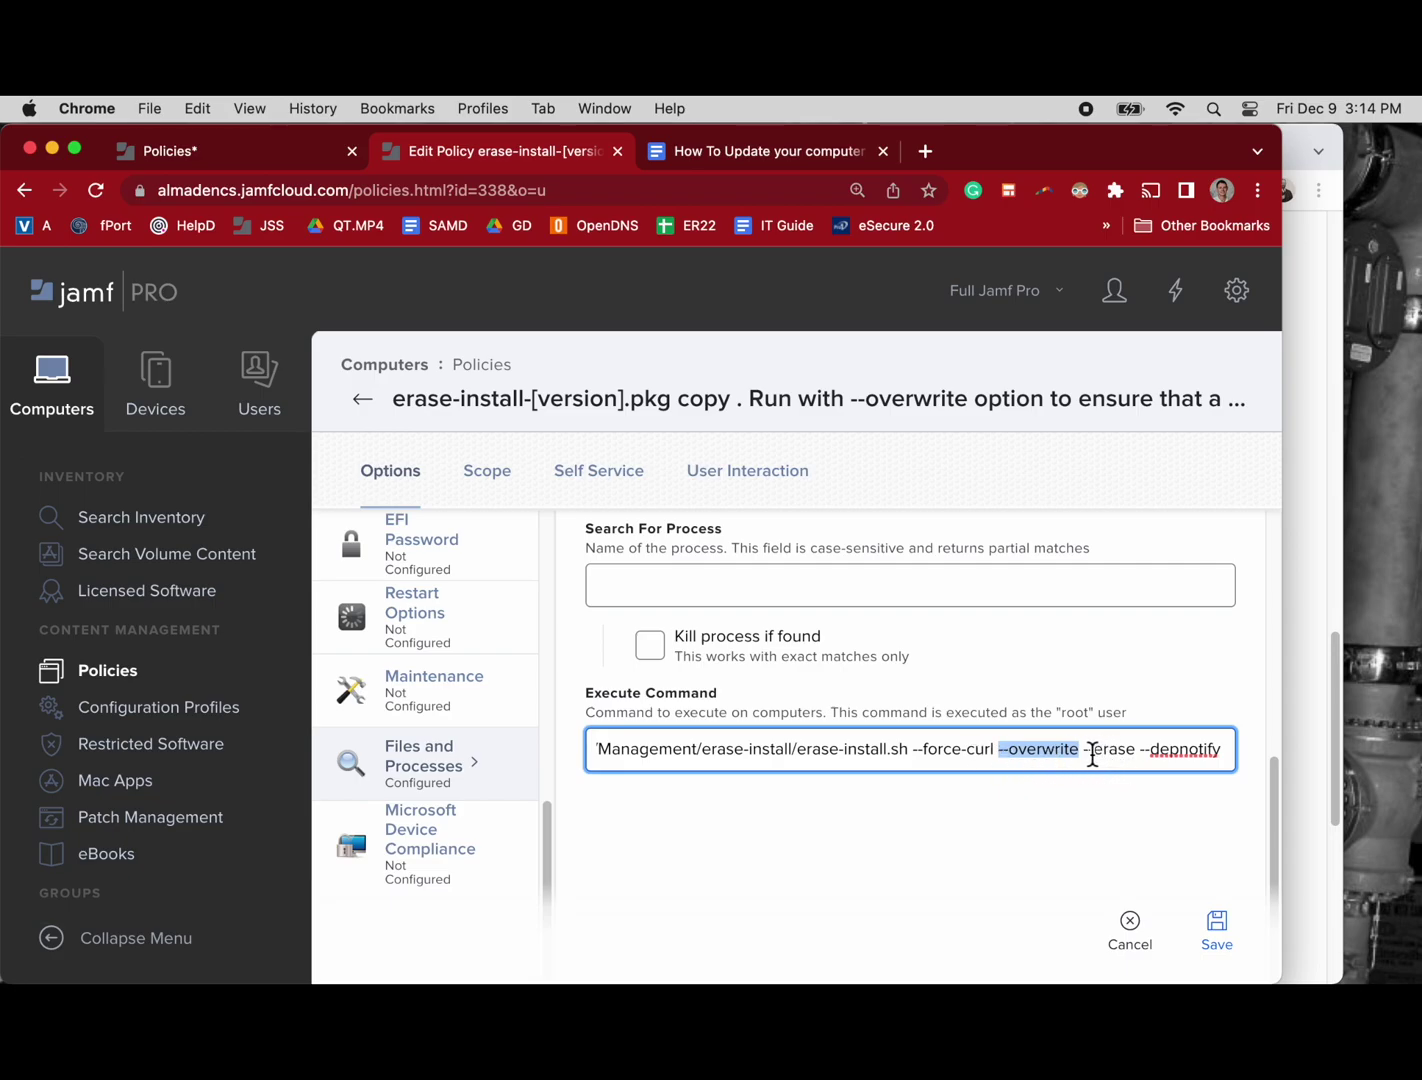
pyautogui.moveTo(1083, 753); pyautogui.dragTo(1135, 753)
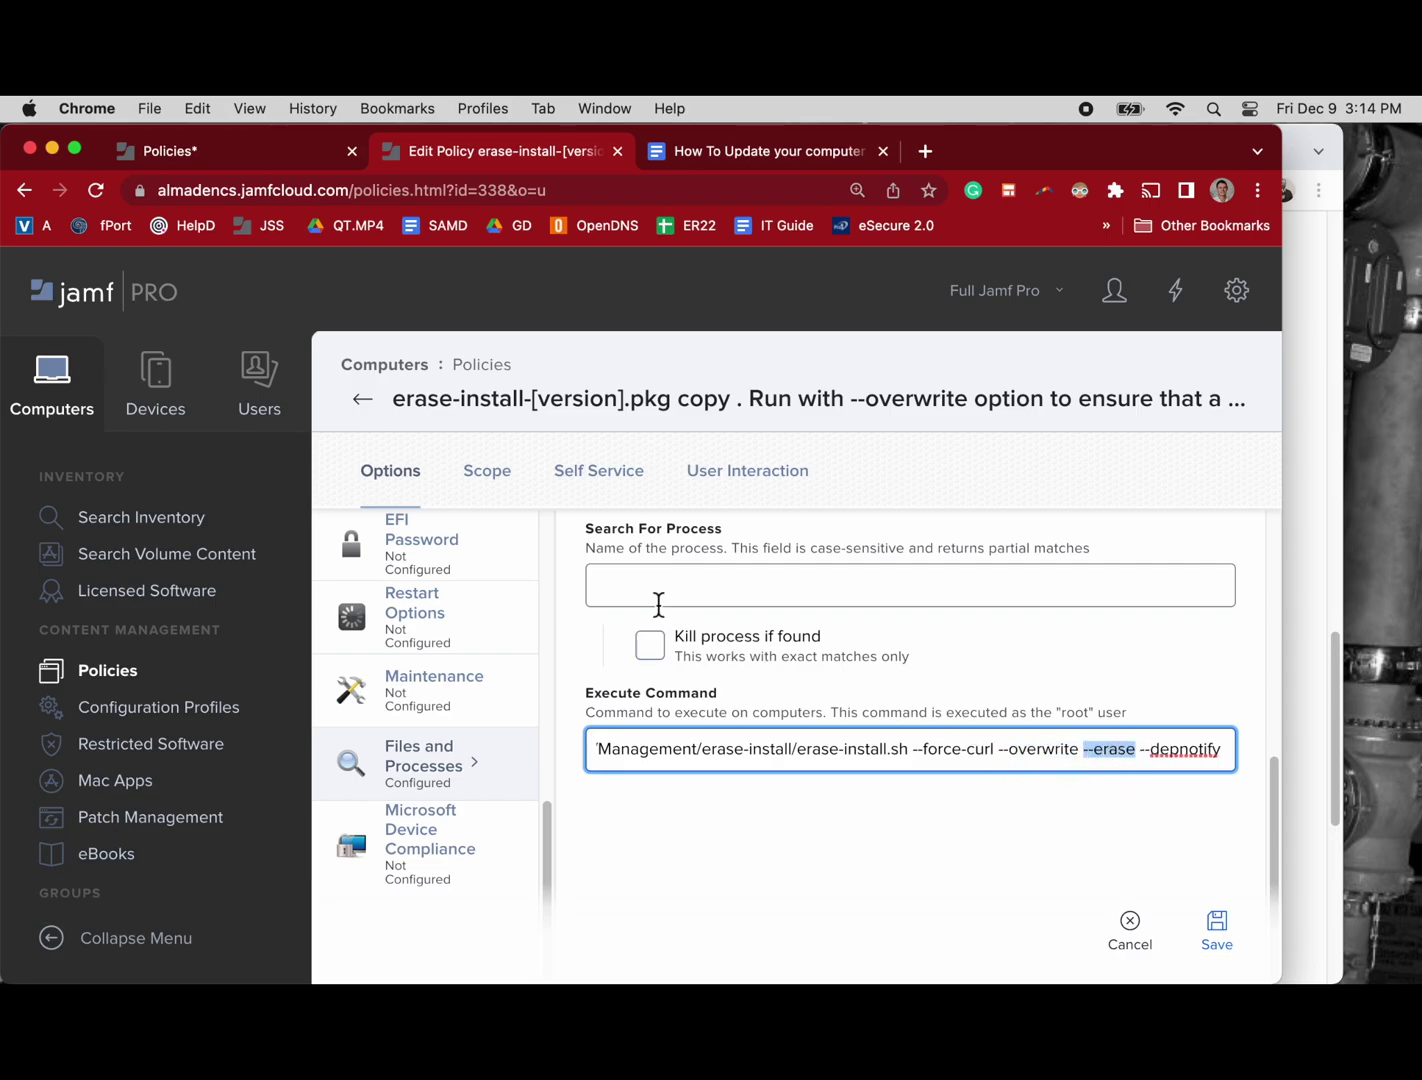
pyautogui.click(493, 496)
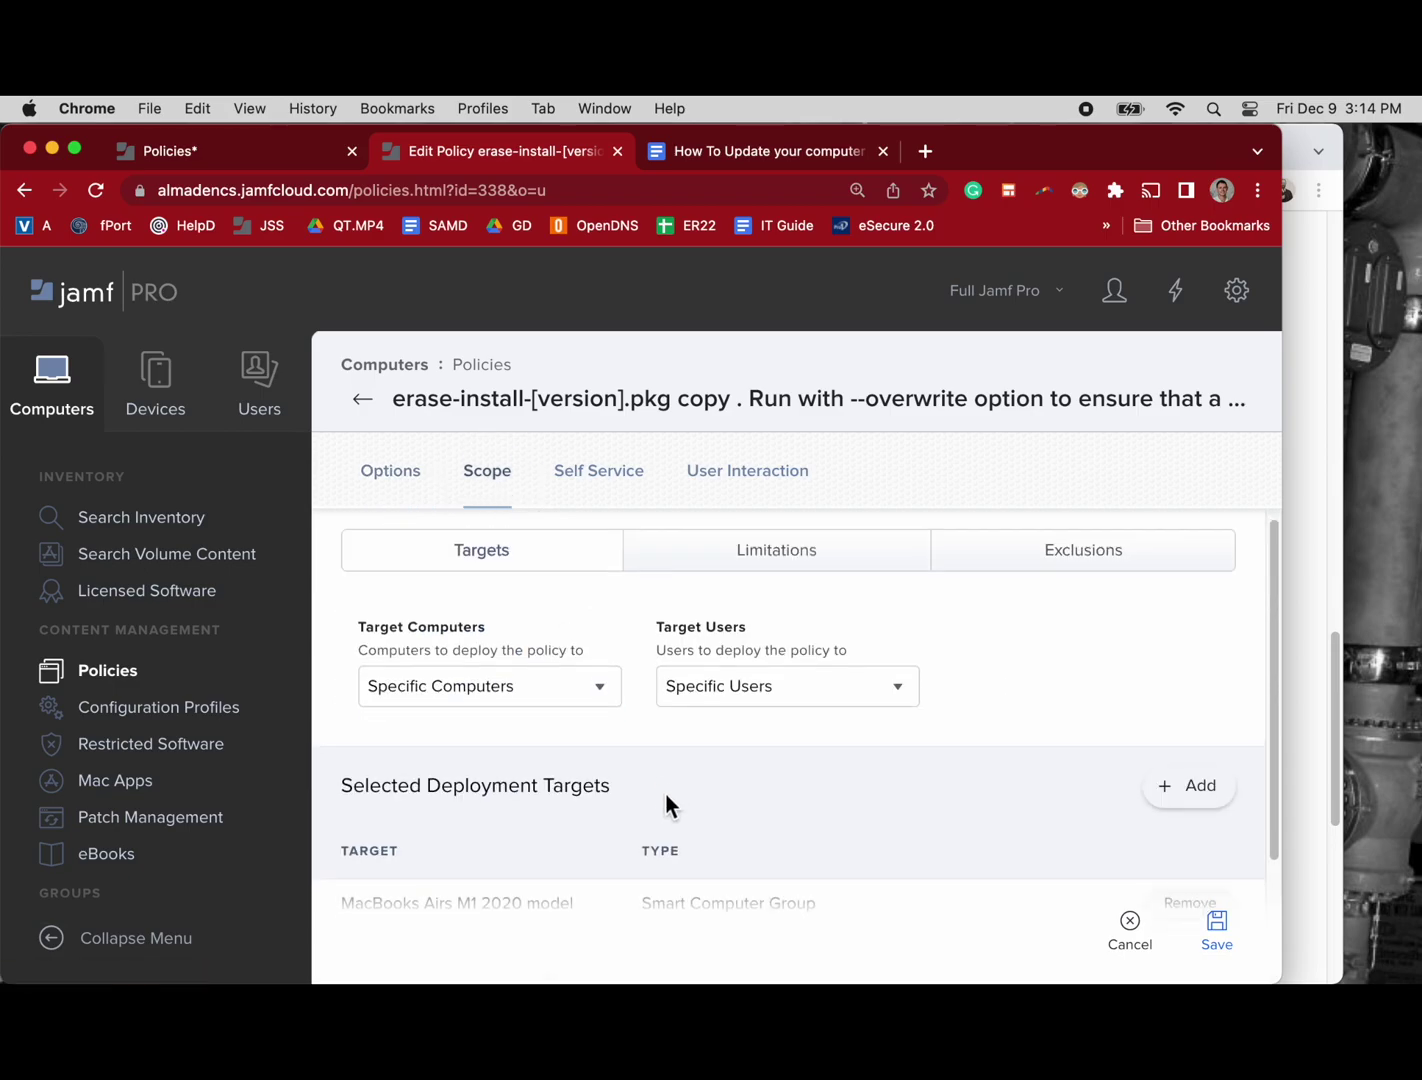
# Step: Review the copy policy's Self Service icon, categories and id=338 policy URLs, then save it
pyautogui.scroll(-3, 665, 810)
pyautogui.scroll(4, 636, 747)
pyautogui.click(606, 475)
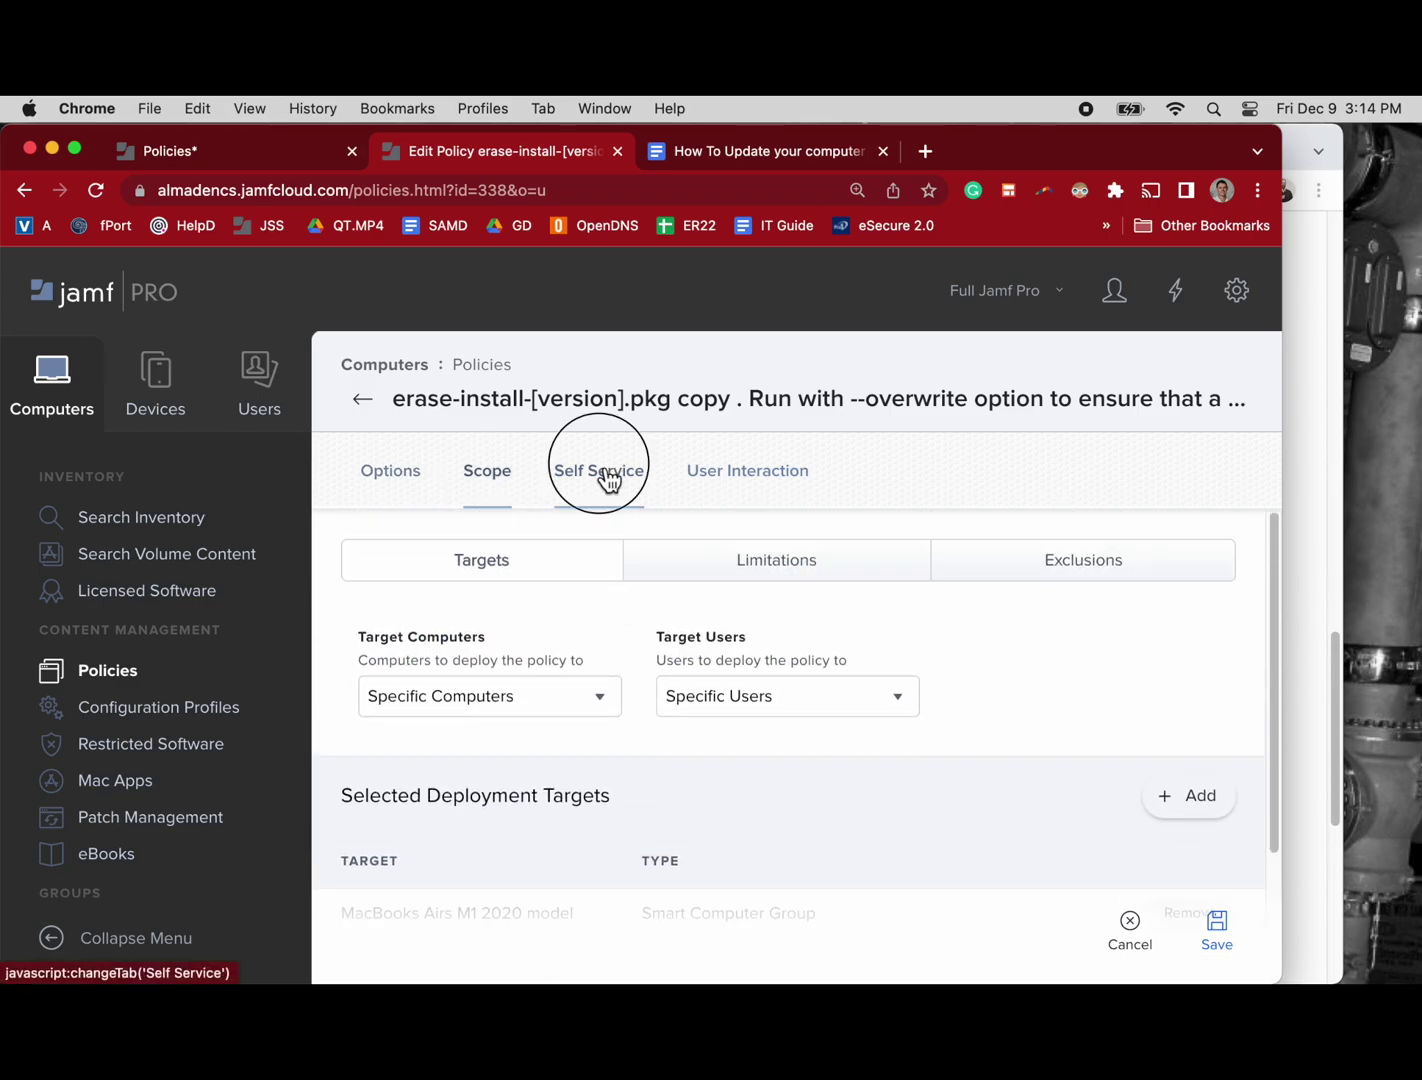
pyautogui.scroll(-5, 660, 740)
pyautogui.scroll(-5, 664, 772)
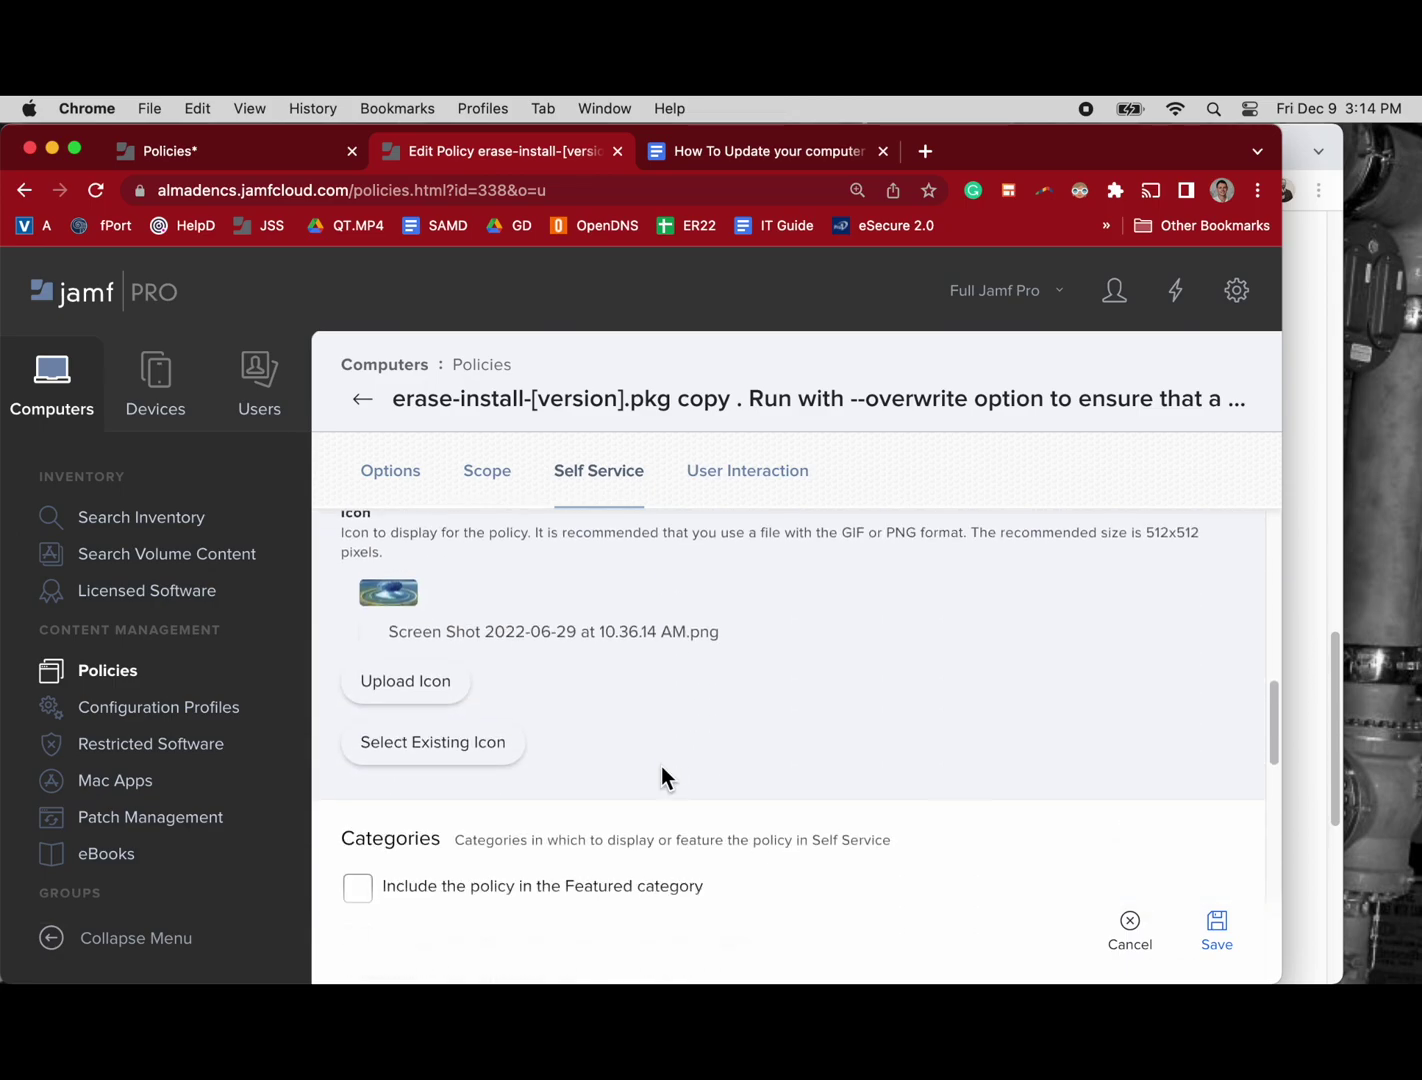
pyautogui.scroll(-10, 700, 635)
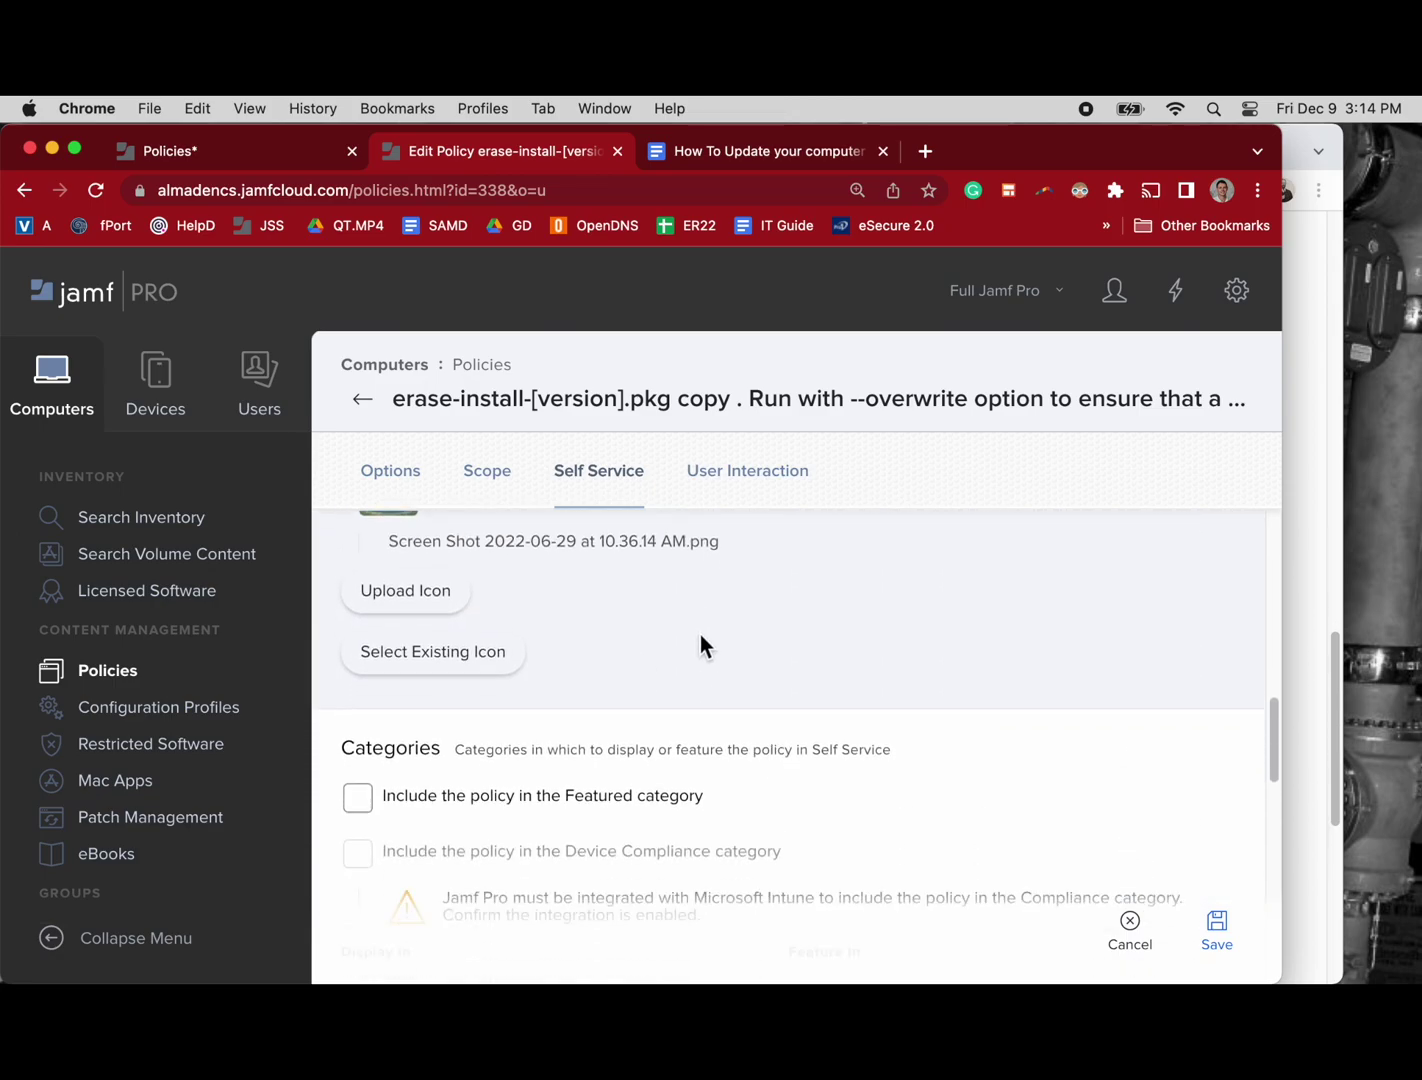
pyautogui.scroll(-3, 715, 650)
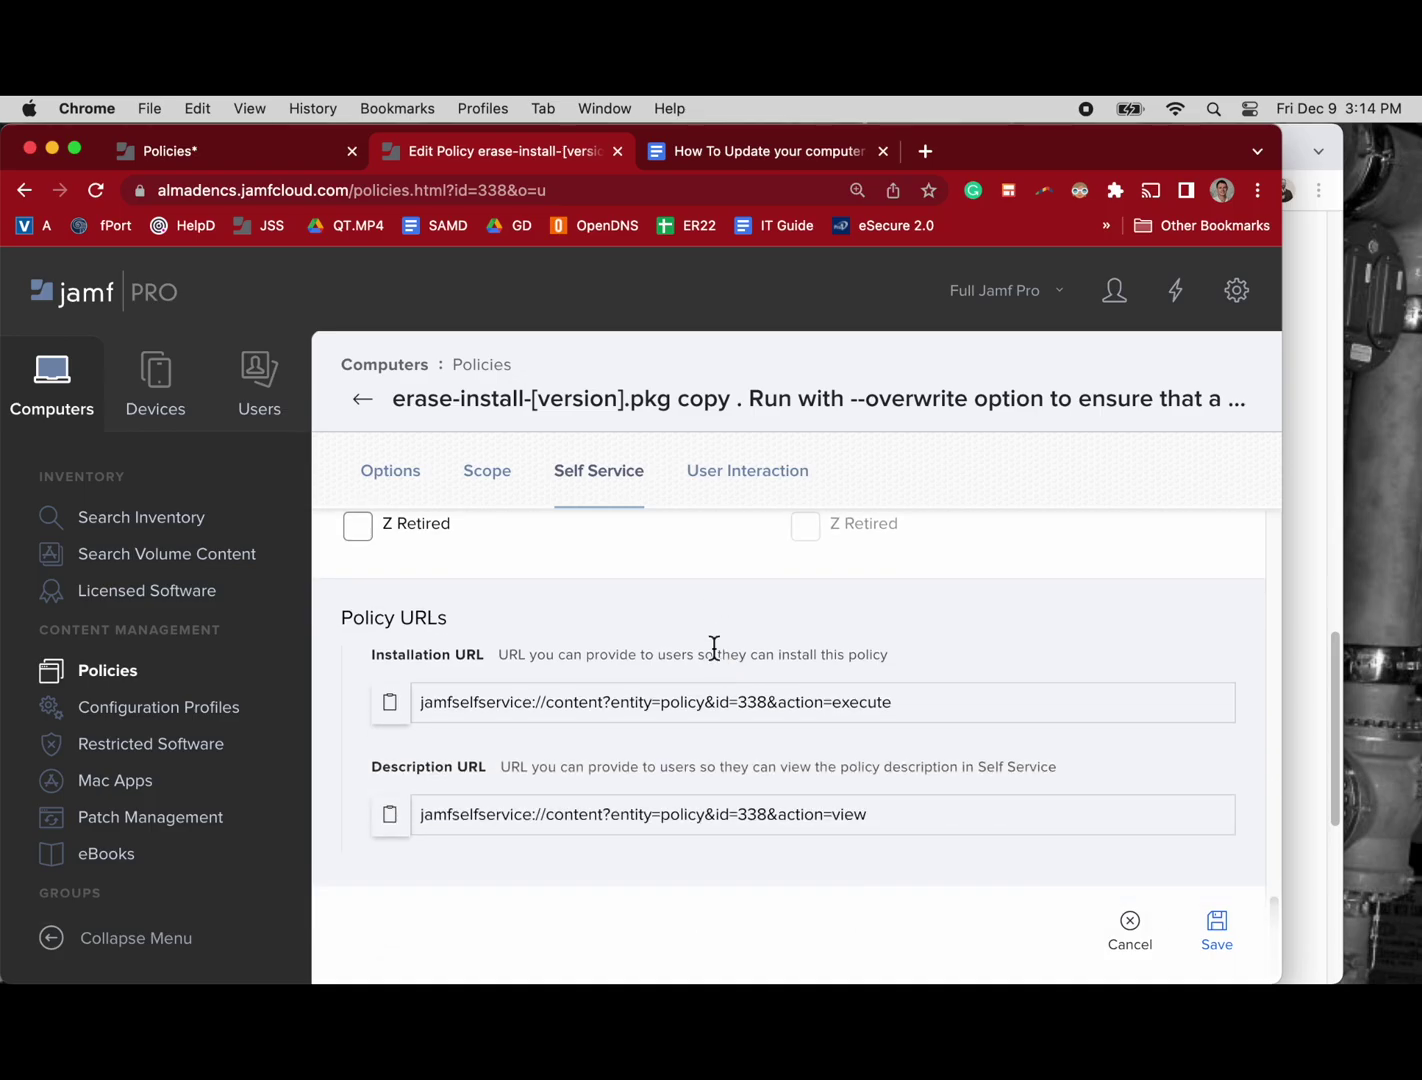
pyautogui.click(1227, 925)
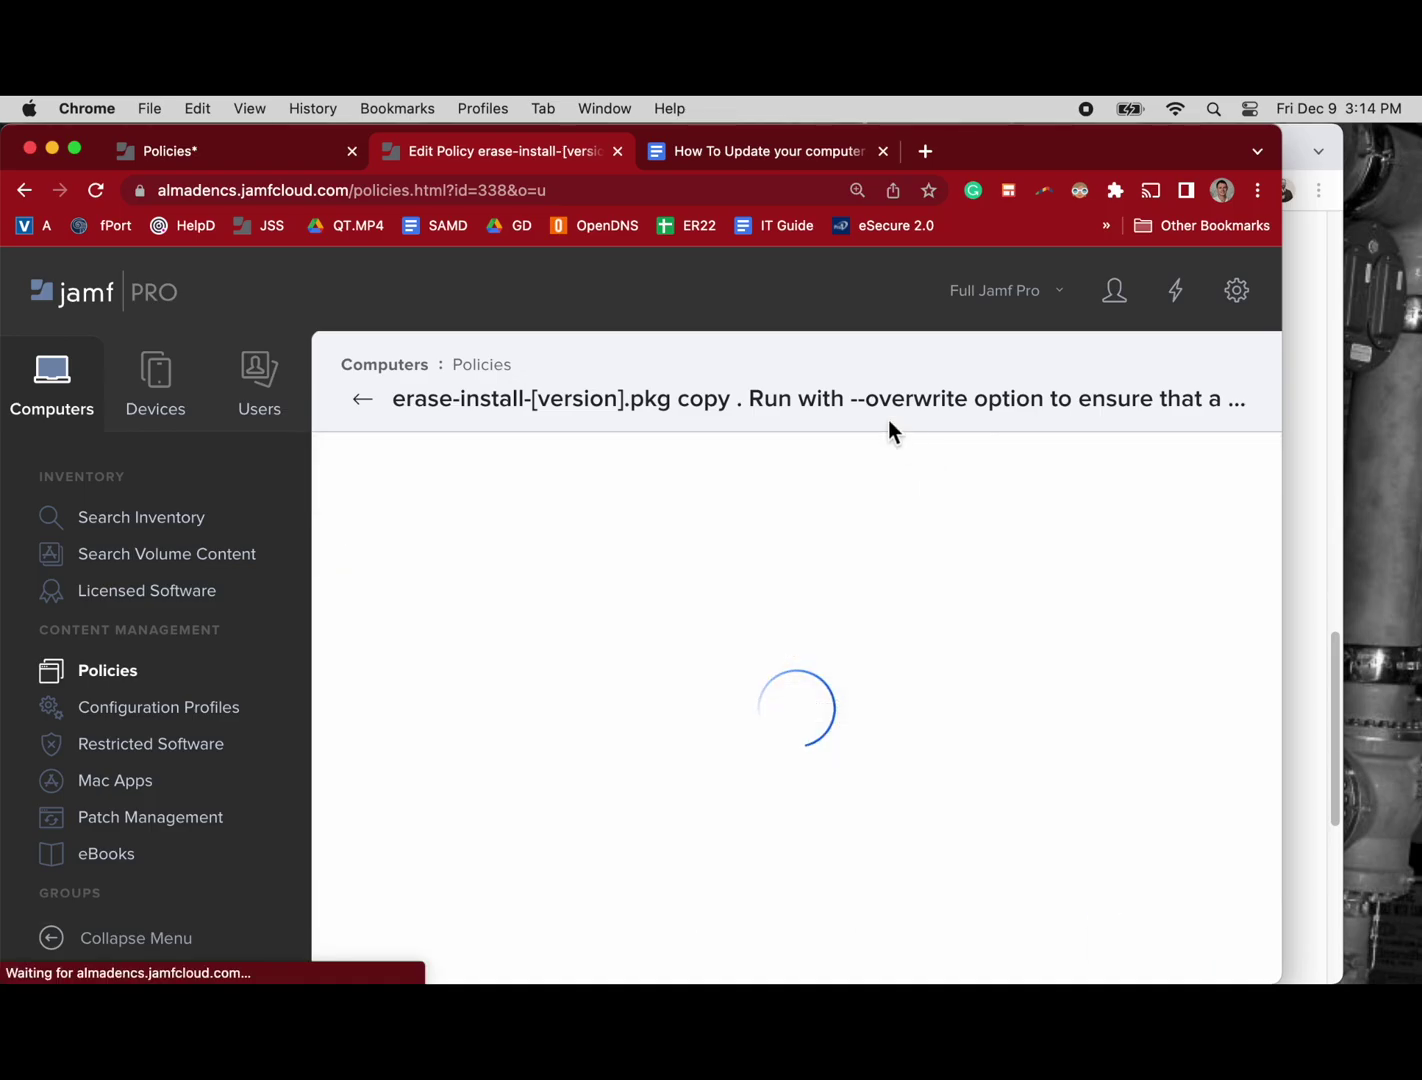